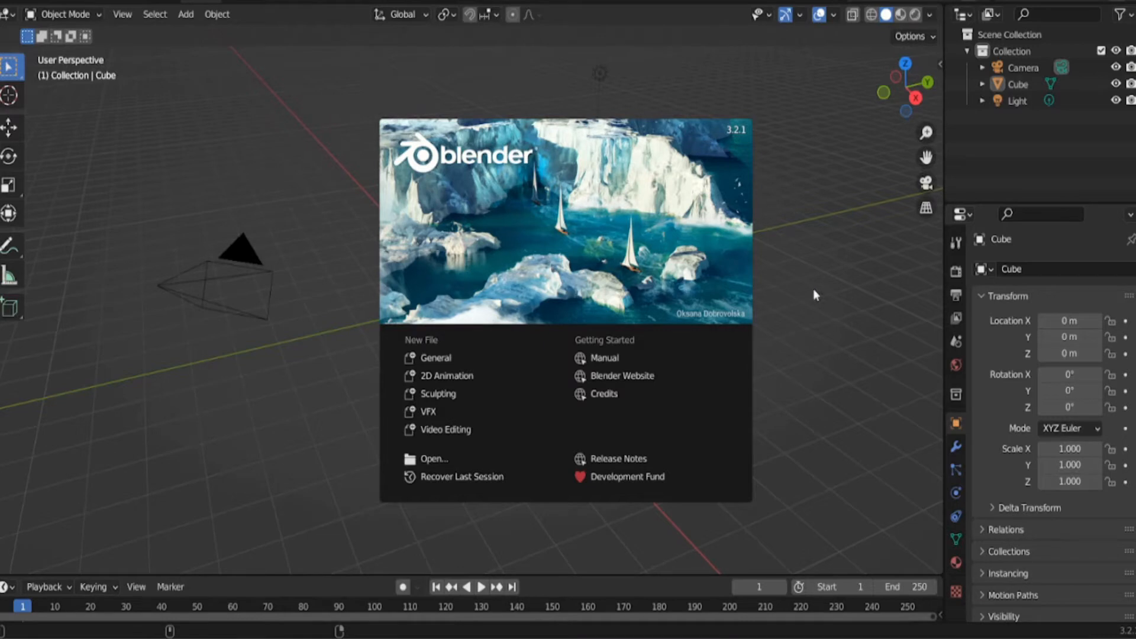
Step: Dismiss the splash screen and inspect the default cube, light and camera by selecting each in turn
click(802, 218)
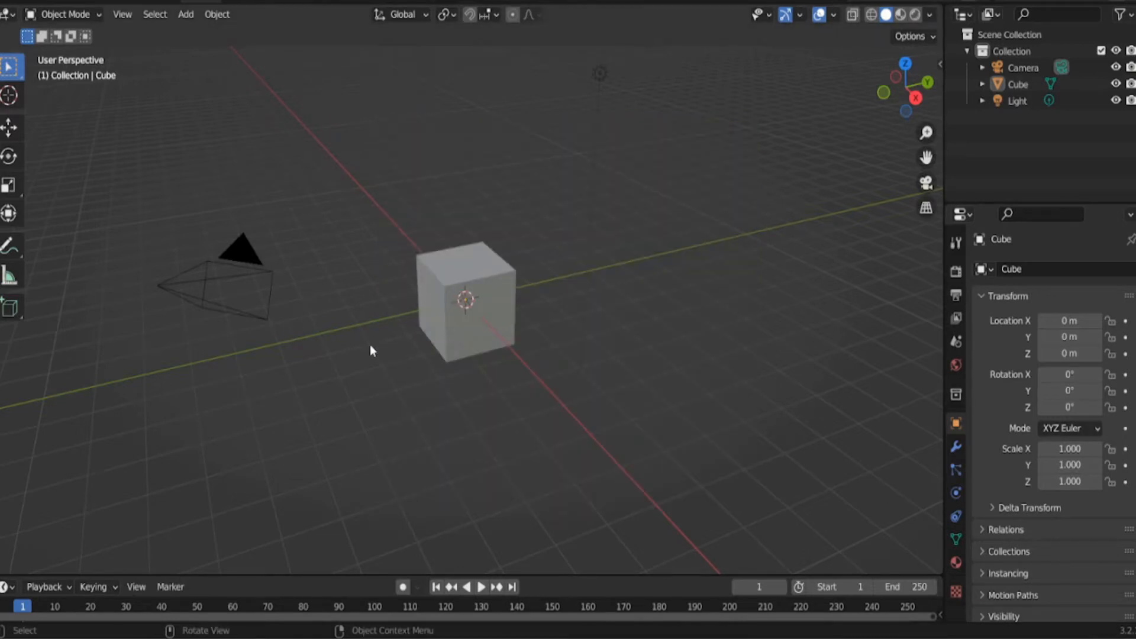
middle_drag(385, 345, 420, 311)
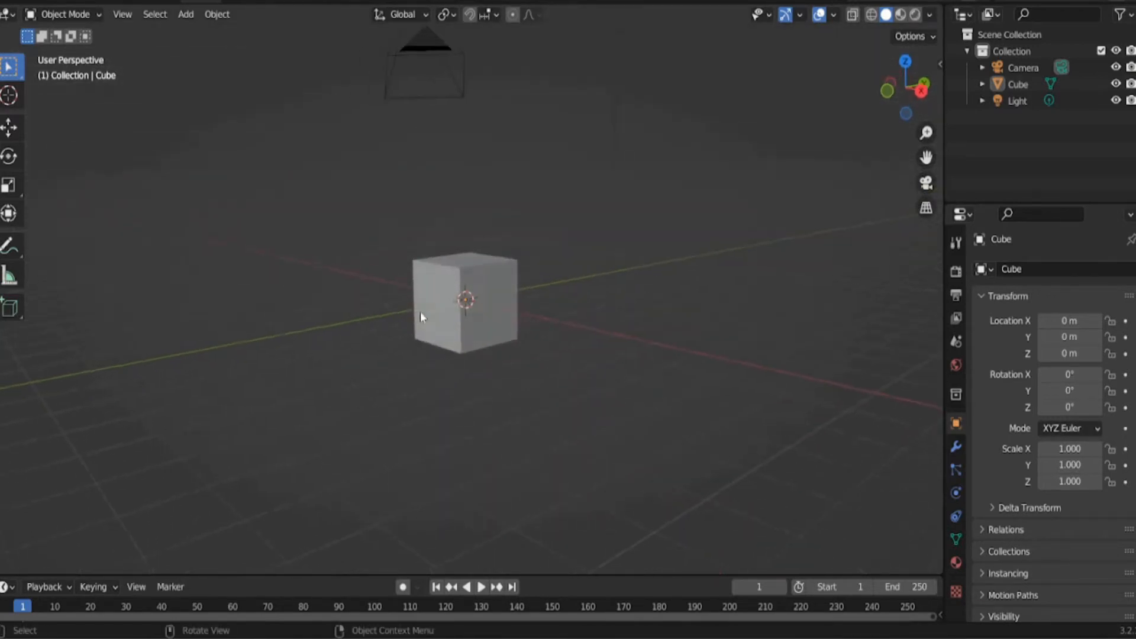
click(474, 266)
middle_drag(581, 172, 468, 264)
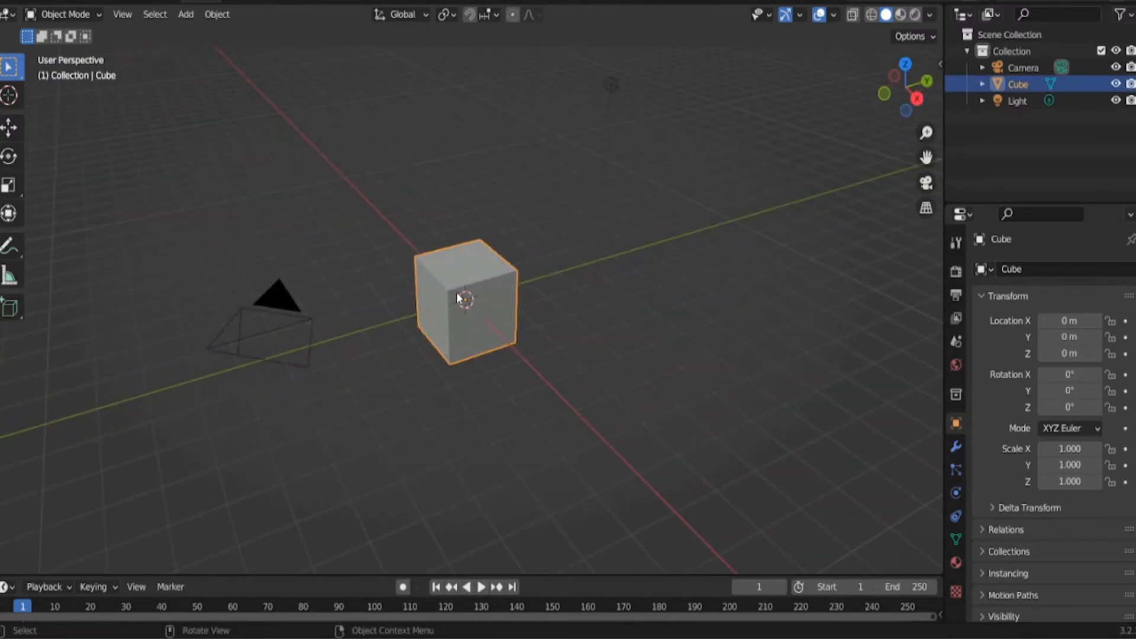
middle_drag(426, 315, 462, 308)
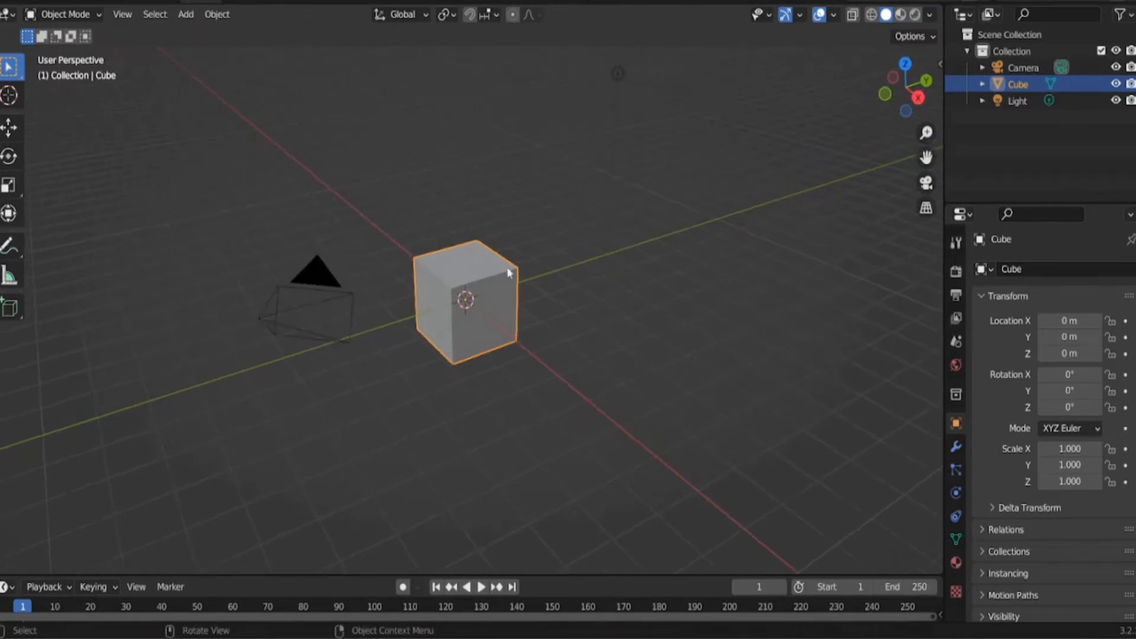
click(617, 74)
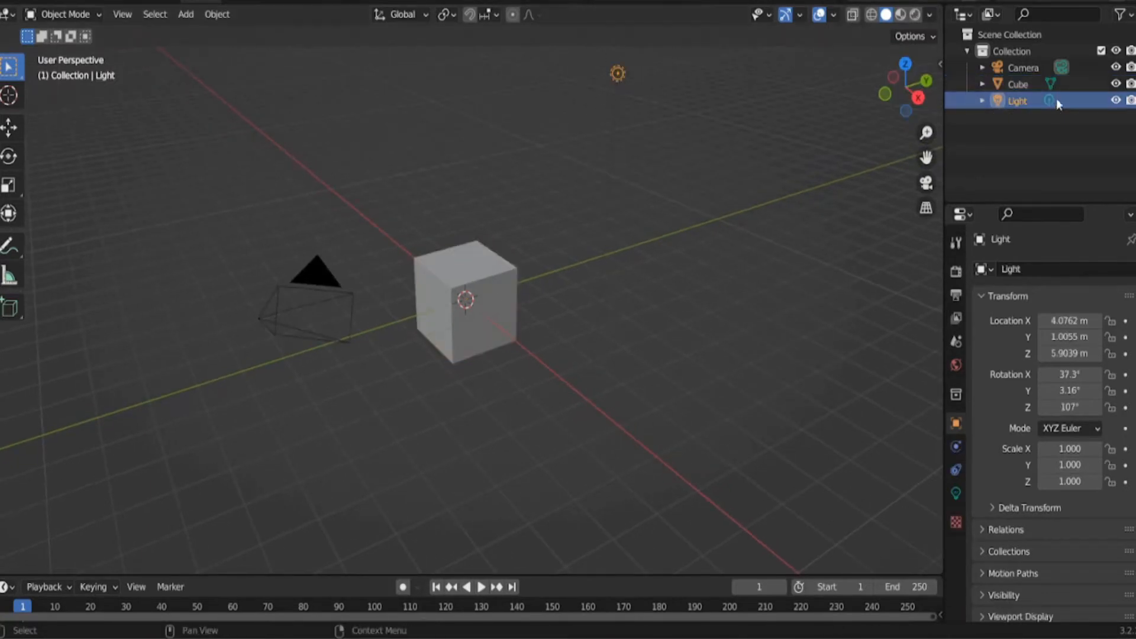
click(346, 295)
mouse_move(506, 296)
middle_down()
mouse_move(501, 269)
mouse_move(521, 293)
middle_up()
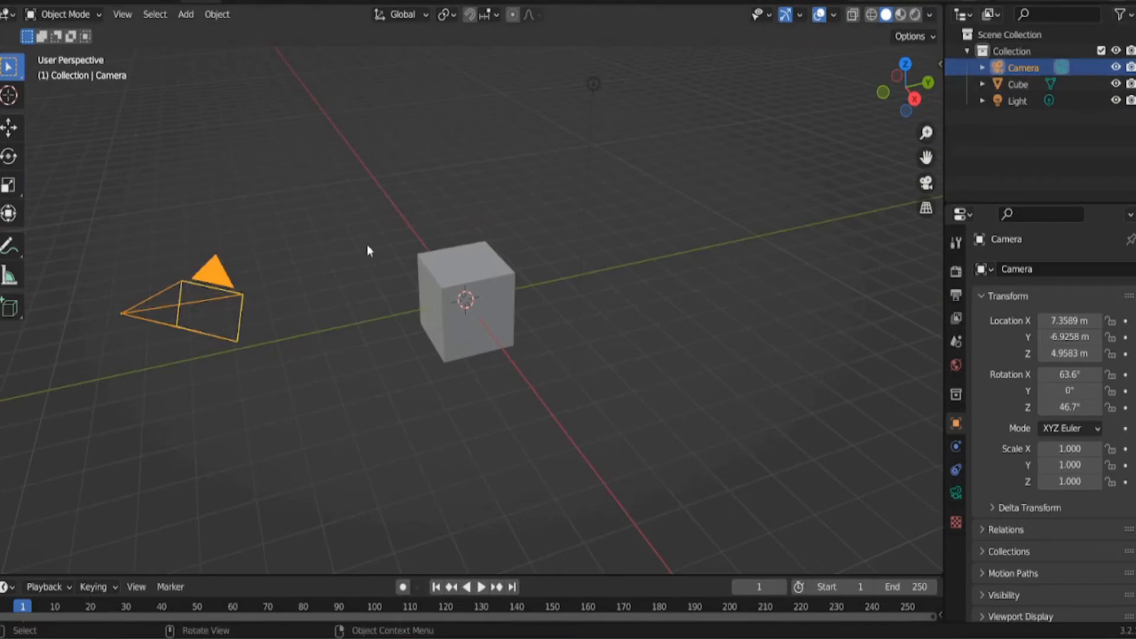
Step: Delete the default camera and light, leaving the cube in the scene
middle_drag(367, 244, 503, 268)
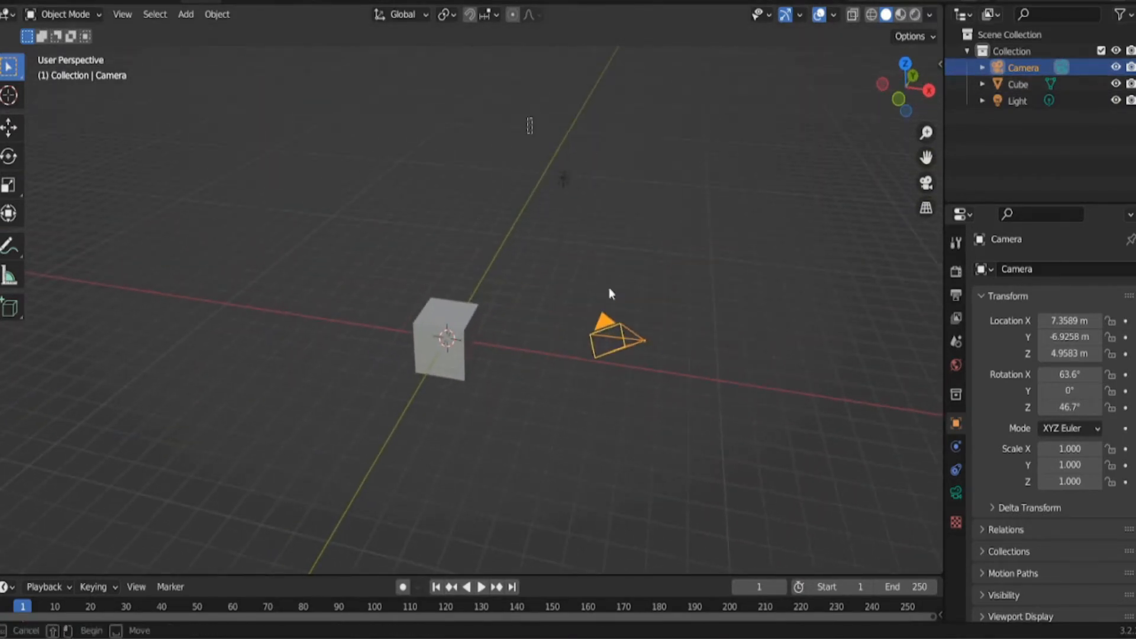
drag(527, 118, 709, 432)
click(446, 339)
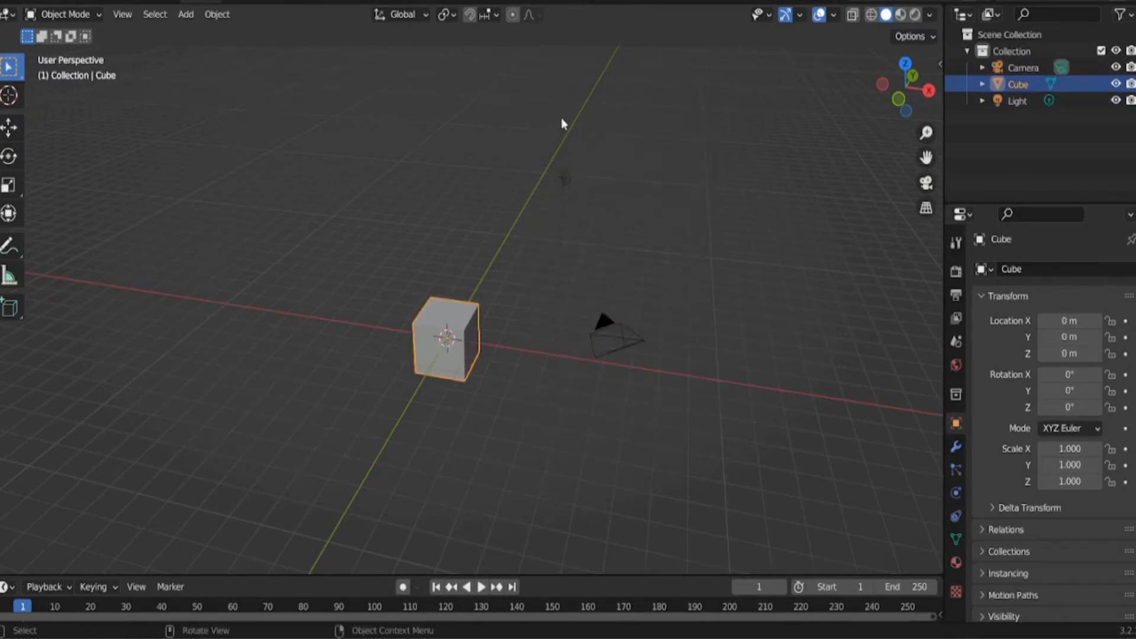
drag(538, 101, 704, 431)
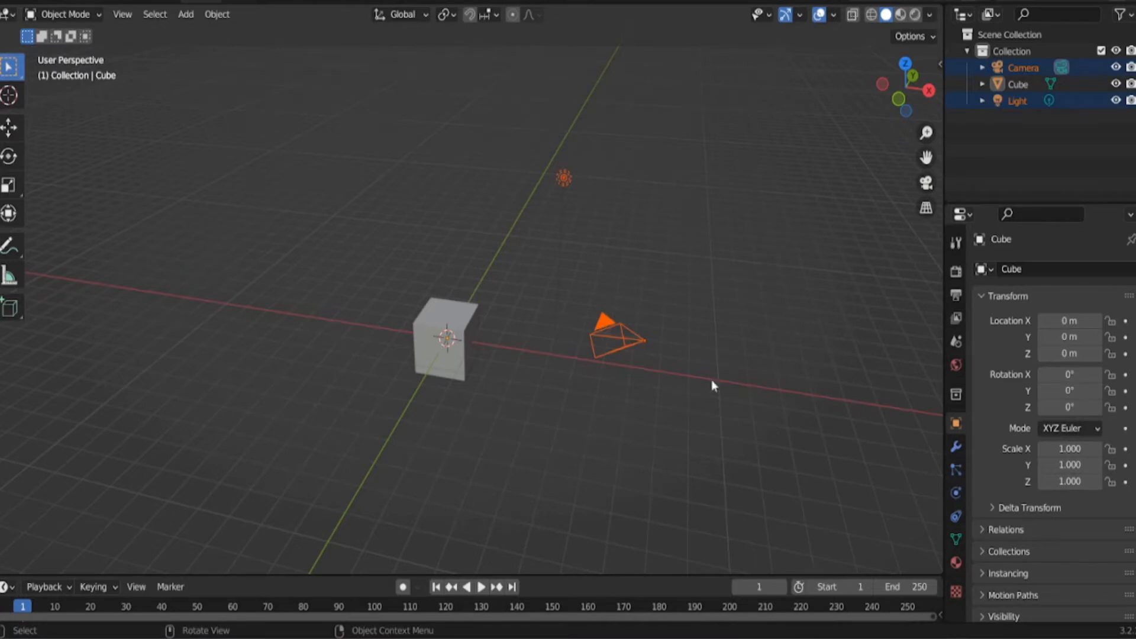
key(Delete)
Step: Start the Shortcut VUr on-screen key display for the viewport
mouse_move(594, 307)
middle_down()
mouse_move(552, 308)
mouse_move(526, 332)
mouse_move(622, 258)
mouse_move(567, 287)
mouse_move(604, 307)
middle_up()
scroll(524, 332, up, 4)
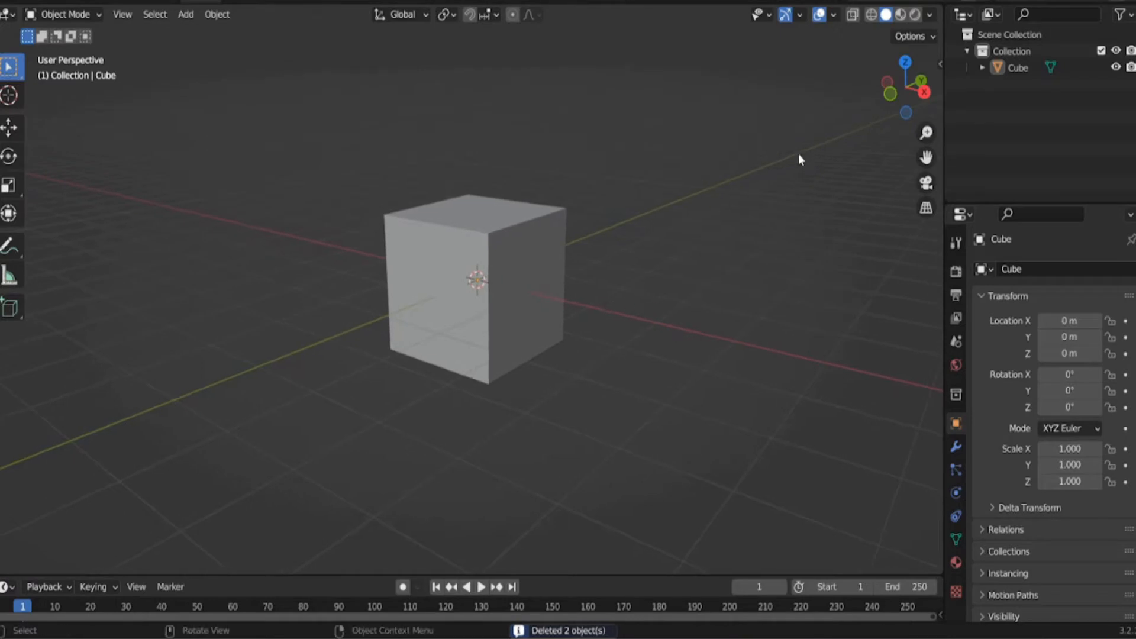
key(n)
click(876, 84)
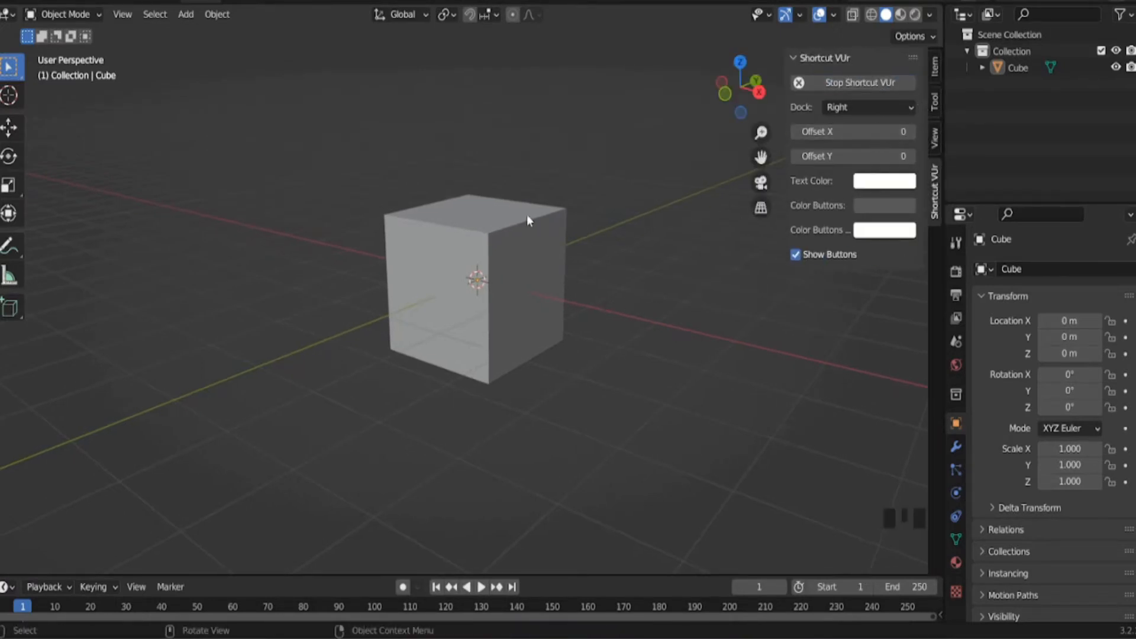
key(n)
click(769, 269)
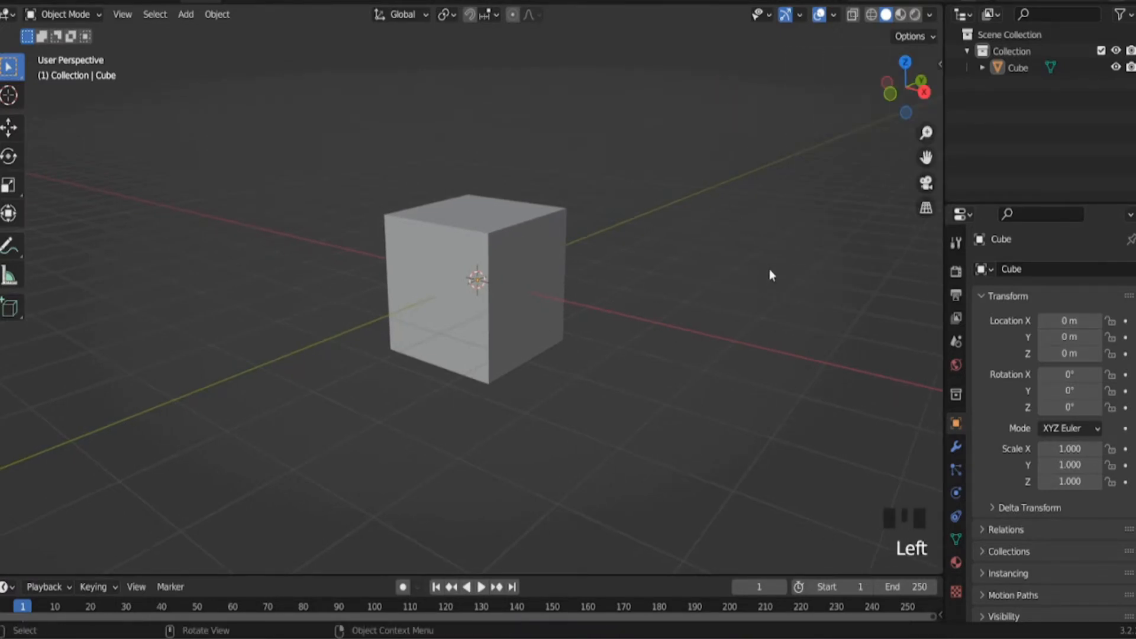
Step: Select the cube and set the interaction mode to Object Mode
click(484, 250)
click(565, 264)
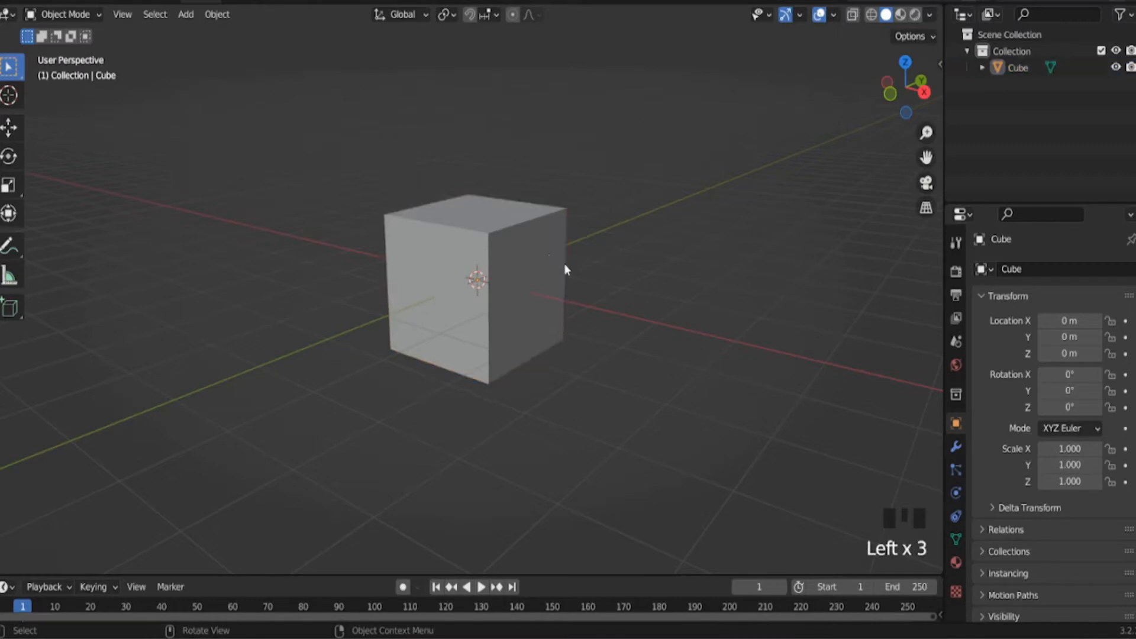
click(502, 244)
middle_drag(492, 233, 574, 271)
click(485, 247)
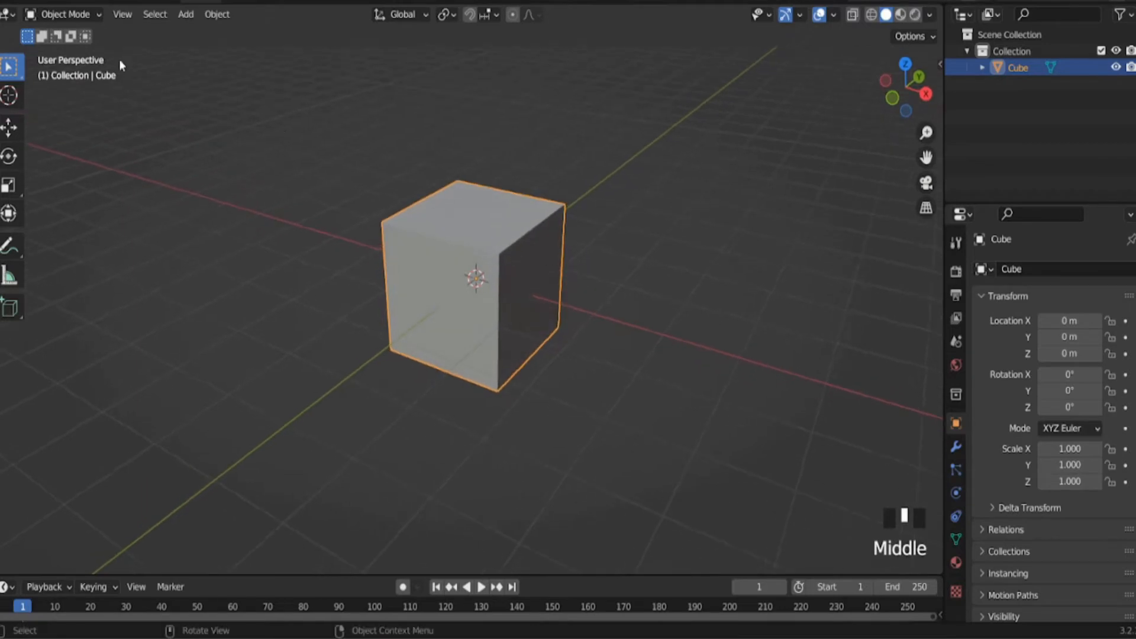
click(96, 13)
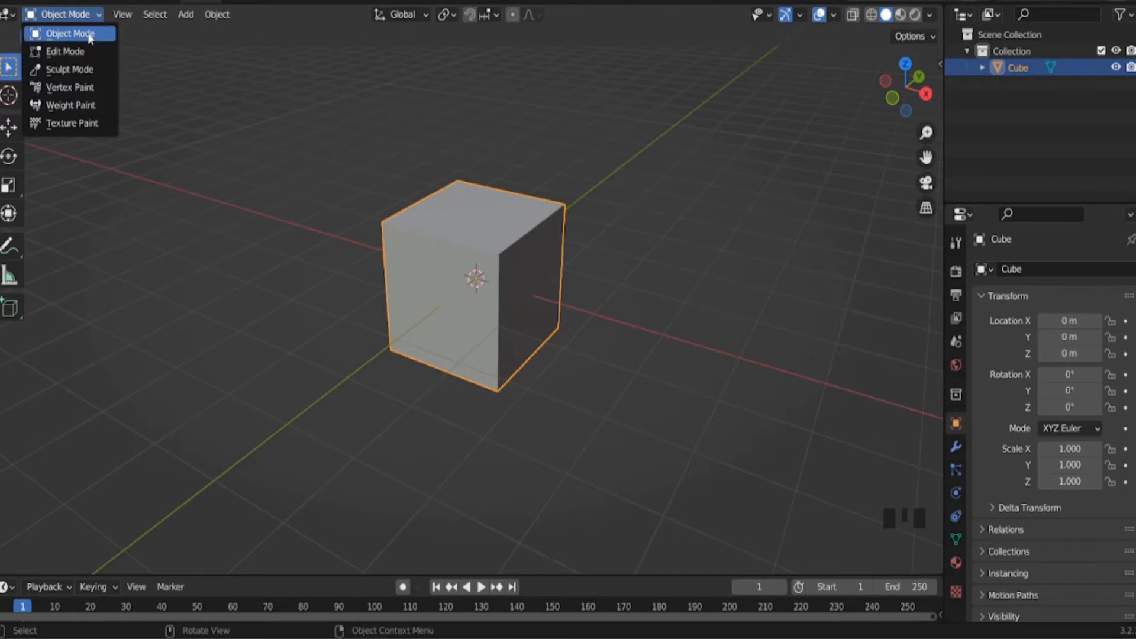
click(88, 34)
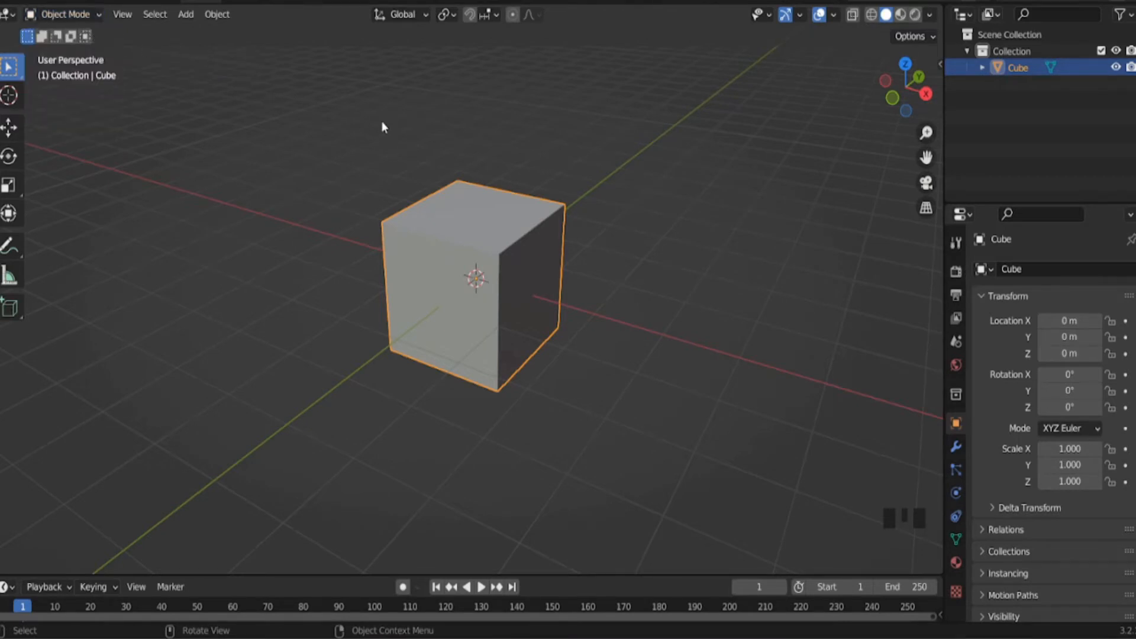
Step: Activate the Move tool with the cube selected
click(604, 220)
middle_drag(604, 221, 517, 251)
click(519, 245)
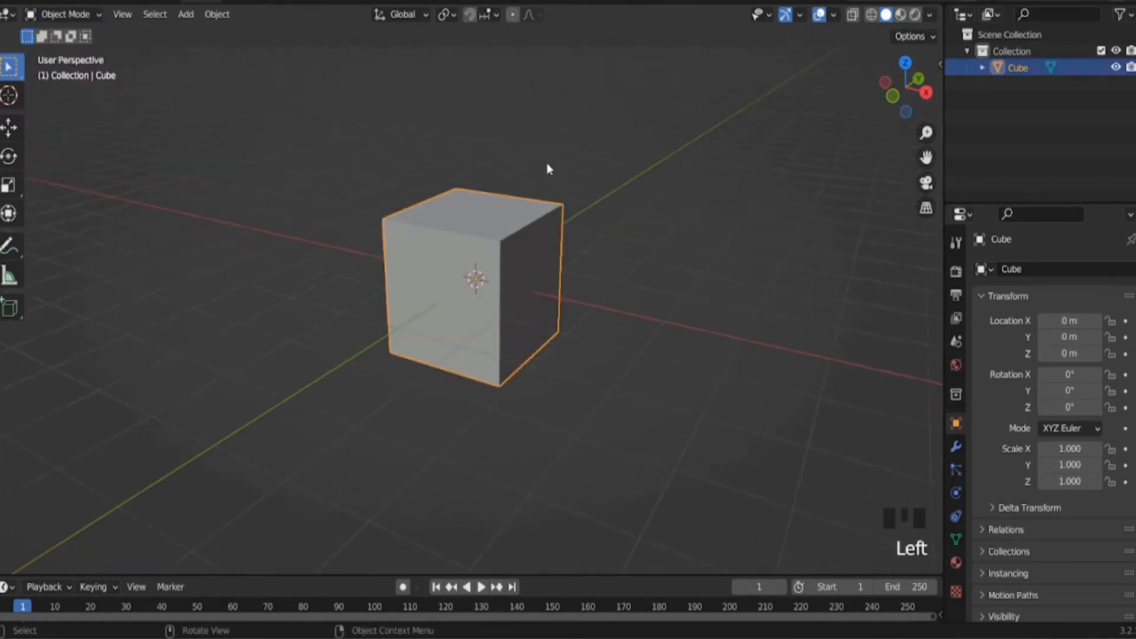
click(514, 260)
click(509, 266)
click(10, 131)
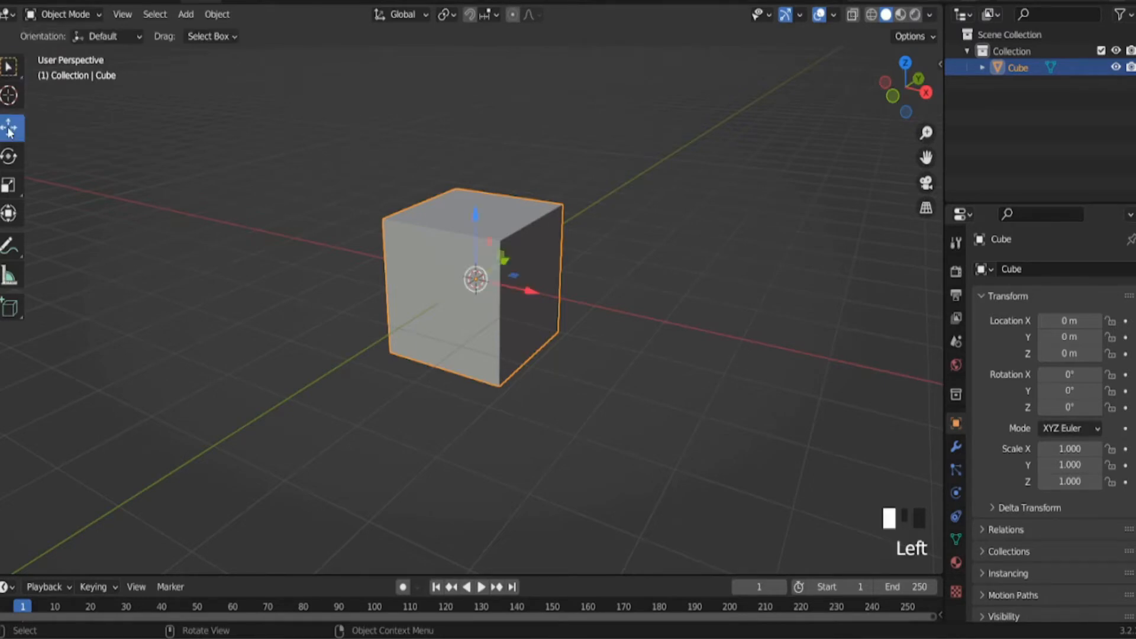
Step: Try moving the cube about 5.4 m along the positive X axis in front view, and undo the move
middle_drag(569, 276, 468, 244)
mouse_move(479, 282)
middle_down()
mouse_move(463, 296)
mouse_move(493, 294)
middle_up()
middle_click(486, 308)
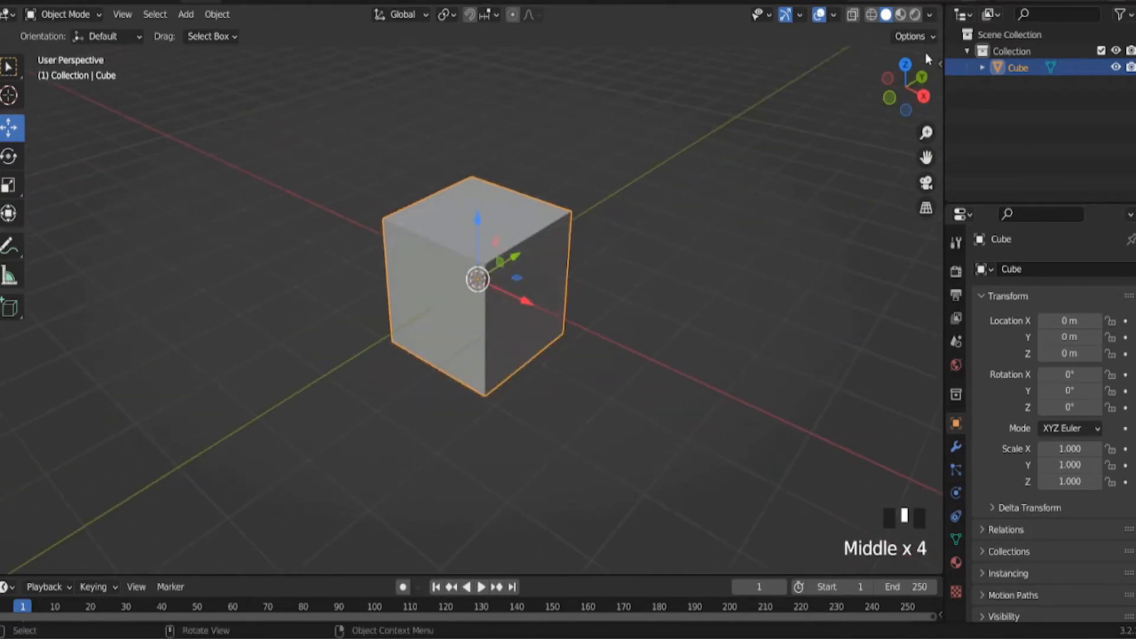
middle_drag(526, 227, 481, 240)
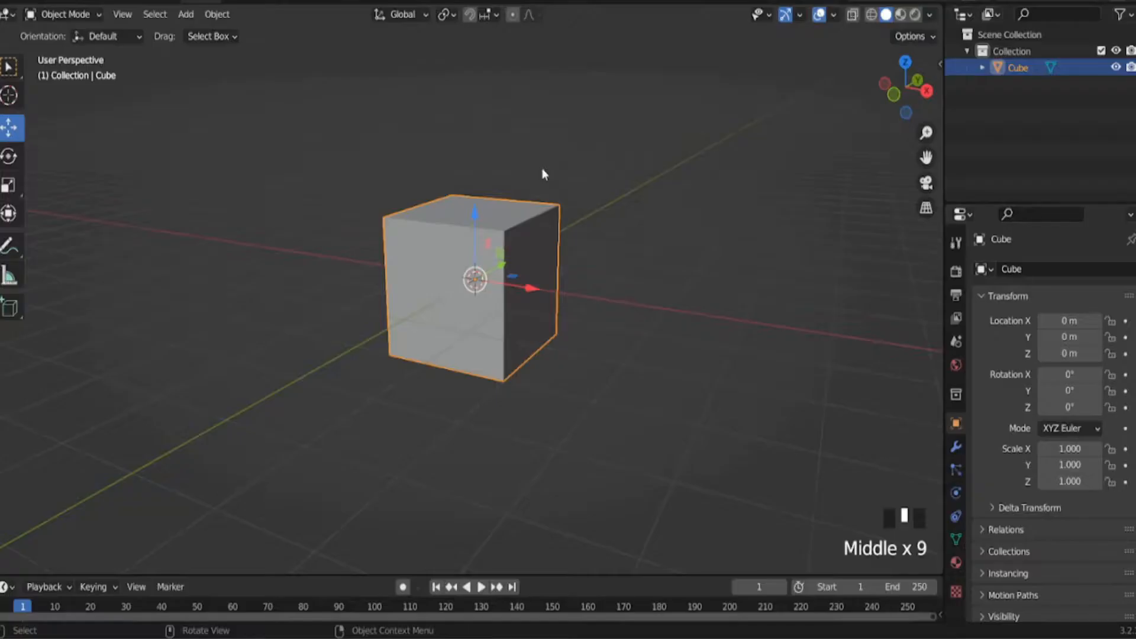
key(KP_1)
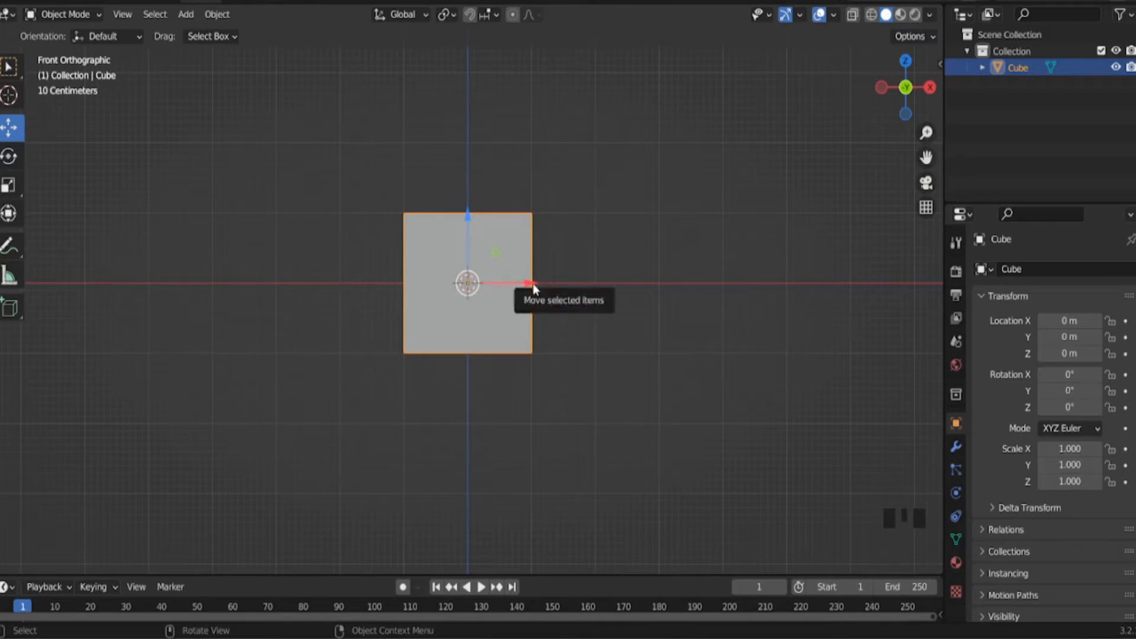
drag(528, 287, 923, 288)
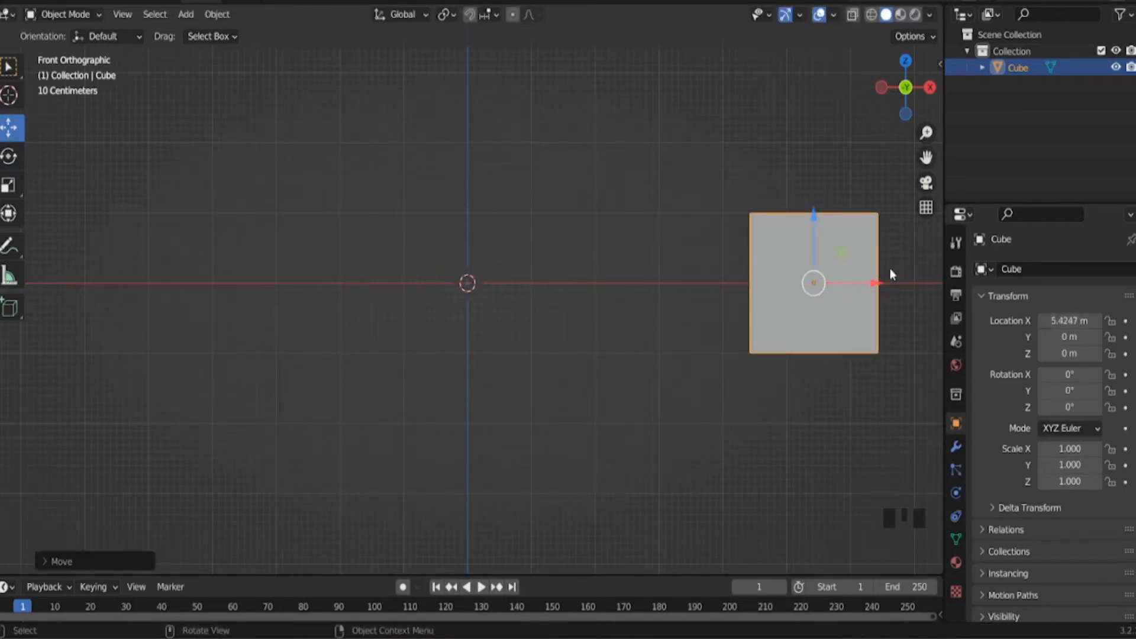
key(ctrl+z)
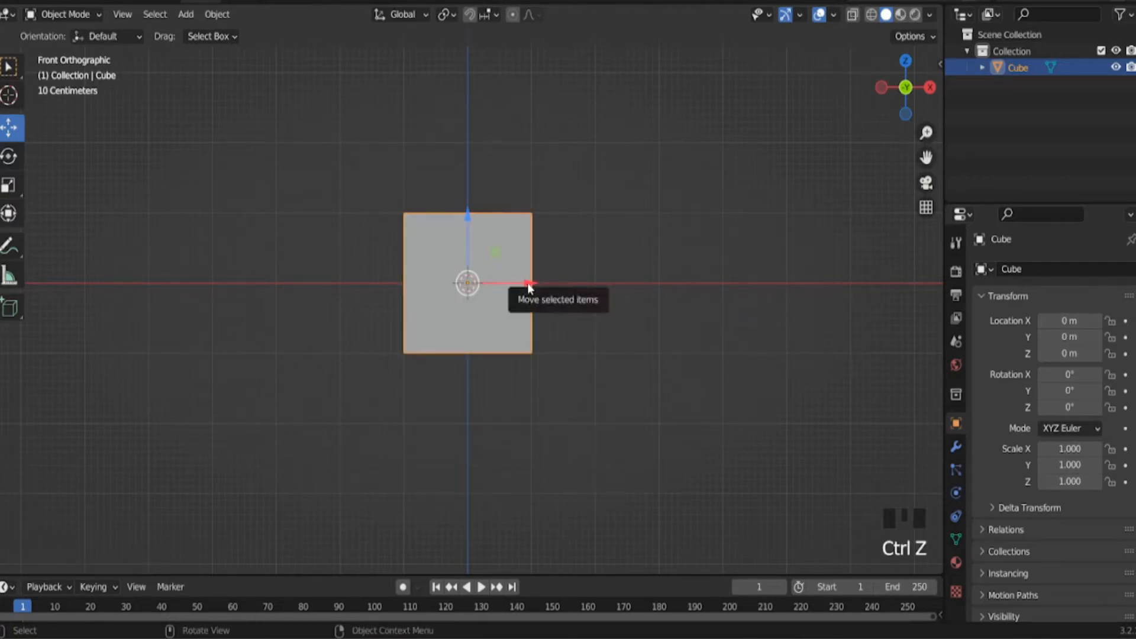
Step: Try moving the cube about 3.9 m along X and about 3 m down along Z, cancelling each move
drag(528, 283, 785, 292)
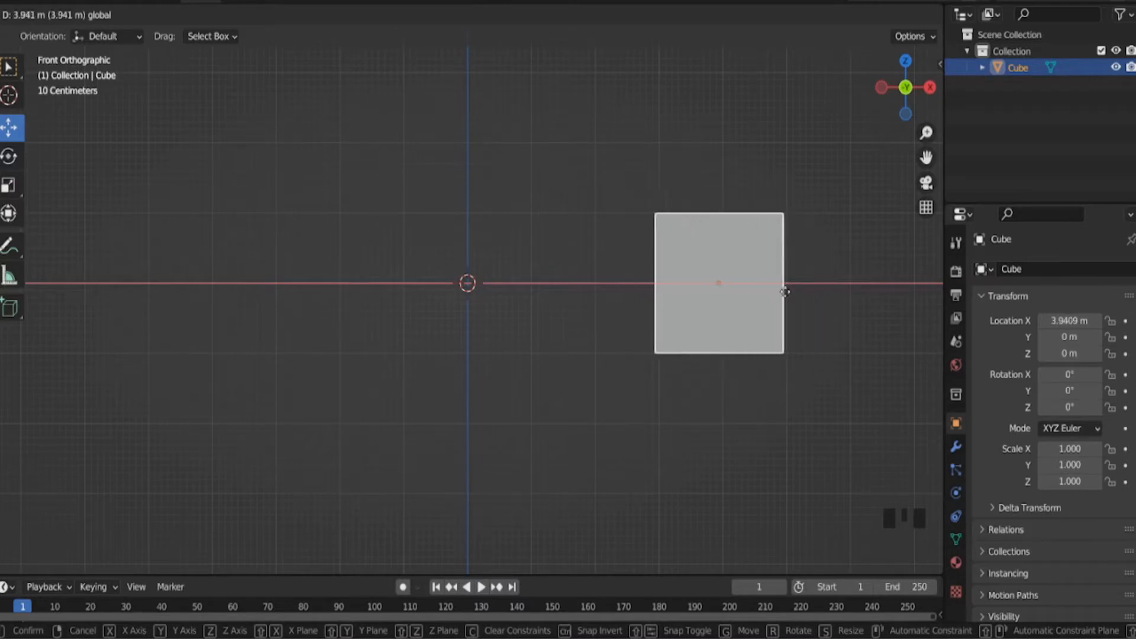
right_click(785, 292)
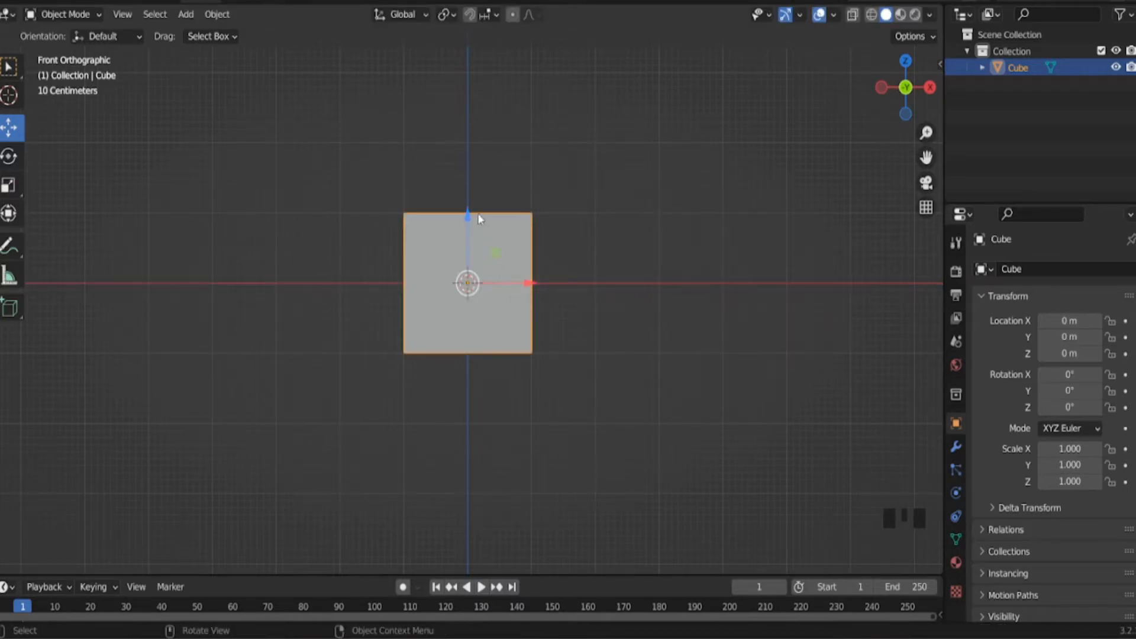
drag(477, 218, 523, 423)
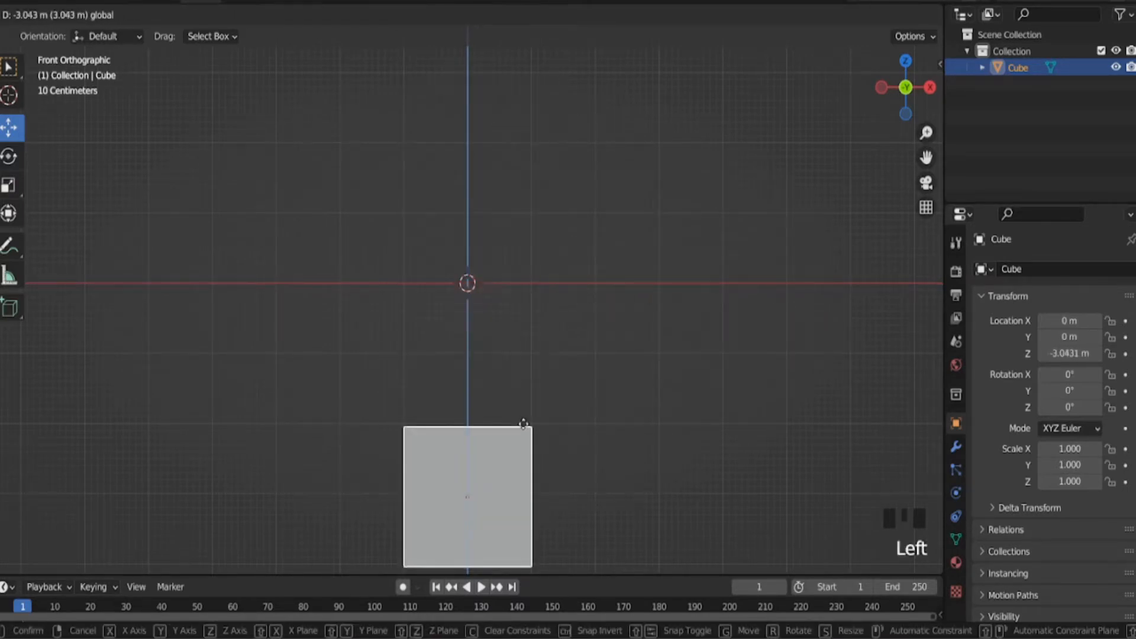
right_click(524, 424)
Step: Try moving the cube along the Y axis in right side view, without keeping the move
middle_drag(705, 276, 556, 306)
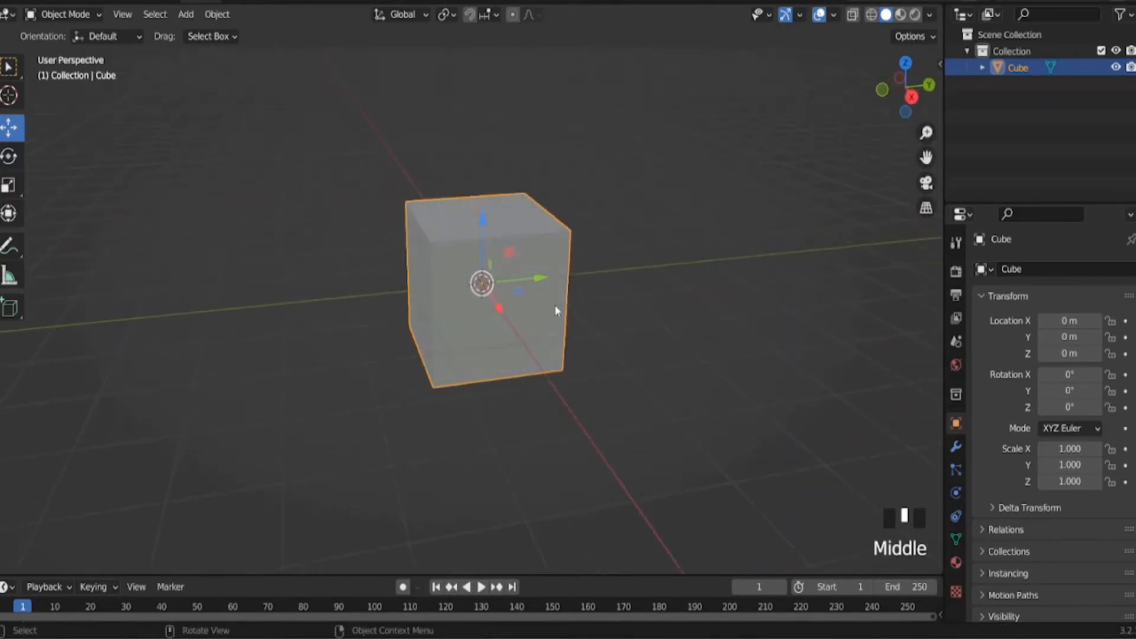
key(KP_3)
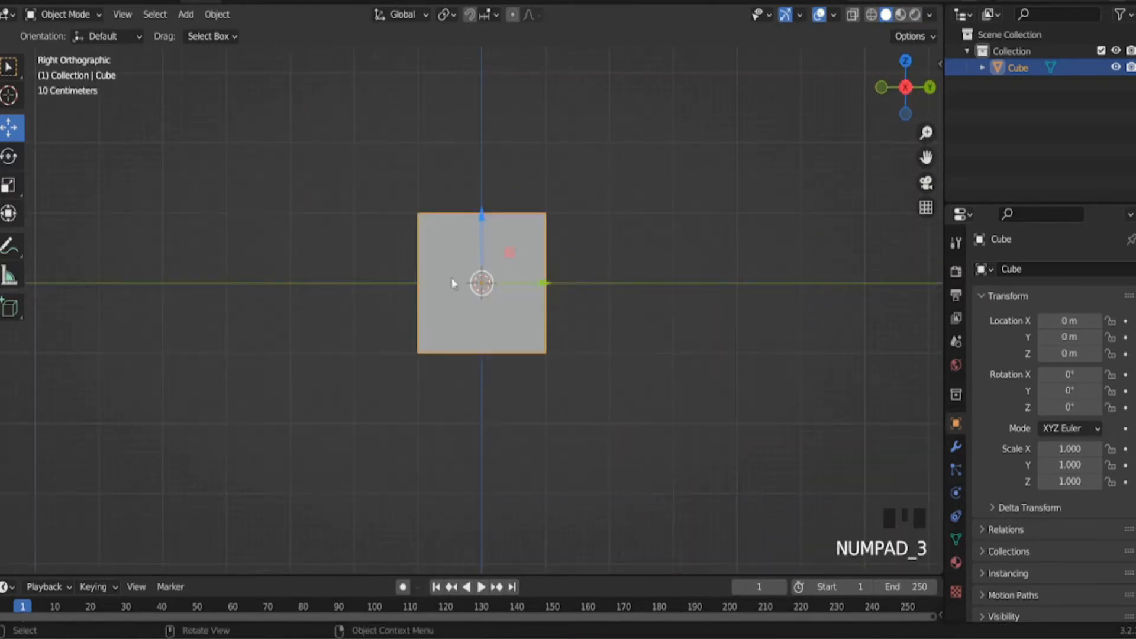
key(KP_1)
key(KP_3)
drag(544, 286, 590, 262)
middle_drag(591, 261, 639, 240)
scroll(653, 259, down, 2)
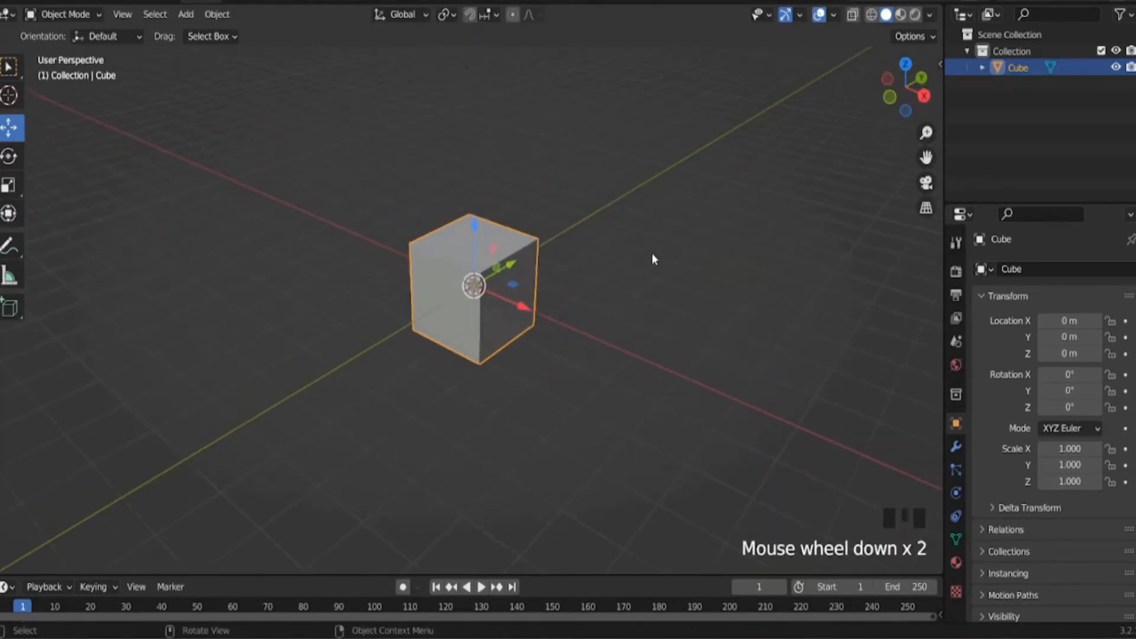
Step: Add a UV sphere at the cube's centre and move it about 0.68 m along the negative Y axis
middle_drag(562, 271, 596, 254)
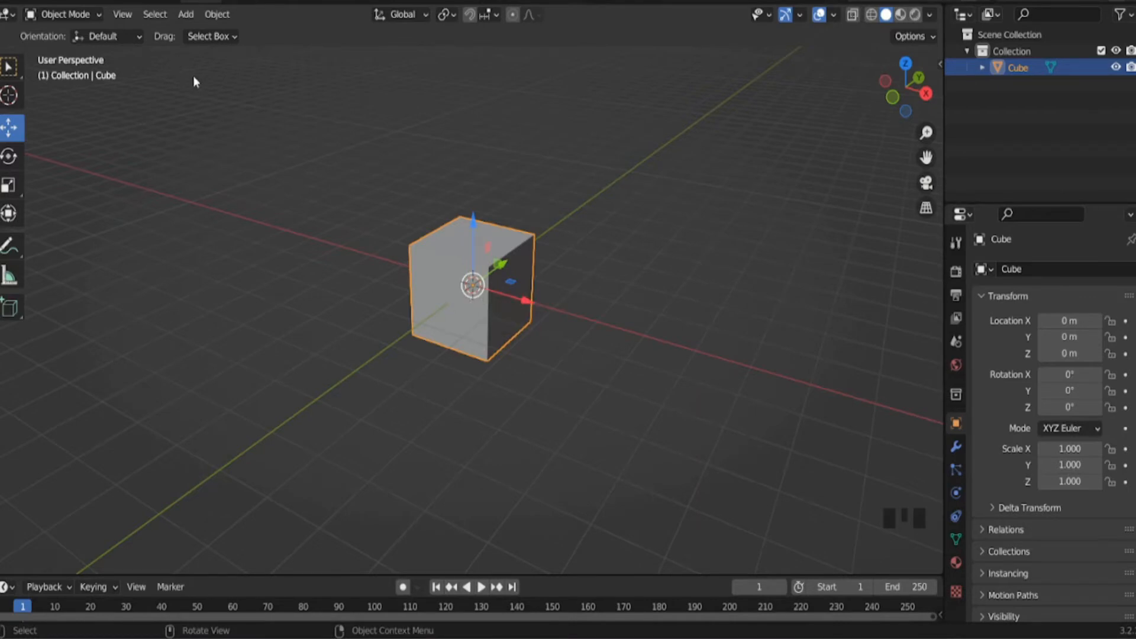
click(186, 13)
mouse_move(237, 34)
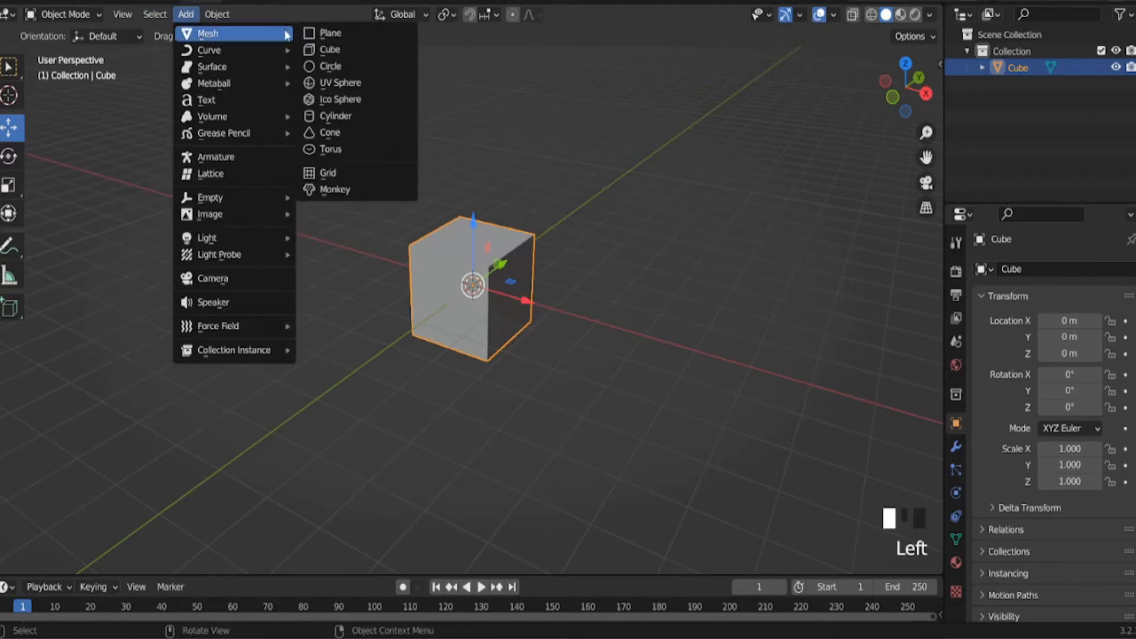
click(355, 84)
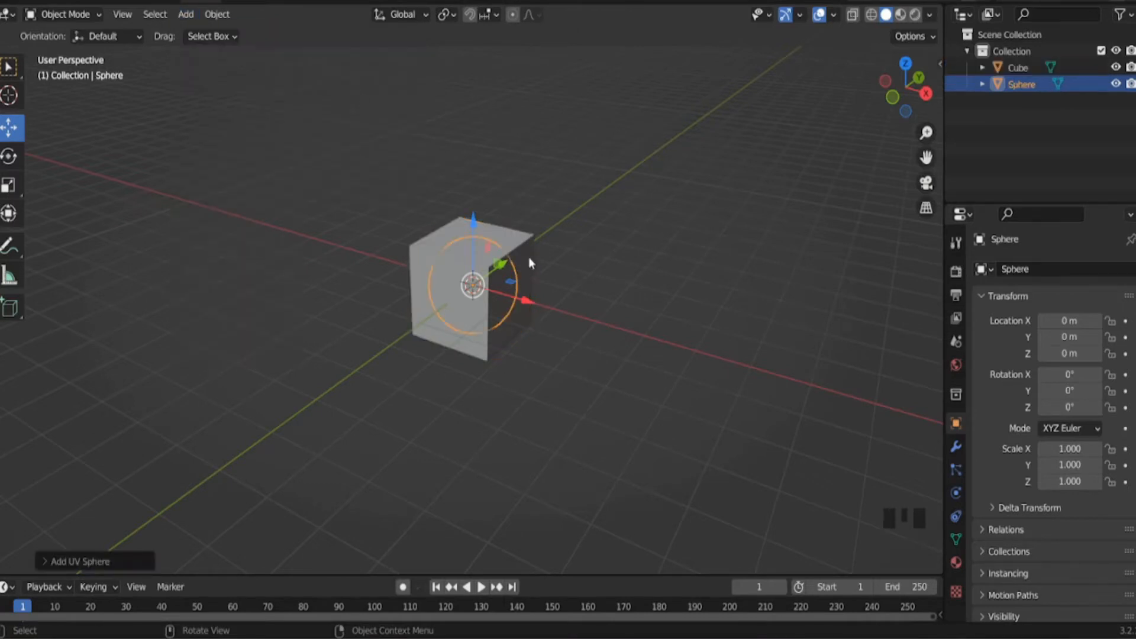
key(KP_3)
drag(539, 285, 507, 286)
Step: Compare the positions of the sphere and cube in the front and right orthographic views
key(KP_1)
middle_drag(455, 295, 560, 241)
scroll(438, 299, up, 4)
key(KP_1)
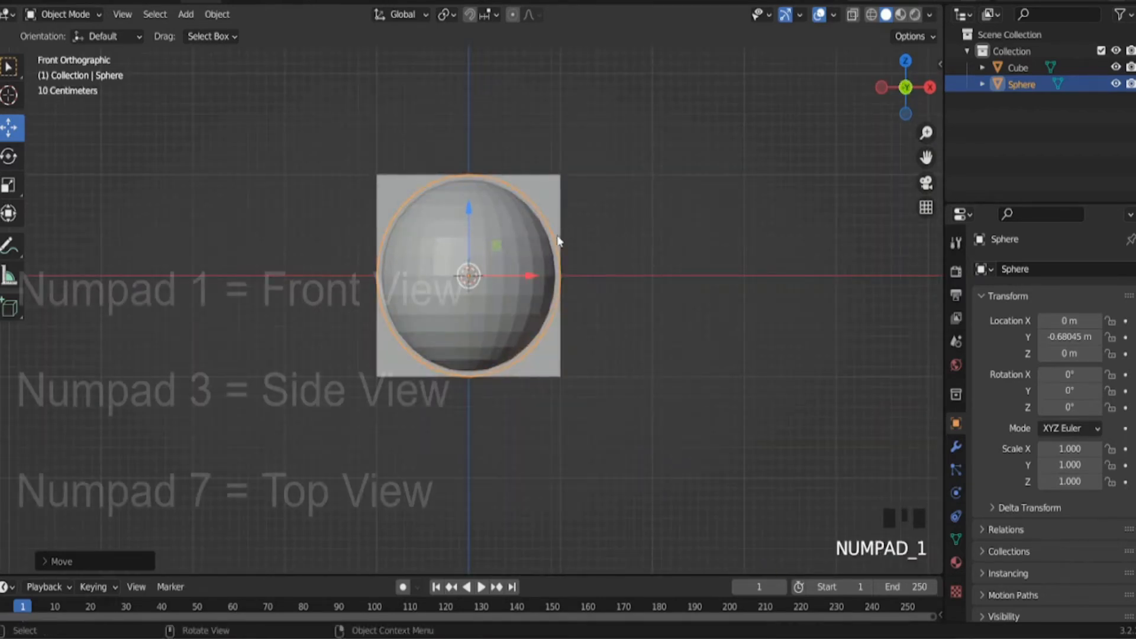
key(KP_3)
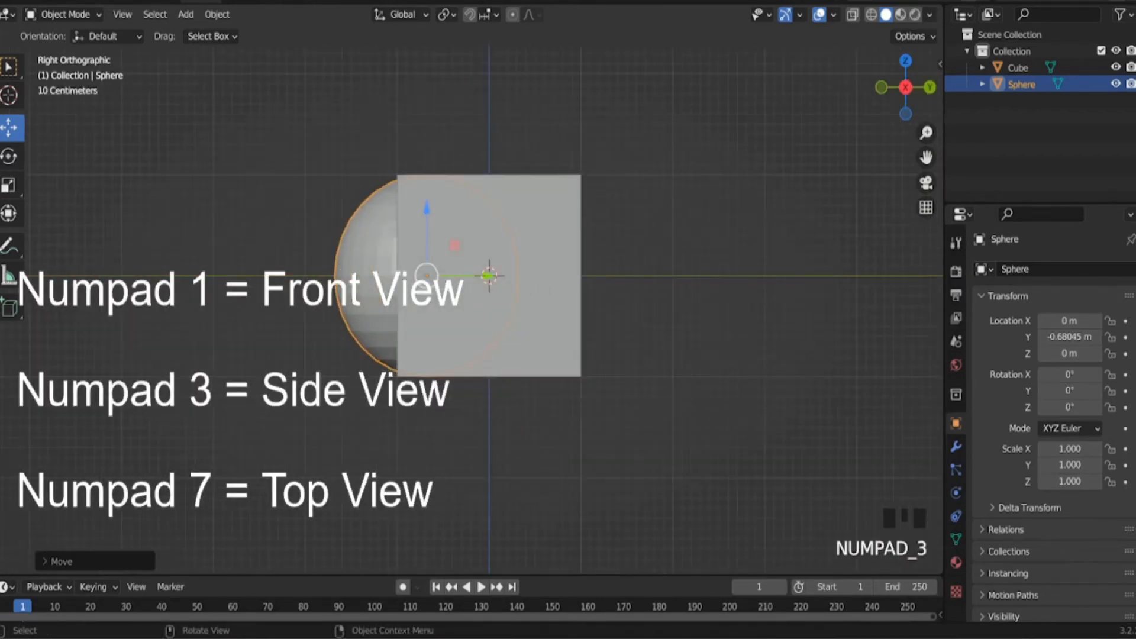
key(KP_1)
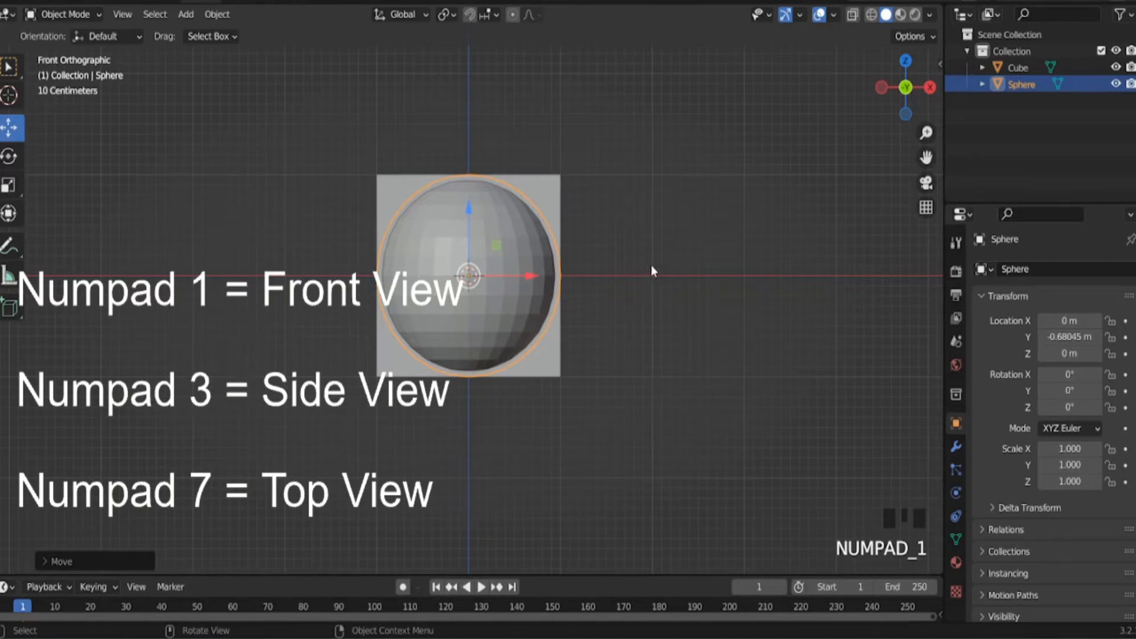
Step: Check the sphere's offset from the cube in the right and top orthographic views
key(KP_3)
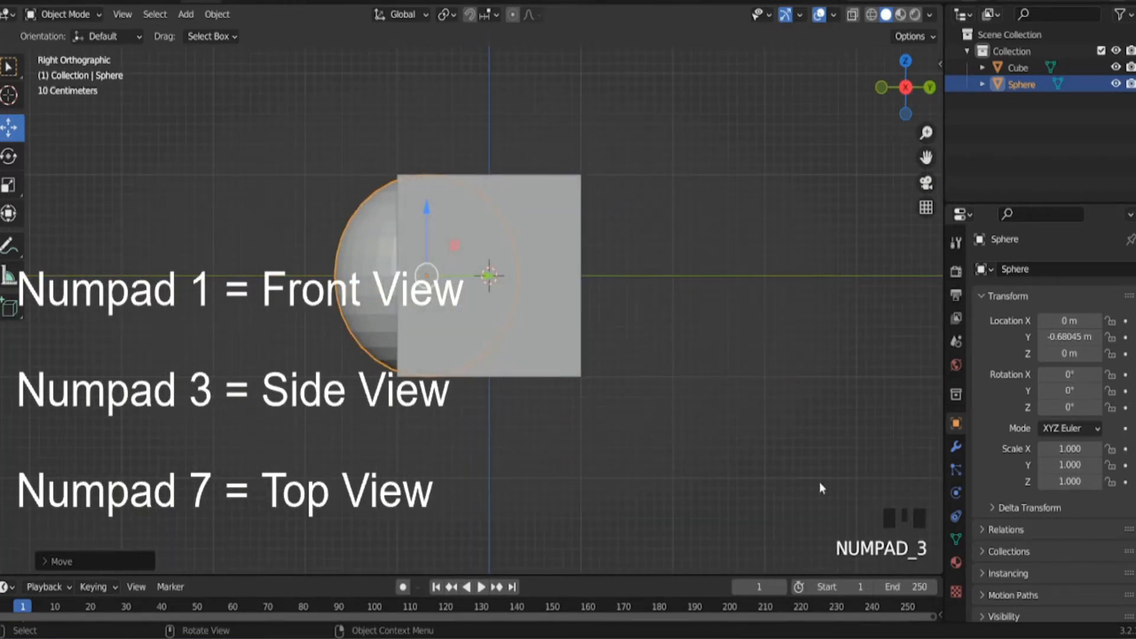
key(KP_7)
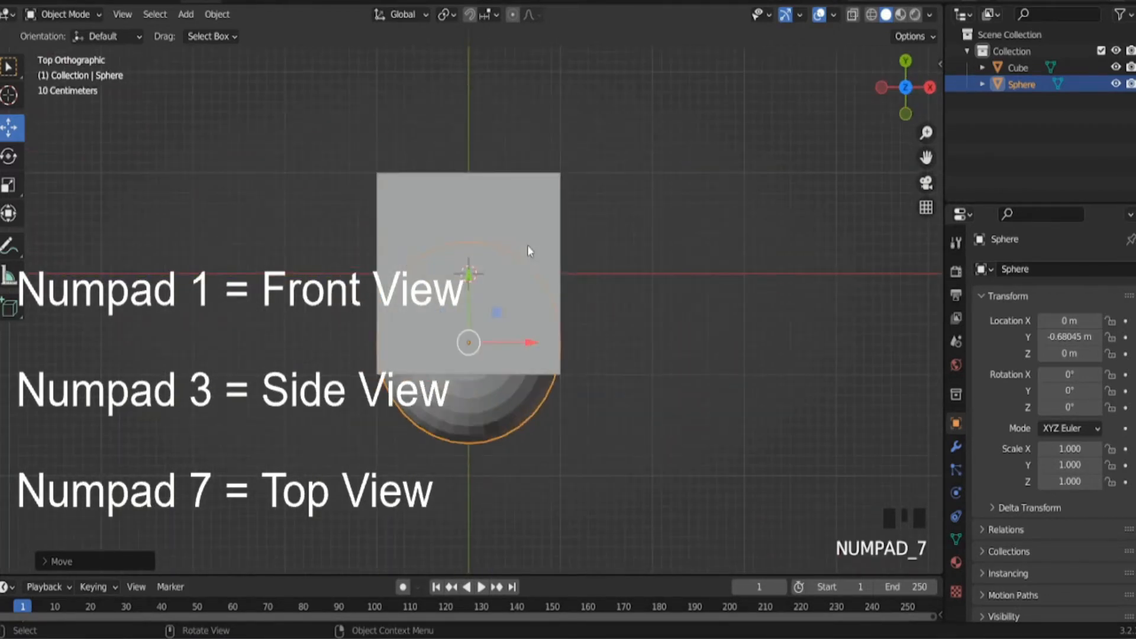
scroll(519, 347, down, 3)
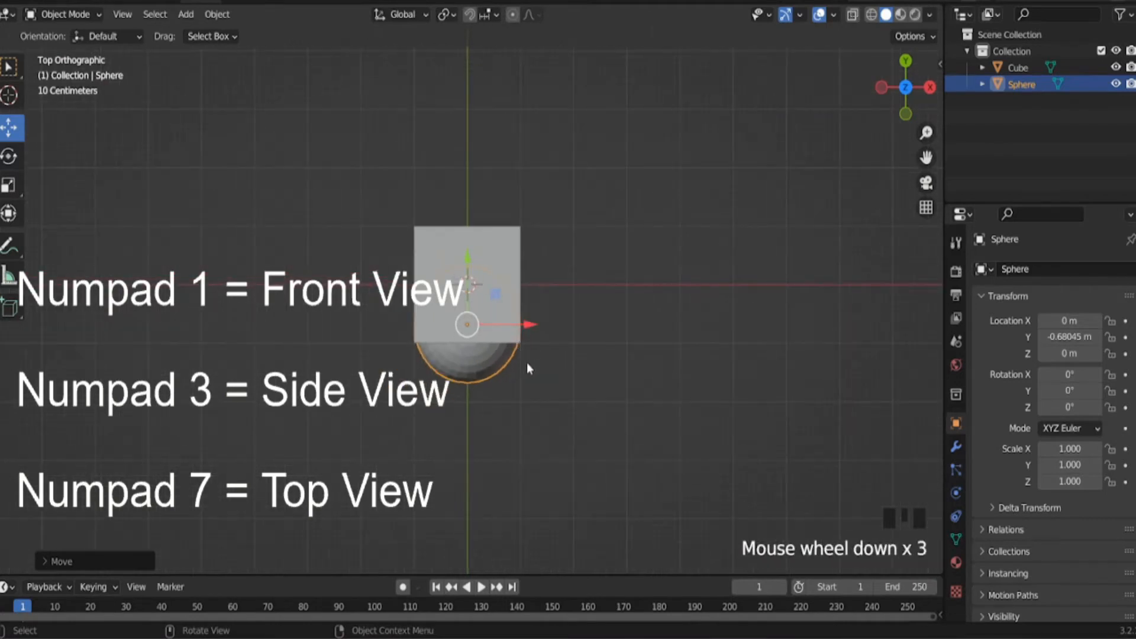
Step: Delete the sphere from the scene, leaving only the cube
middle_drag(526, 363, 467, 322)
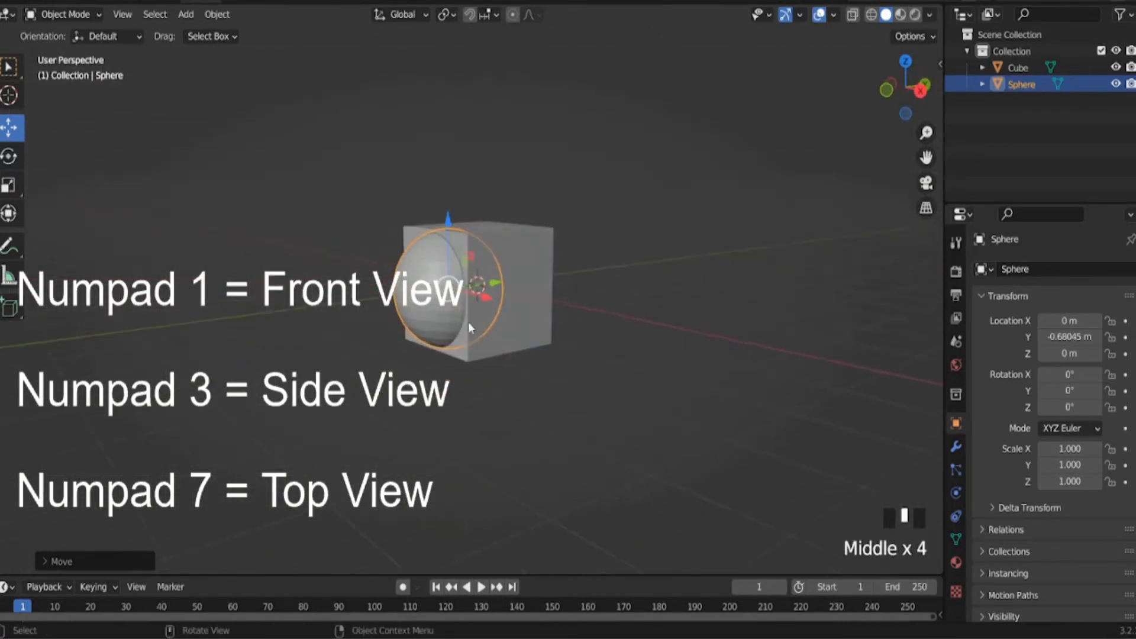
key(Delete)
click(340, 226)
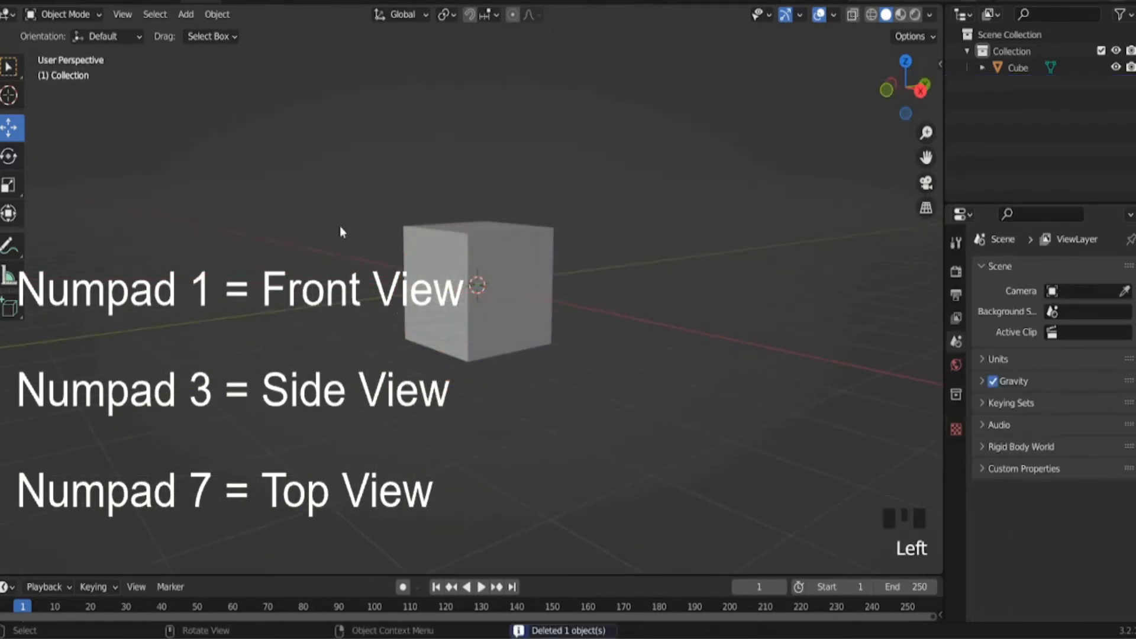
Step: Compare the cube's appearance in orthographic and perspective projection, ending in perspective
middle_drag(340, 226, 453, 309)
scroll(489, 305, down, 3)
key(KP_5)
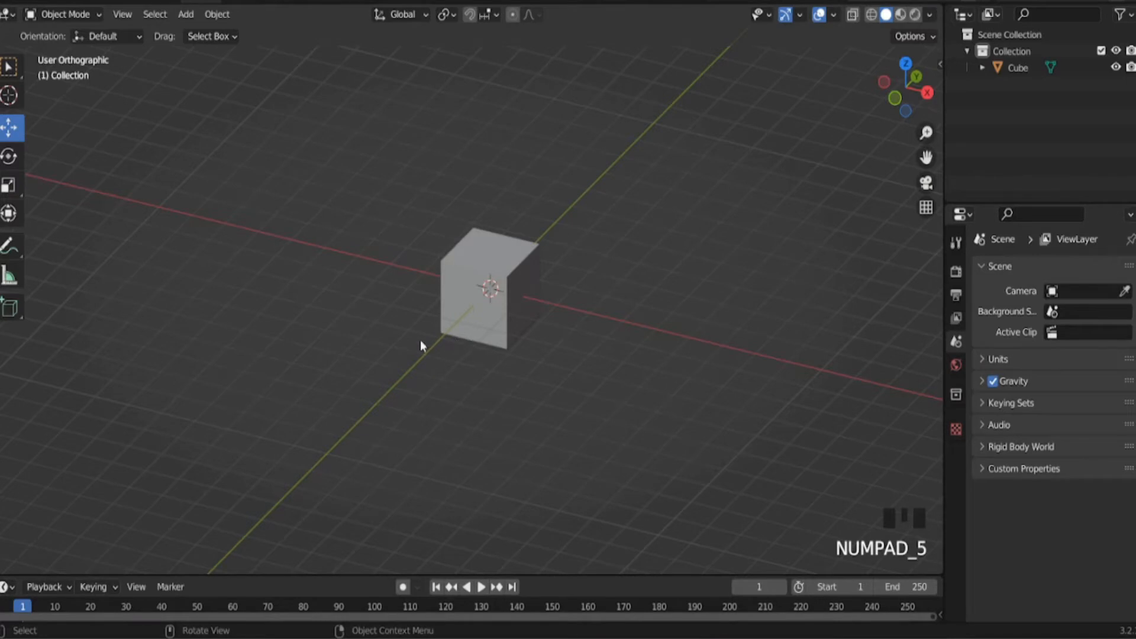
middle_drag(420, 340, 496, 325)
scroll(455, 327, up, 2)
scroll(509, 322, down, 1)
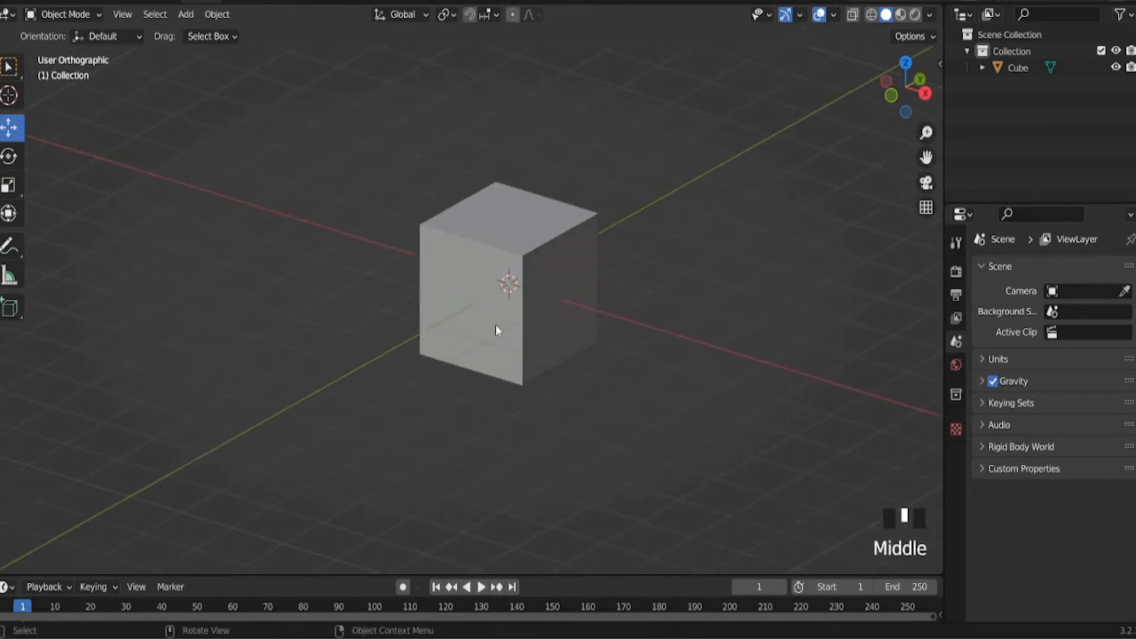
scroll(495, 324, up, 2)
key(KP_5)
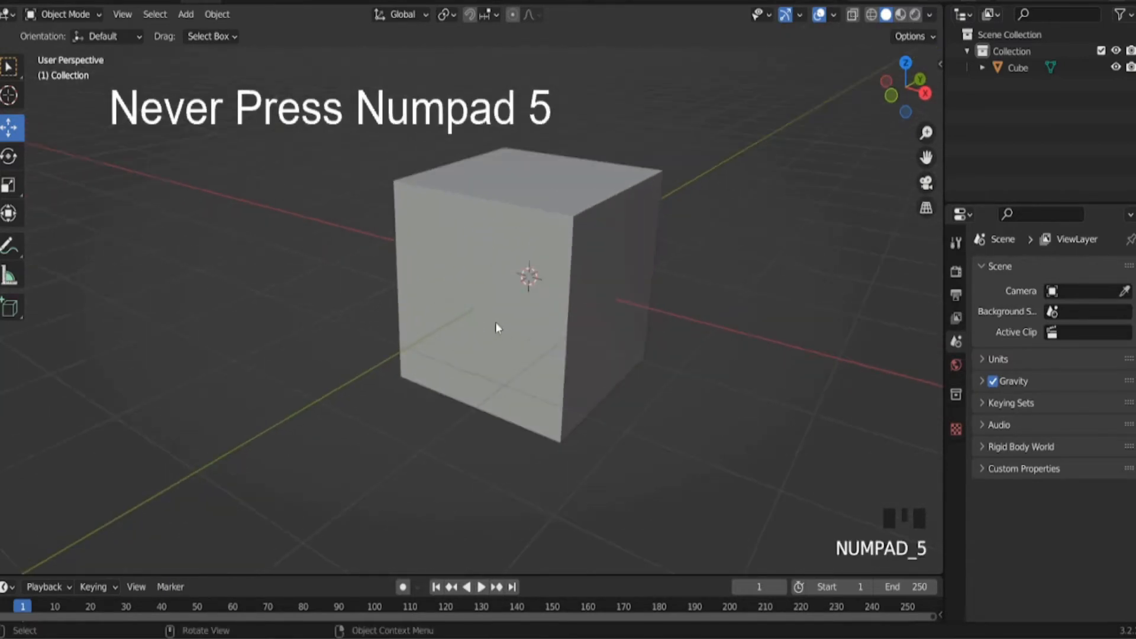
mouse_move(451, 225)
middle_down()
mouse_move(456, 258)
mouse_move(461, 242)
middle_up()
key(KP_5)
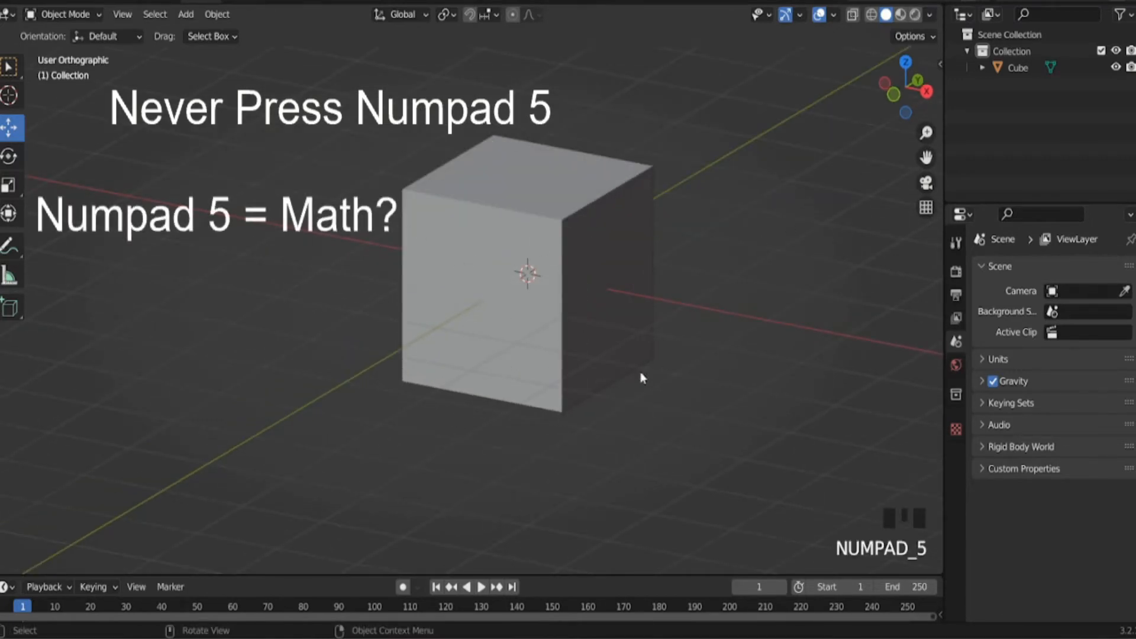
middle_drag(643, 378, 420, 326)
key(KP_5)
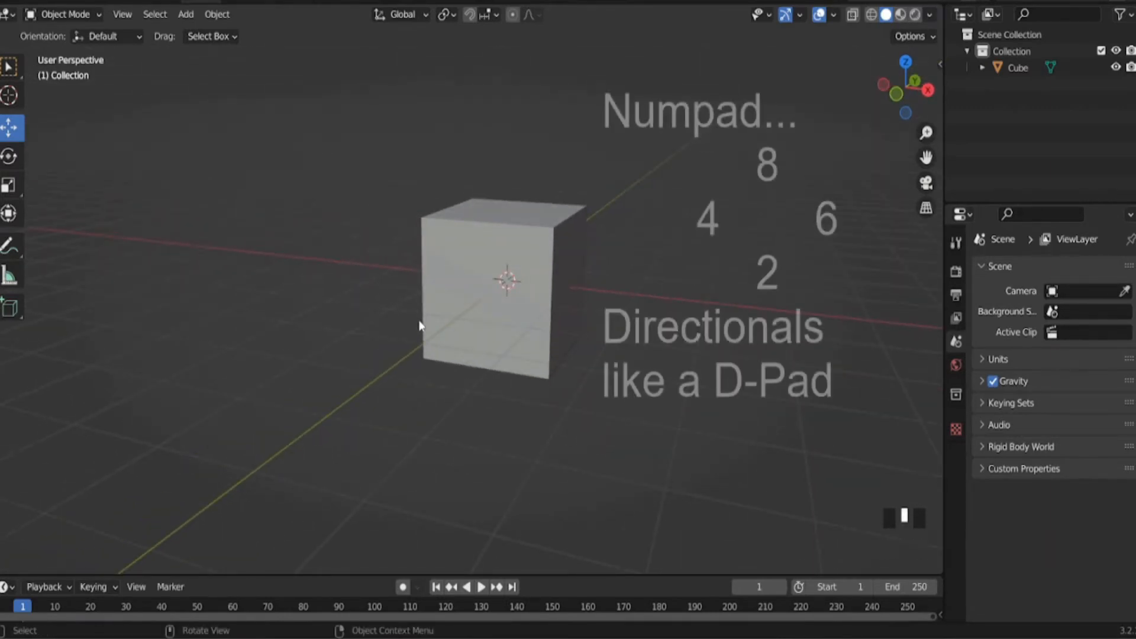
Step: Rotate the view around the cube in fixed increments sideways, upward and downward to examine it from different angles
key(KP_4)
key(KP_4)
key(KP_4)
key(KP_4)
key(KP_6)
key(KP_8)
key(KP_8)
key(KP_8)
key(KP_8)
key(KP_8)
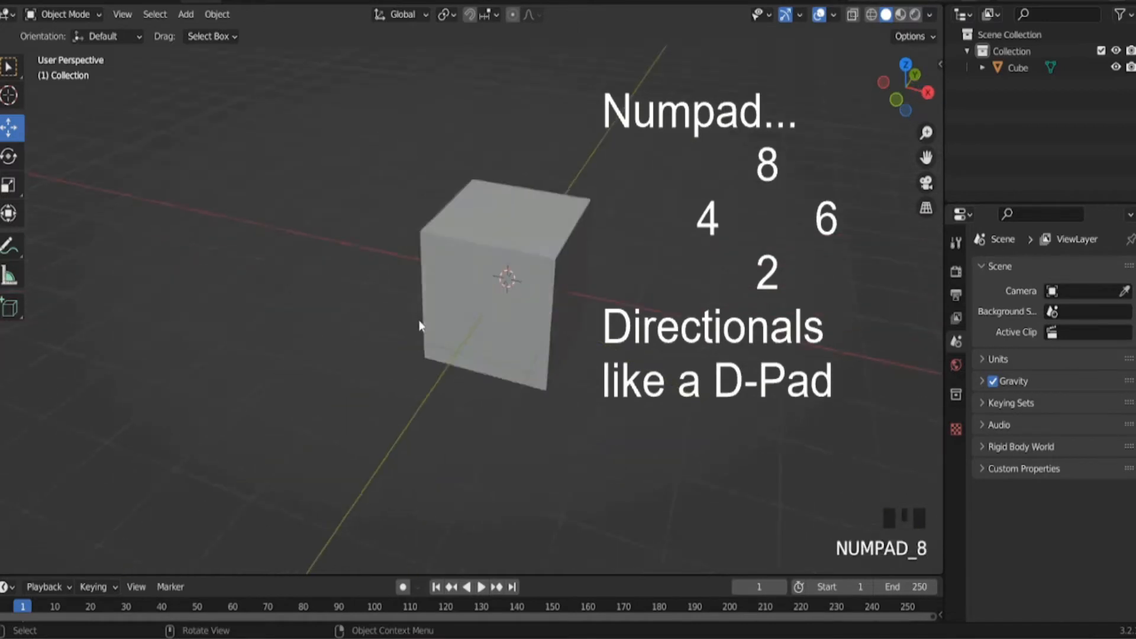
key(KP_2)
key(KP_4)
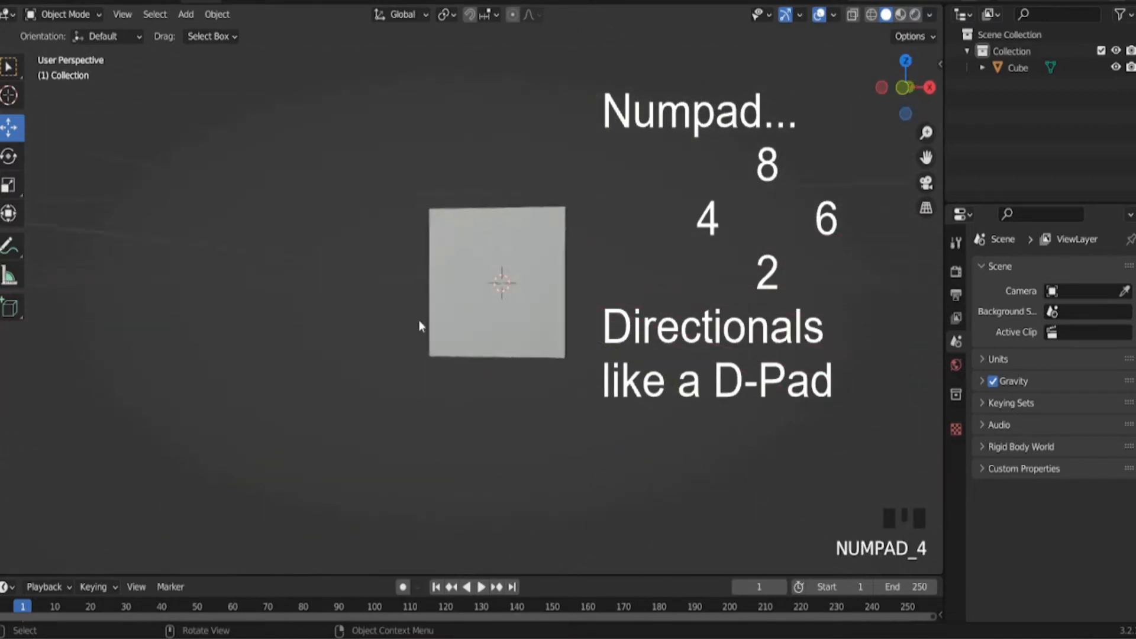
key(KP_6)
key(KP_8)
key(KP_8)
key(KP_8)
key(KP_8)
key(KP_8)
key(KP_4)
key(KP_4)
key(KP_4)
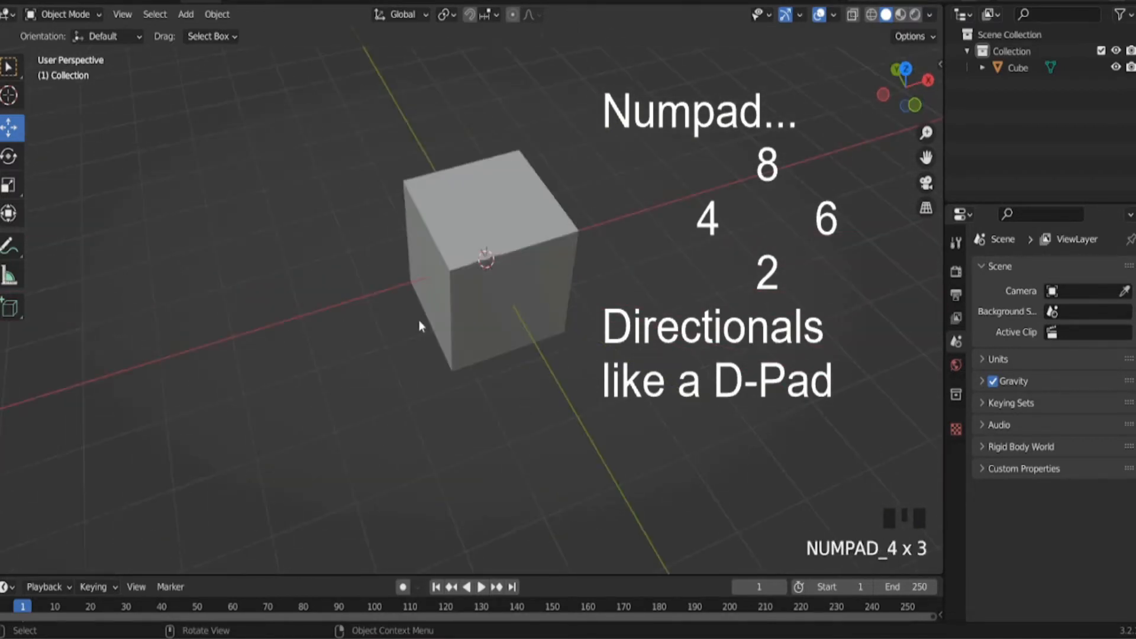
key(KP_6)
key(KP_6)
key(KP_6)
key(KP_6)
key(KP_6)
key(KP_2)
key(KP_2)
key(KP_2)
key(KP_2)
key(KP_2)
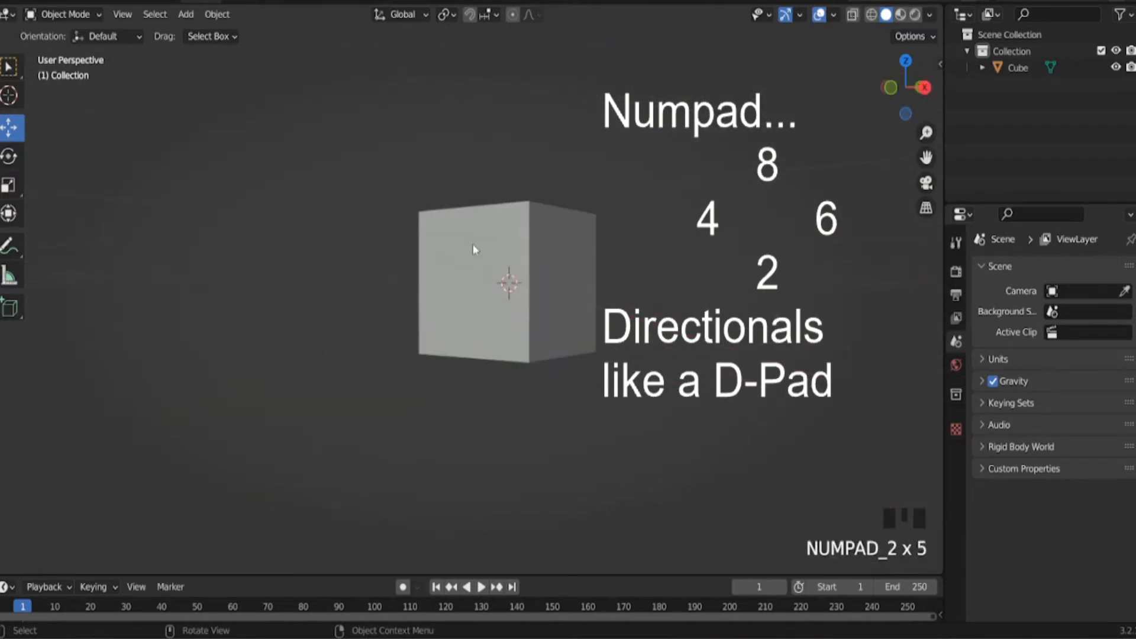
Step: View the cube from the front and right, flipping each orthographic view to its opposite side
key(KP_9)
middle_drag(582, 231, 464, 264)
key(KP_1)
key(KP_9)
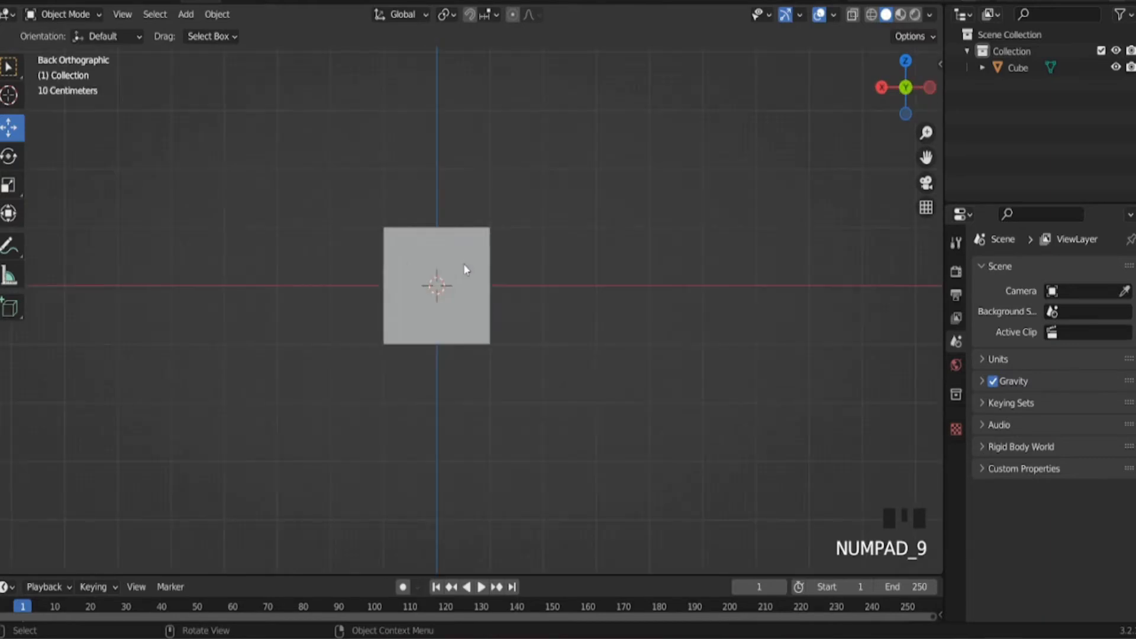
middle_drag(507, 236, 421, 276)
key(KP_3)
key(KP_9)
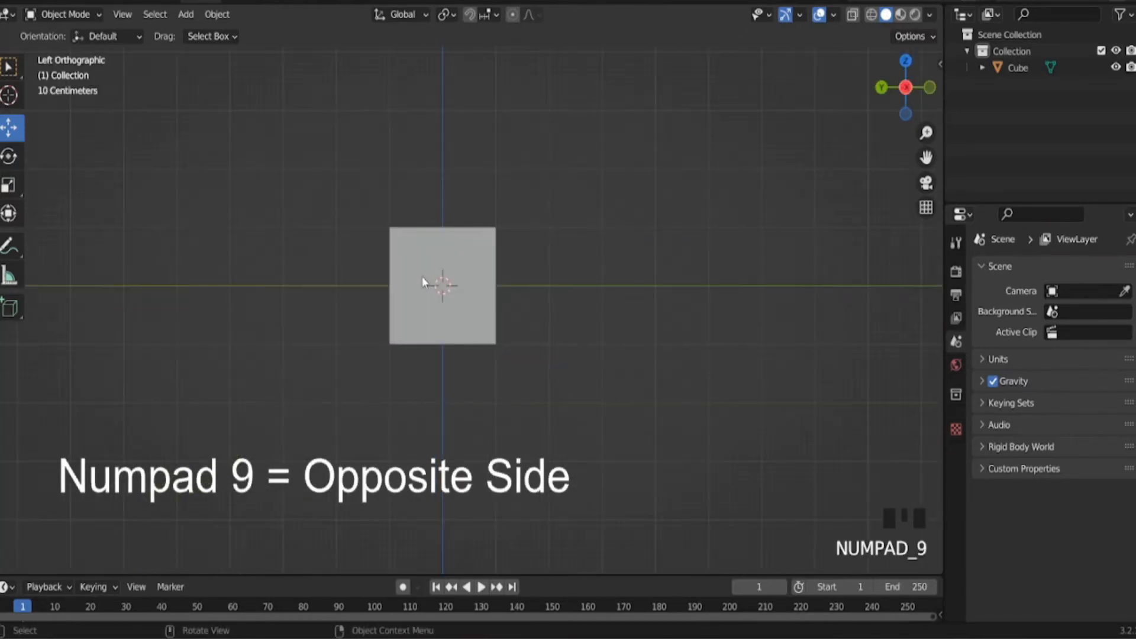
middle_drag(617, 239, 428, 251)
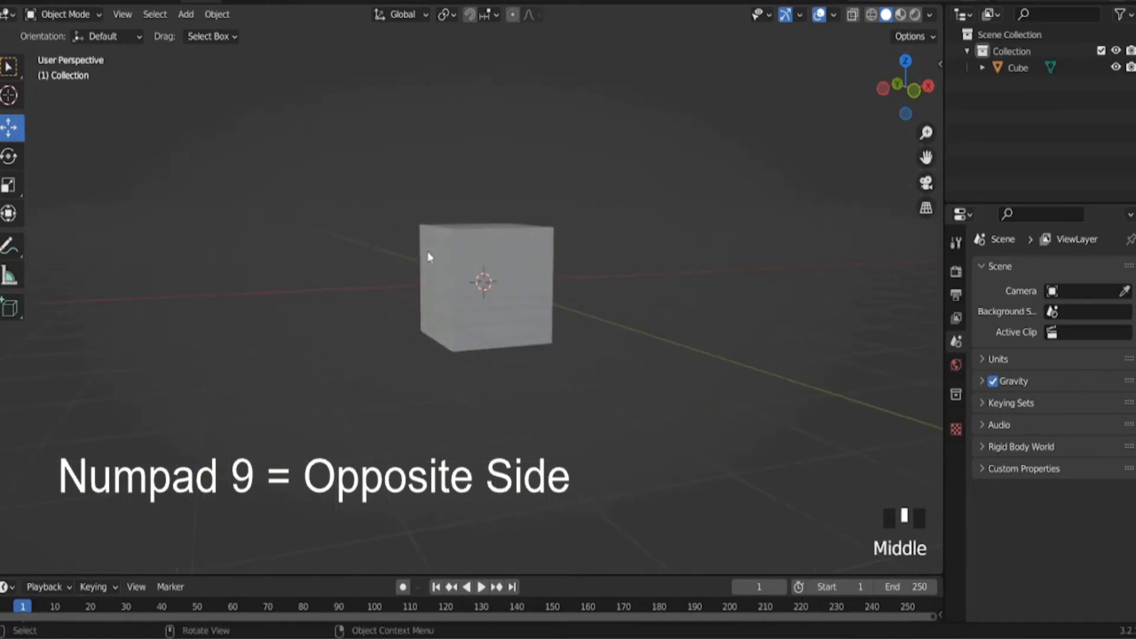
key(KP_1)
Step: Practise orbiting around the cube and zooming far out and back in, in perspective view
middle_drag(593, 184, 510, 229)
scroll(477, 236, down, 2)
scroll(524, 250, up, 3)
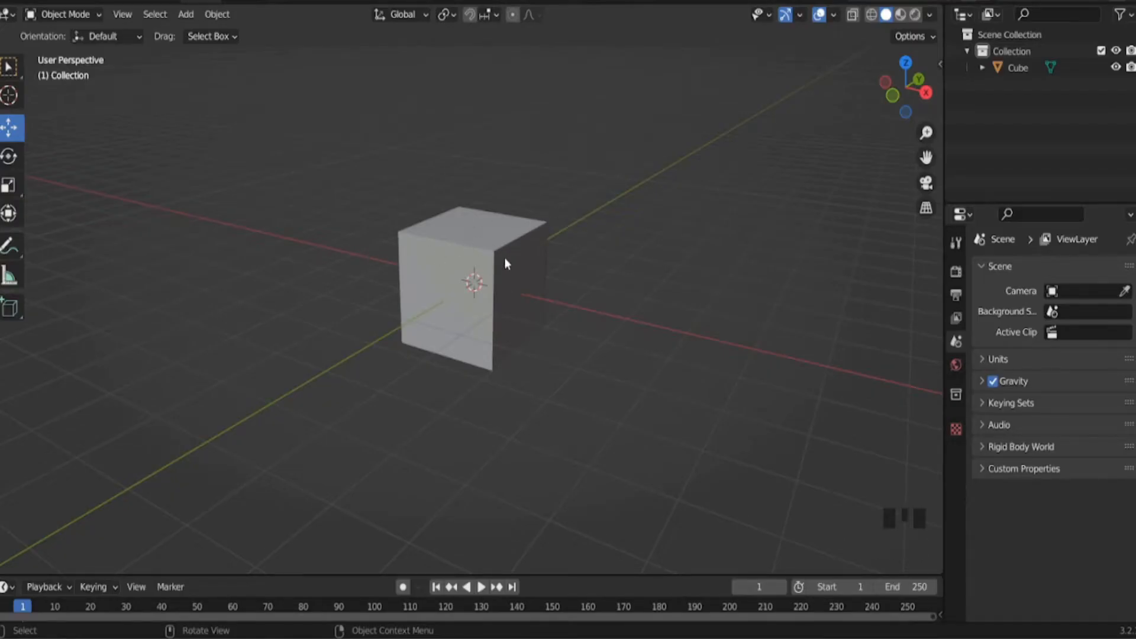
middle_drag(510, 247, 523, 228)
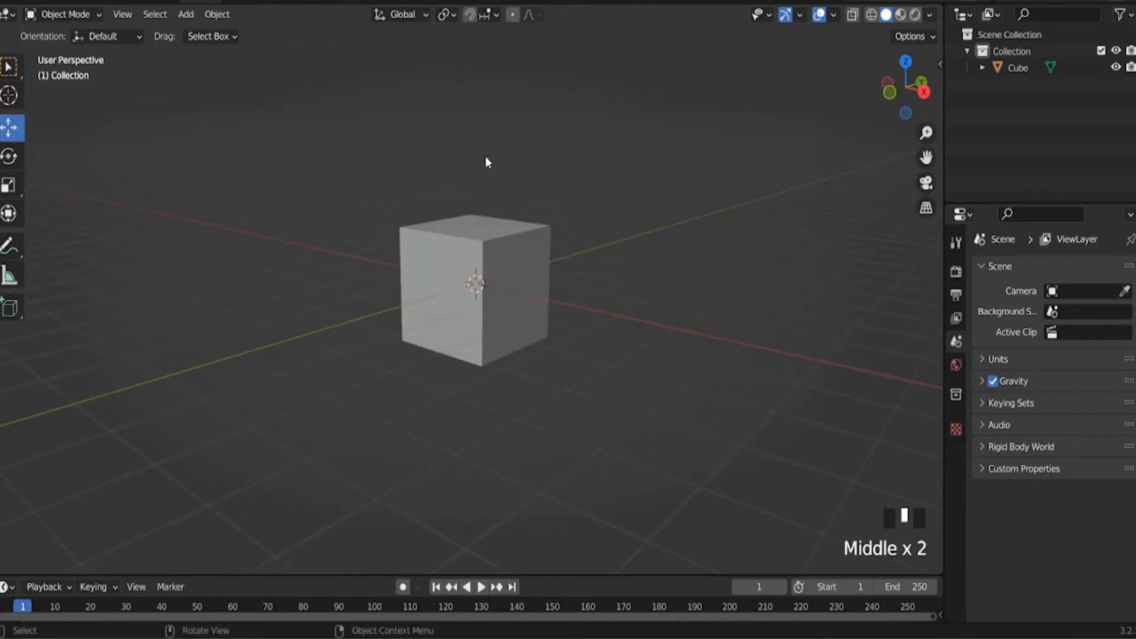
middle_drag(497, 187, 469, 240)
scroll(468, 249, up, 6)
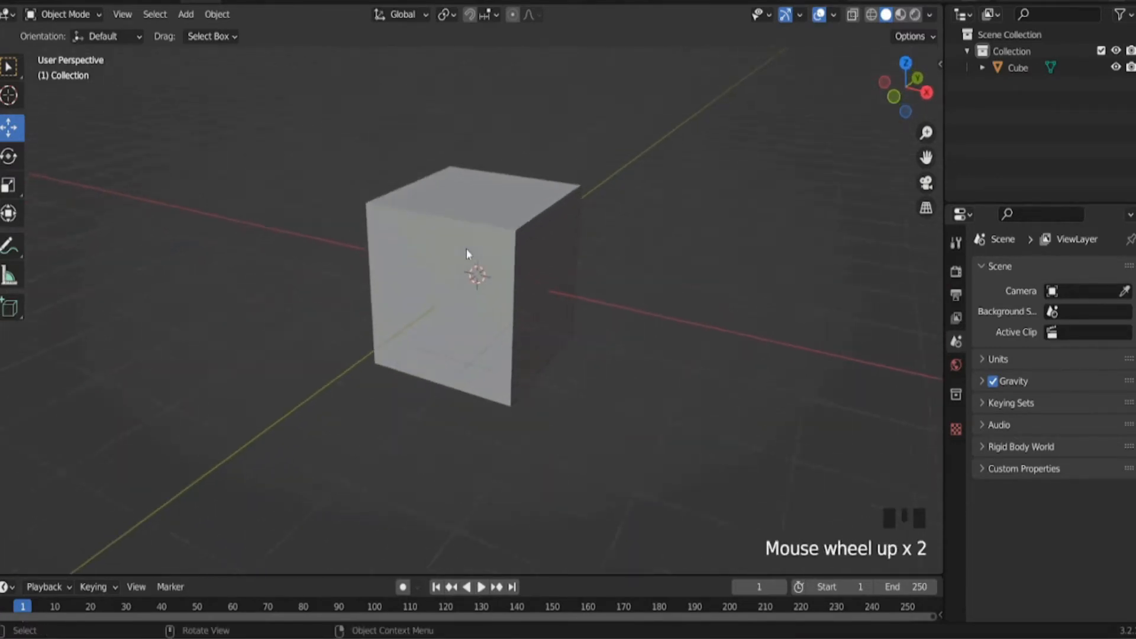
scroll(474, 254, down, 12)
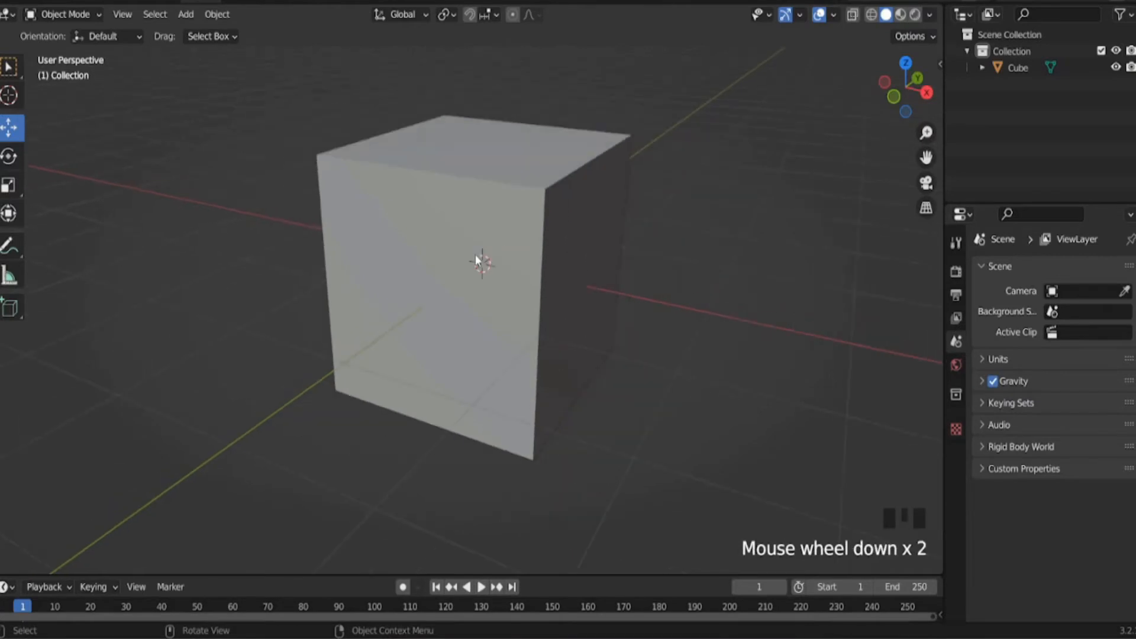
scroll(474, 253, down, 5)
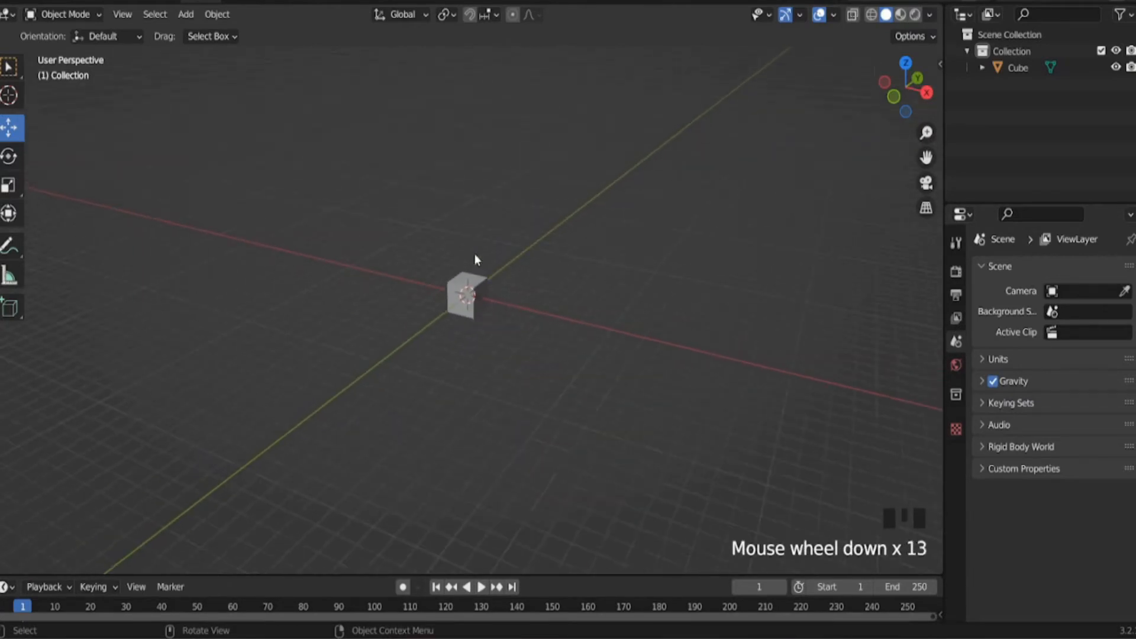
scroll(474, 252, up, 11)
scroll(475, 256, up, 4)
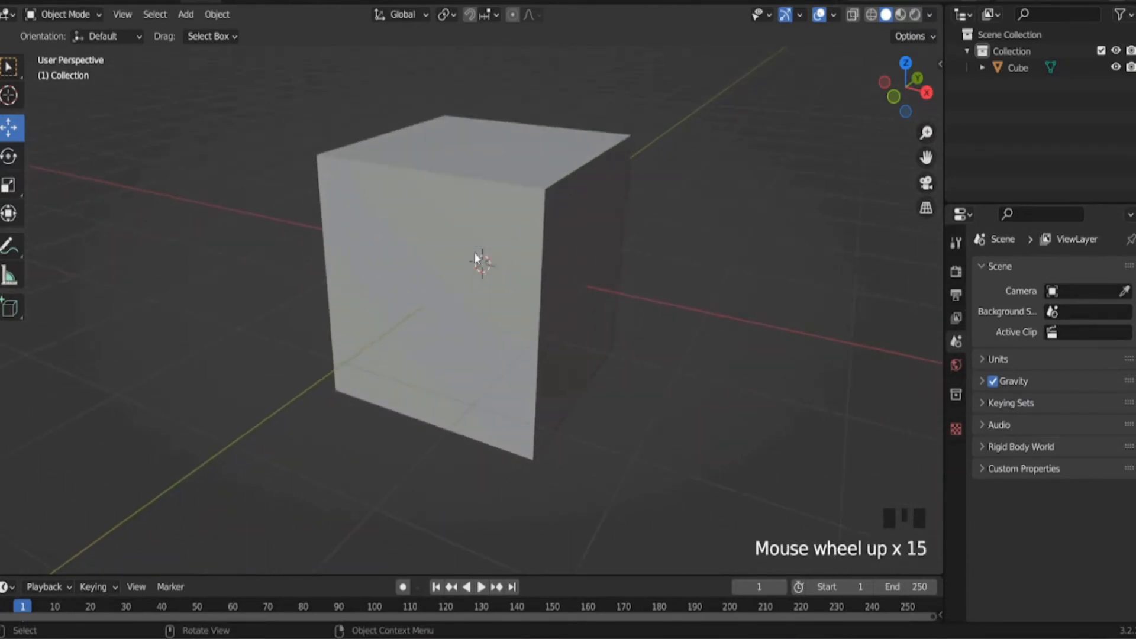
mouse_move(477, 254)
middle_down()
mouse_move(463, 269)
mouse_move(482, 223)
mouse_move(497, 231)
mouse_move(520, 218)
mouse_move(464, 231)
mouse_move(600, 174)
mouse_move(374, 150)
mouse_move(371, 252)
mouse_move(650, 285)
mouse_move(376, 254)
mouse_move(592, 261)
mouse_move(444, 223)
mouse_move(495, 233)
mouse_move(482, 232)
middle_up()
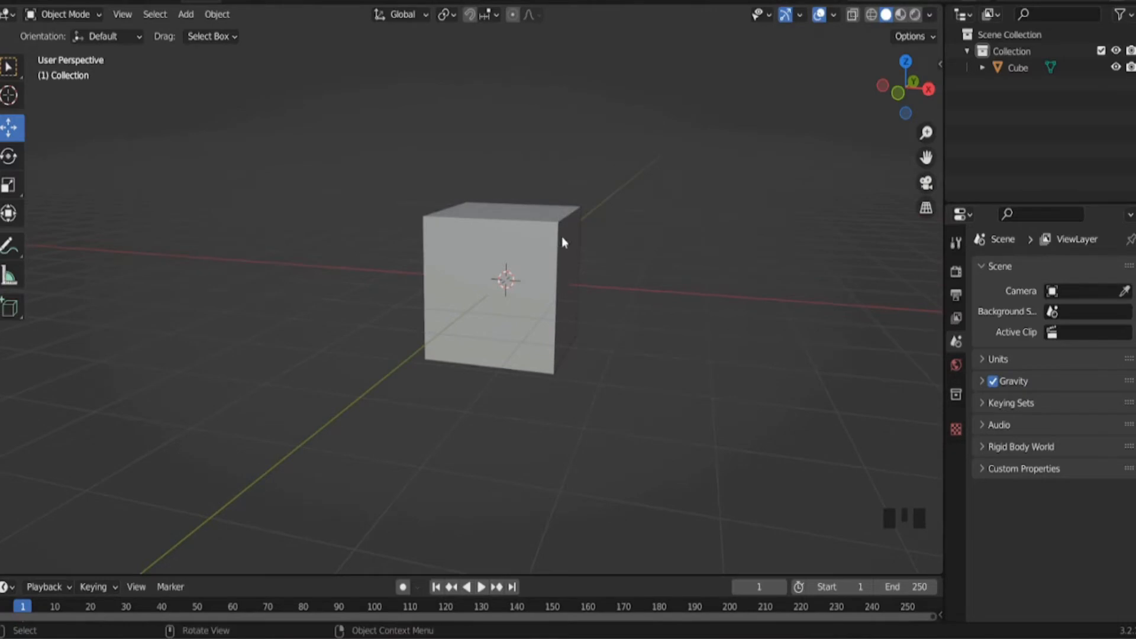
middle_drag(558, 231, 527, 264)
scroll(528, 264, down, 2)
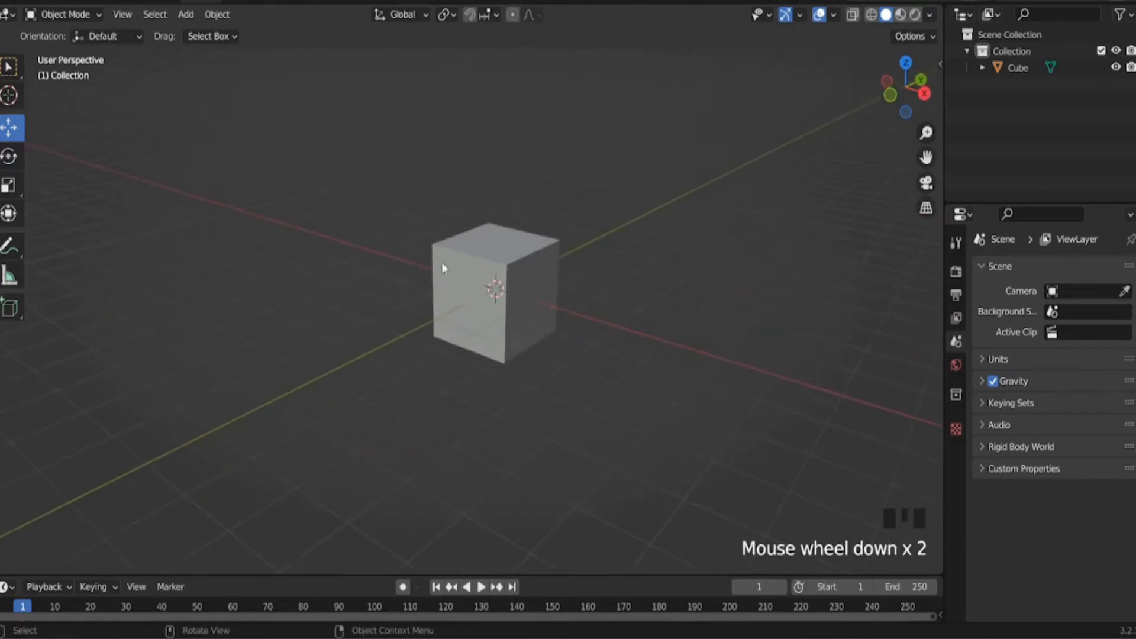
middle_drag(442, 267, 499, 272)
scroll(489, 233, down, 2)
scroll(543, 304, up, 2)
Step: View the cube in the front, right and top orthographic views
key(KP_1)
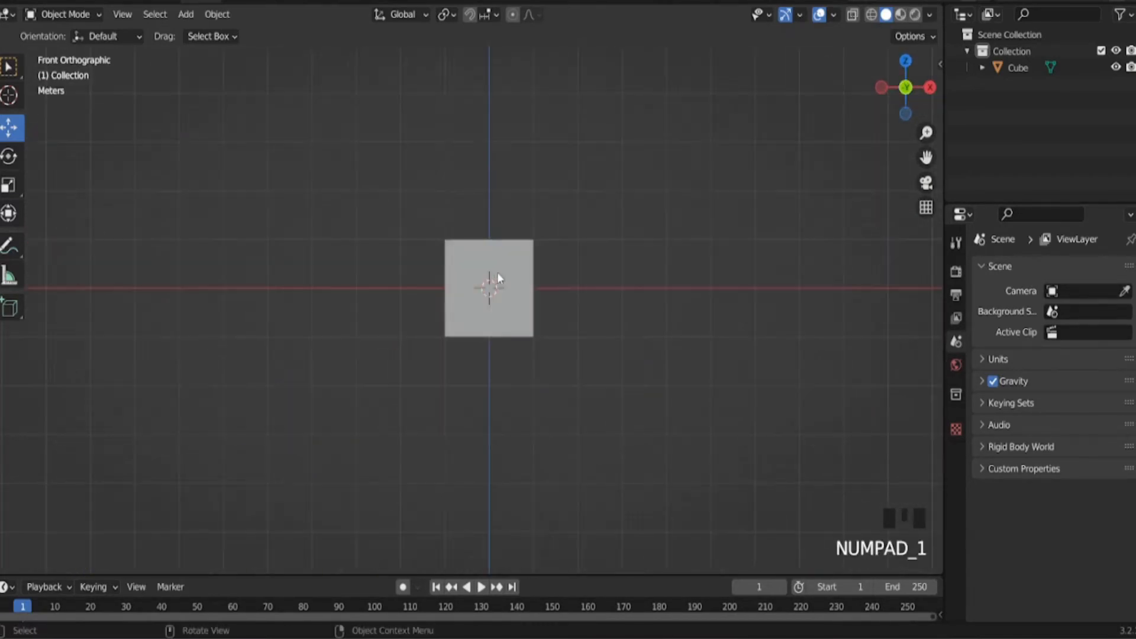
key(KP_3)
key(KP_7)
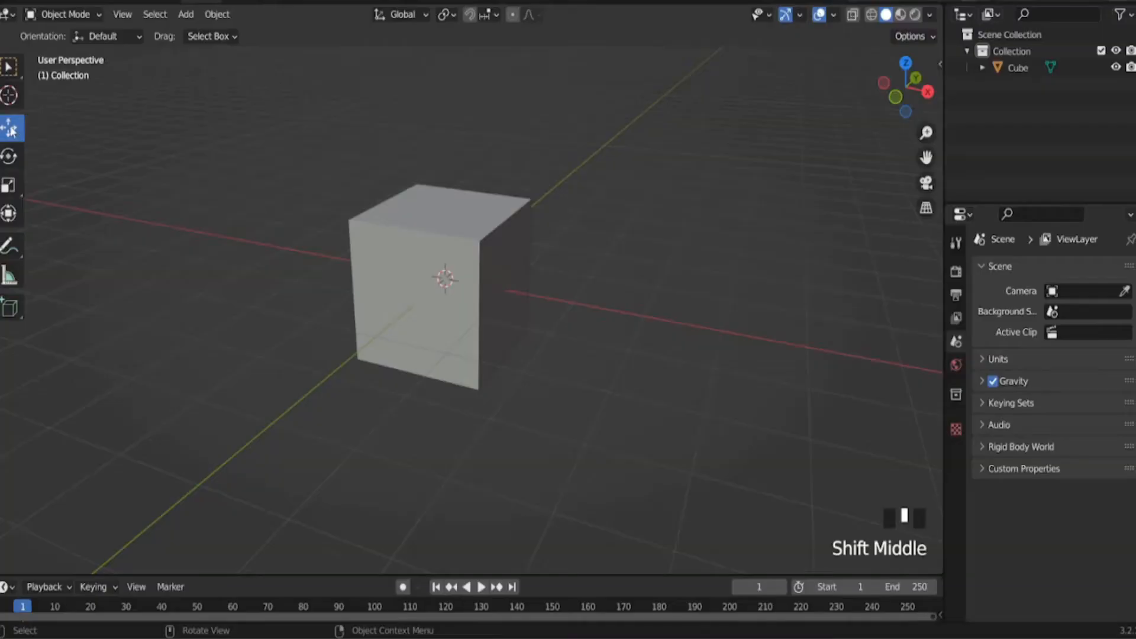
Step: Select the cube and compare the Move, Rotate and Scale tools on it, ending with Scale active
click(268, 210)
click(413, 242)
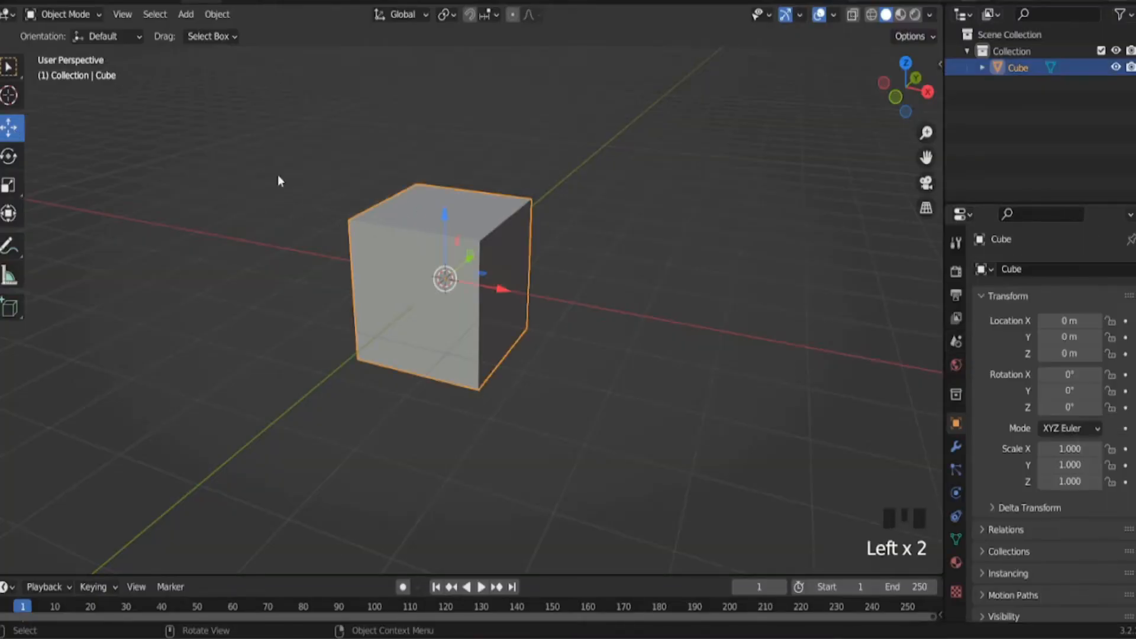
click(10, 136)
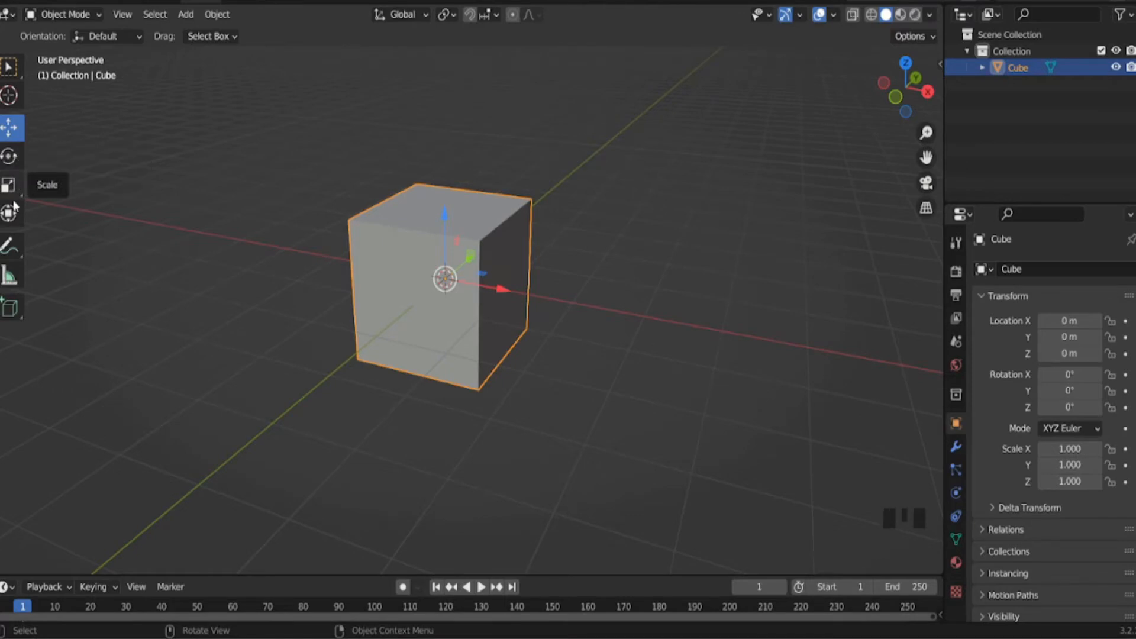
click(10, 157)
click(15, 137)
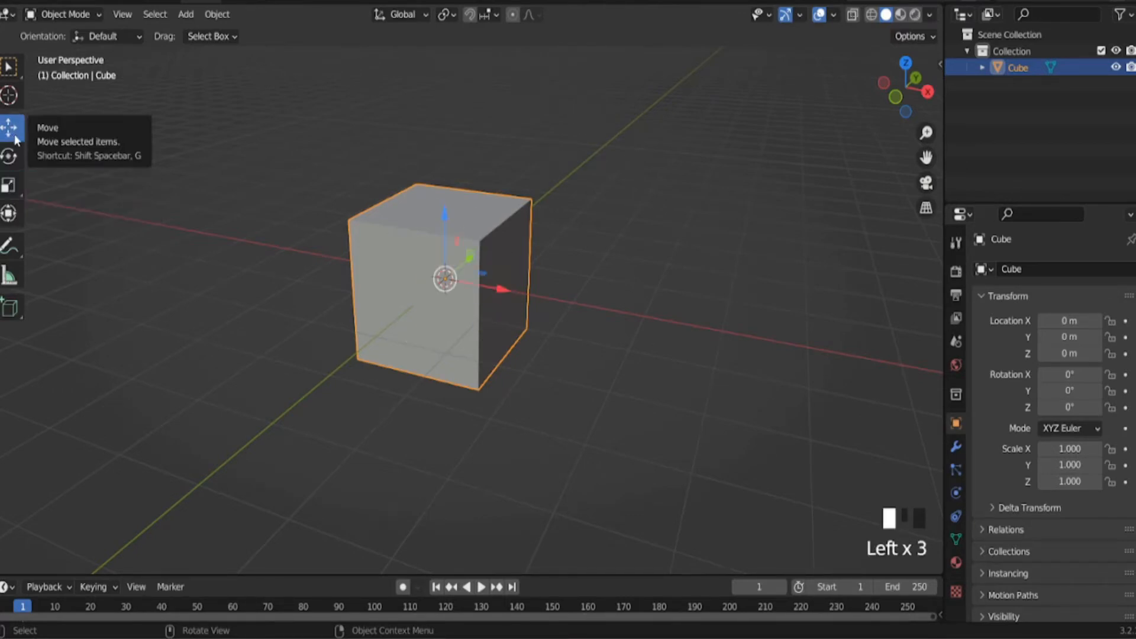
click(11, 156)
click(11, 185)
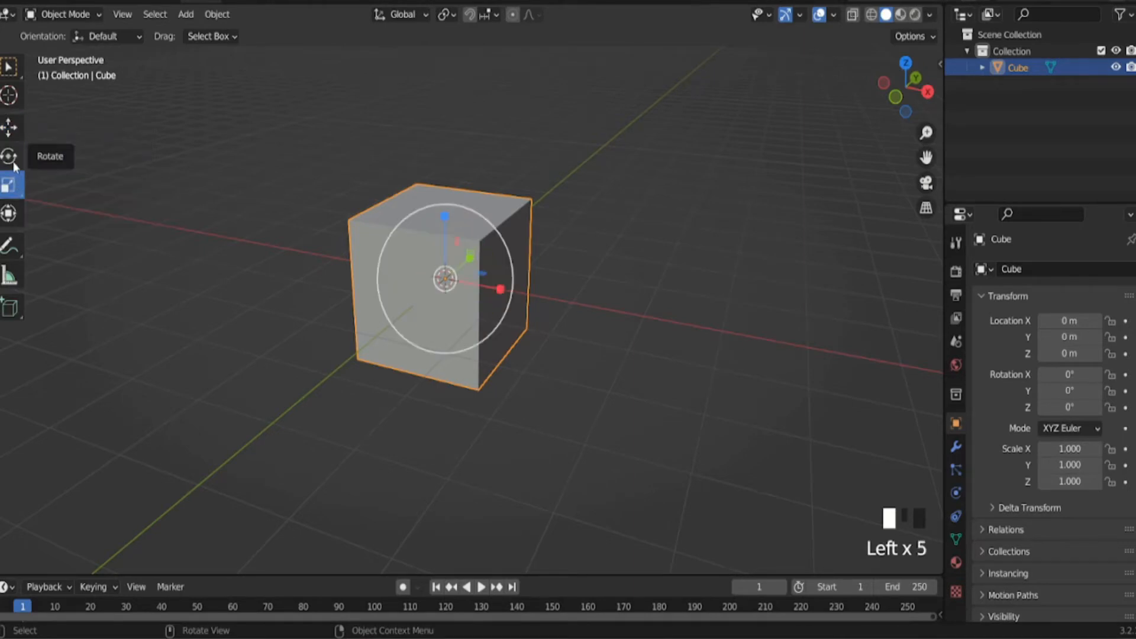
click(12, 160)
click(11, 185)
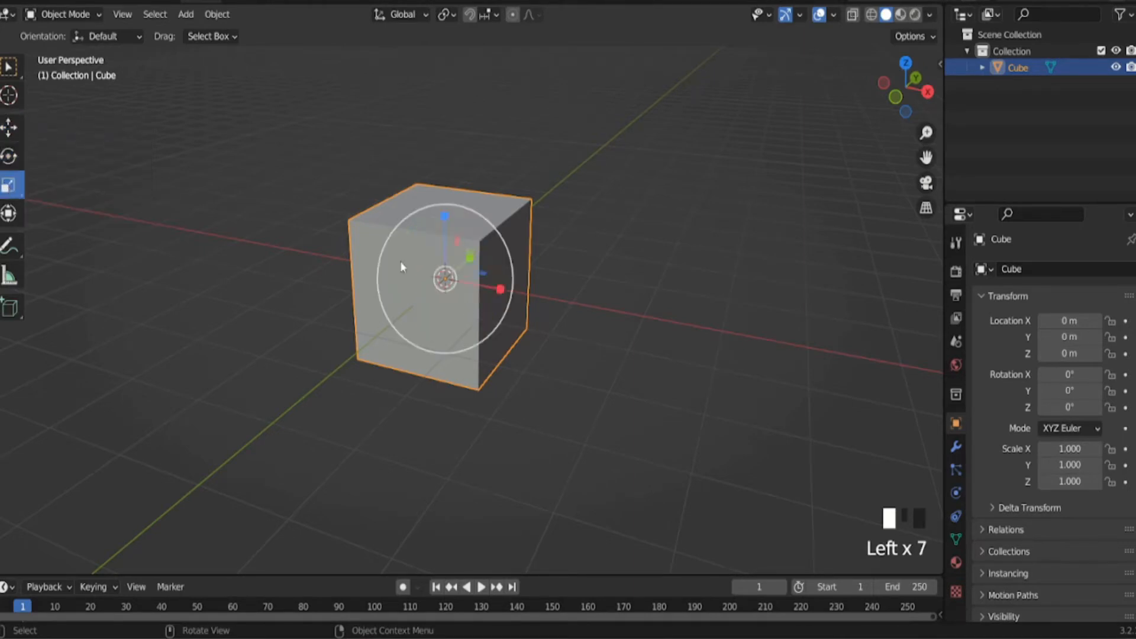
Step: Try scaling the cube along the X axis, cancel the change, and return to the Move tool
drag(500, 289, 590, 282)
right_click(591, 282)
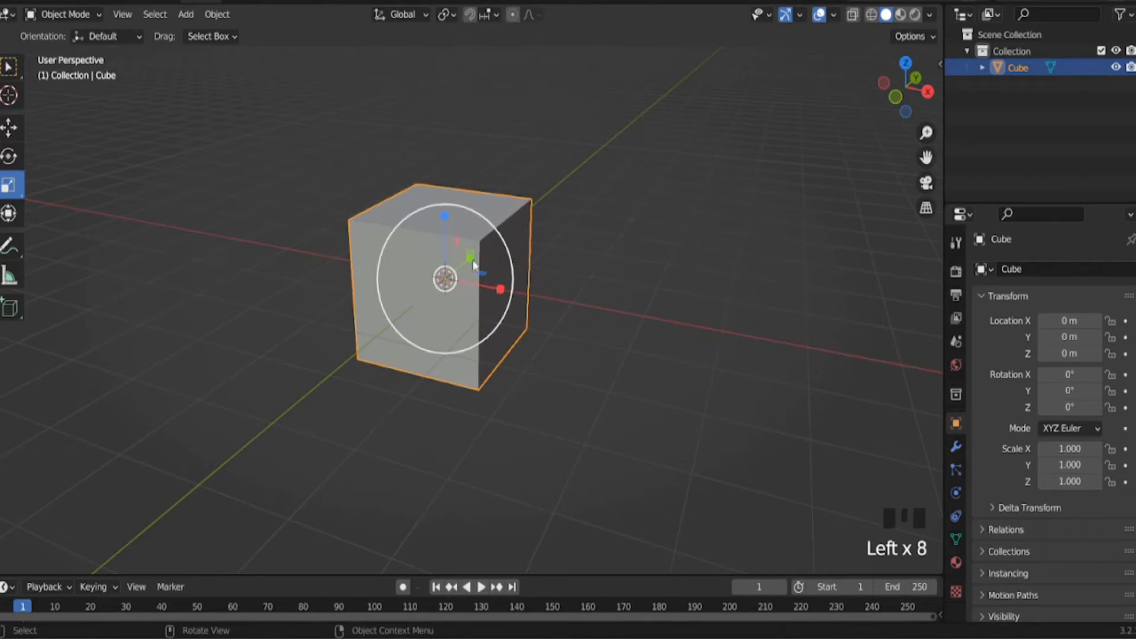
click(20, 133)
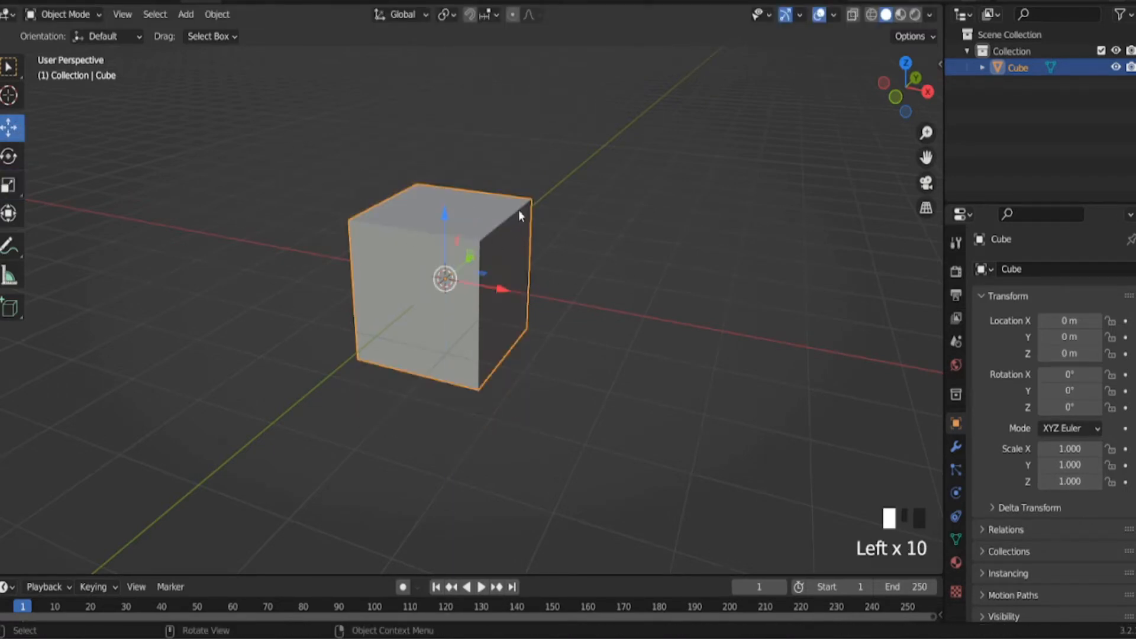
middle_drag(569, 269, 275, 256)
middle_drag(417, 233, 407, 278)
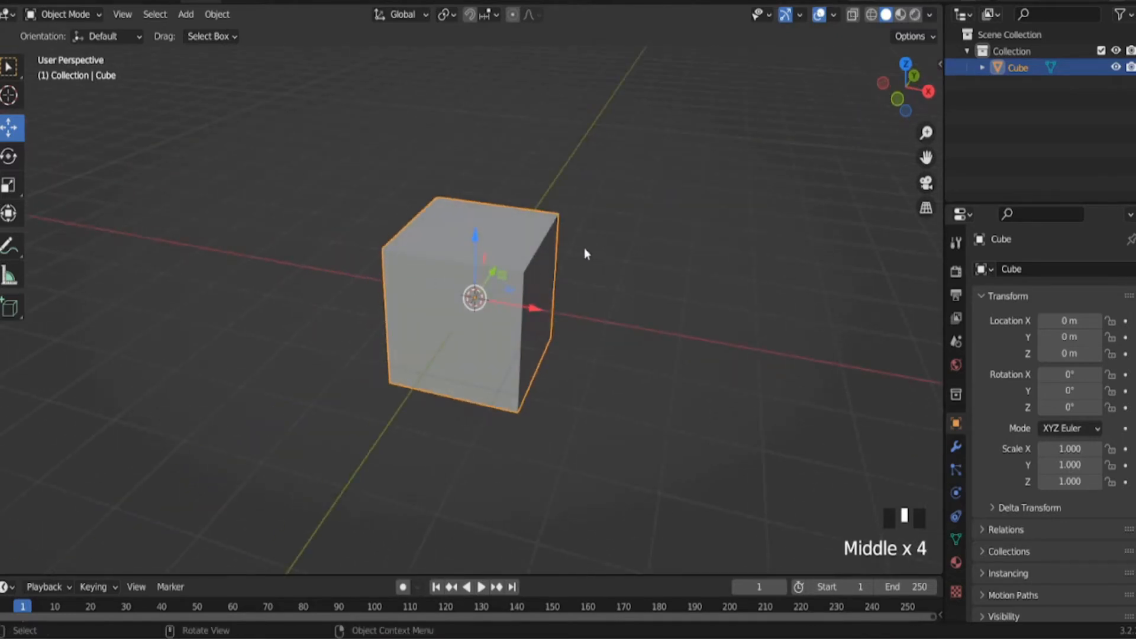
Step: Try scaling the cube uniformly by a factor of 2, inspect it from several angles, and undo the scaling
key(s)
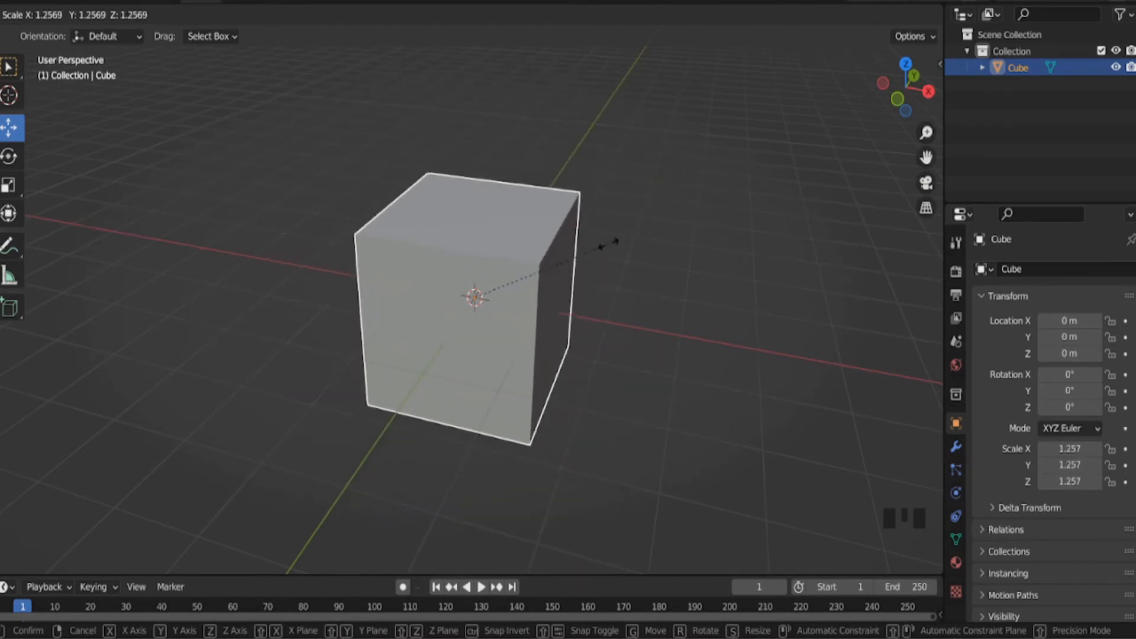
text(2)
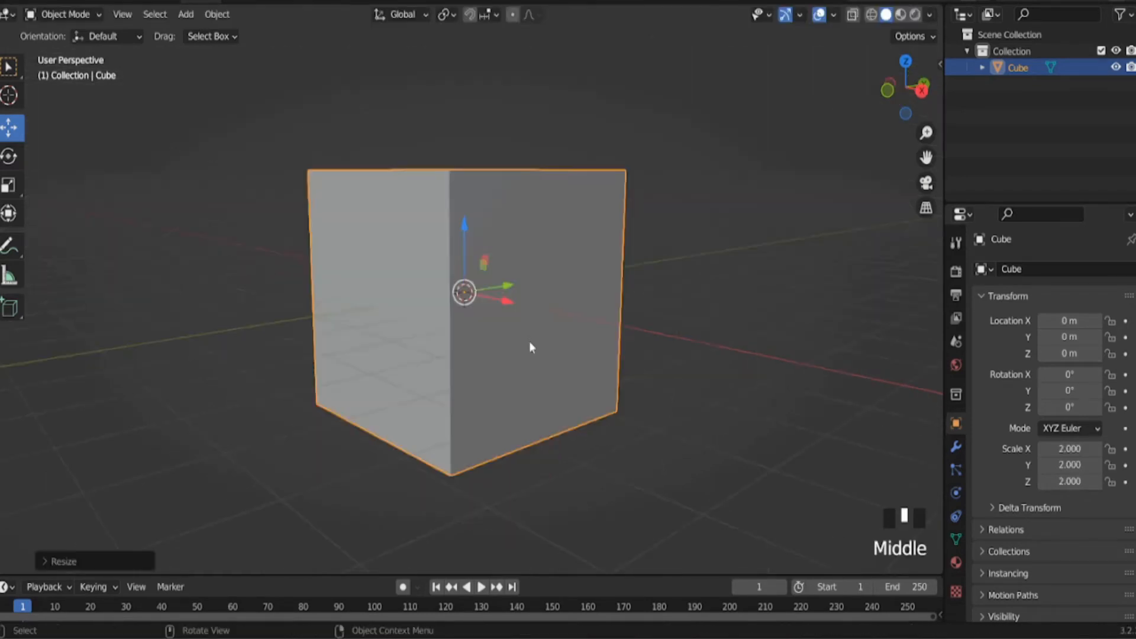
middle_drag(530, 345, 543, 371)
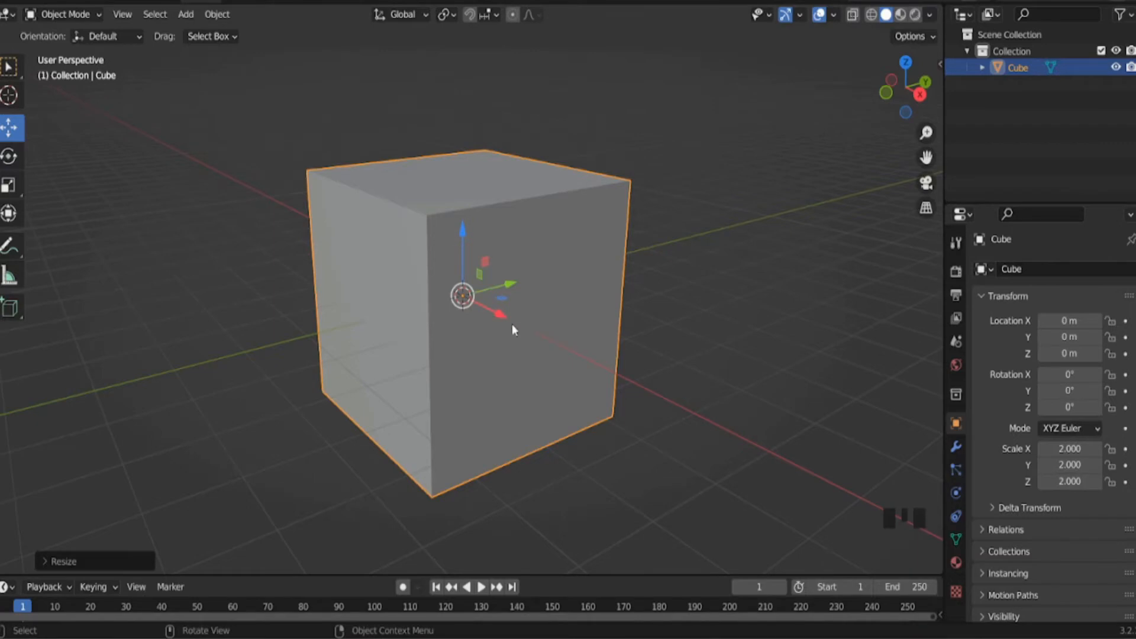
middle_drag(516, 352, 562, 335)
middle_drag(536, 296, 584, 325)
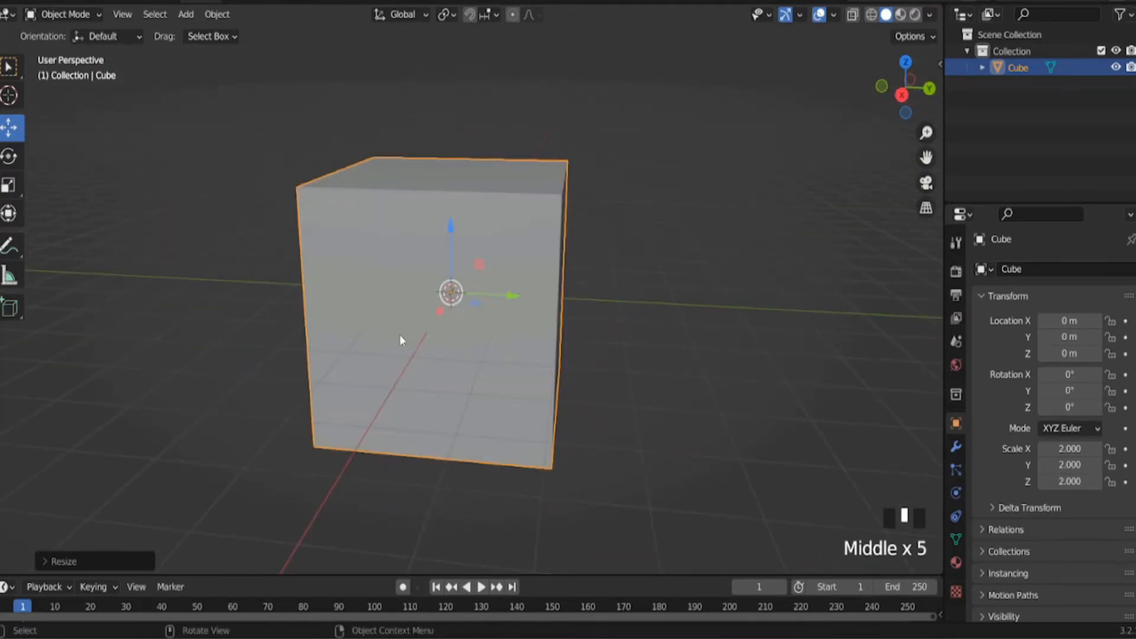
middle_drag(400, 340, 480, 339)
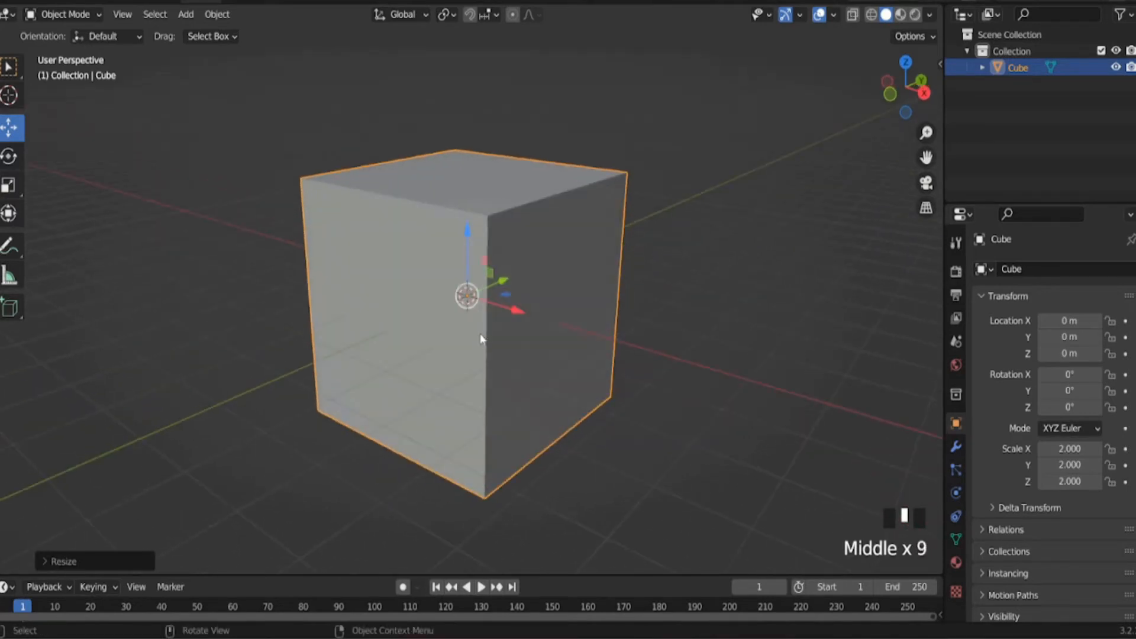
key(ctrl+z)
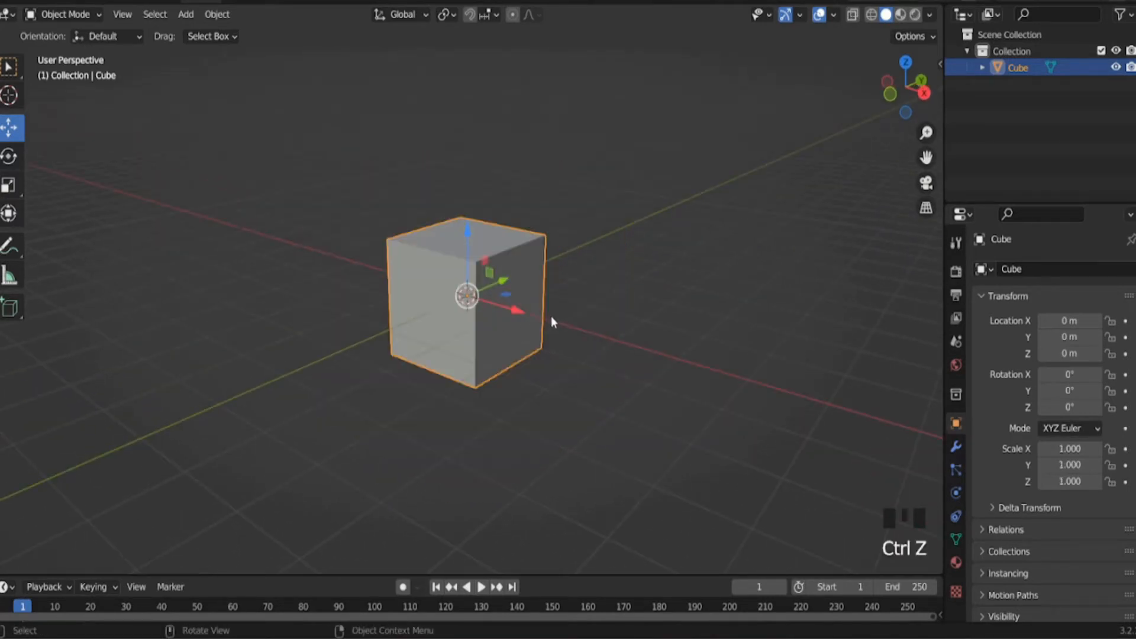
Step: Scale the cube by a factor of 2 along the X axis only
middle_drag(541, 290, 540, 329)
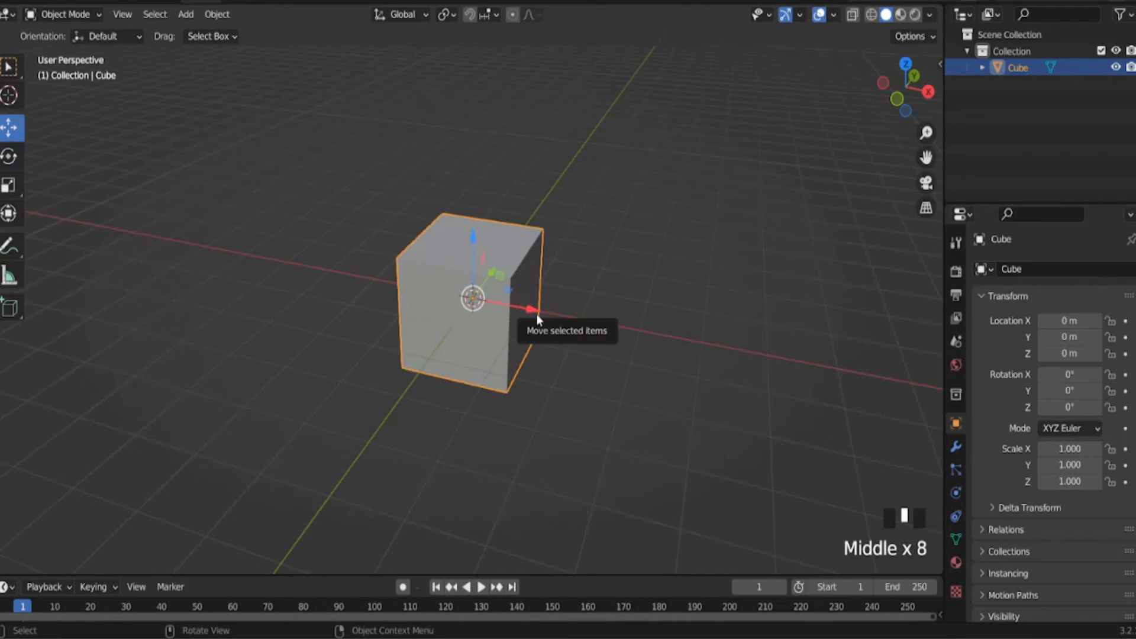
key(s)
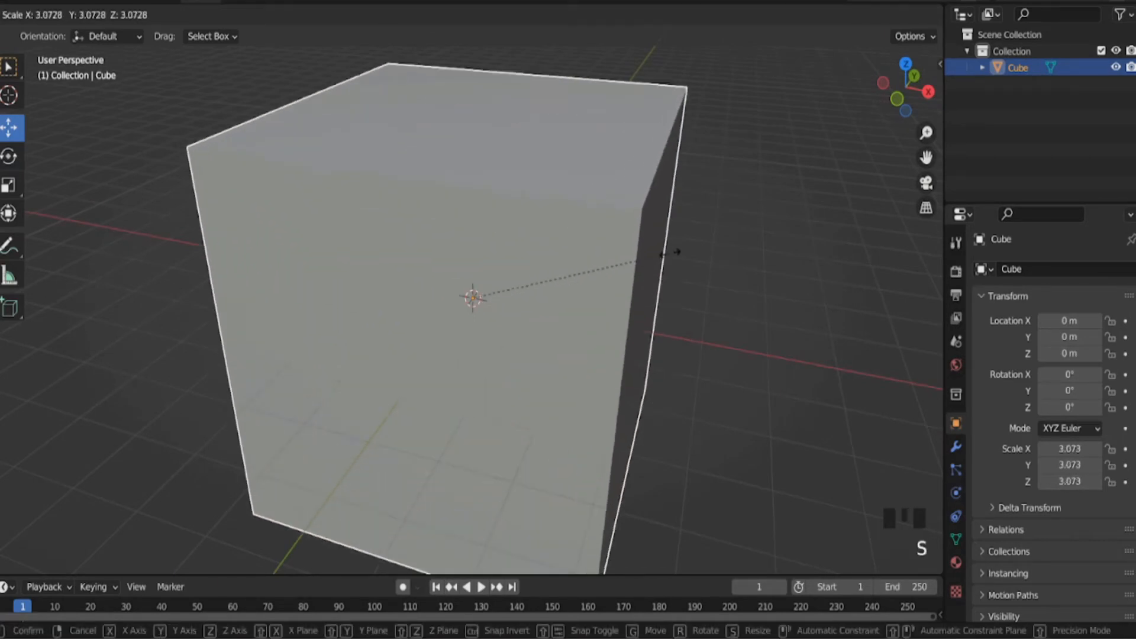
key(x)
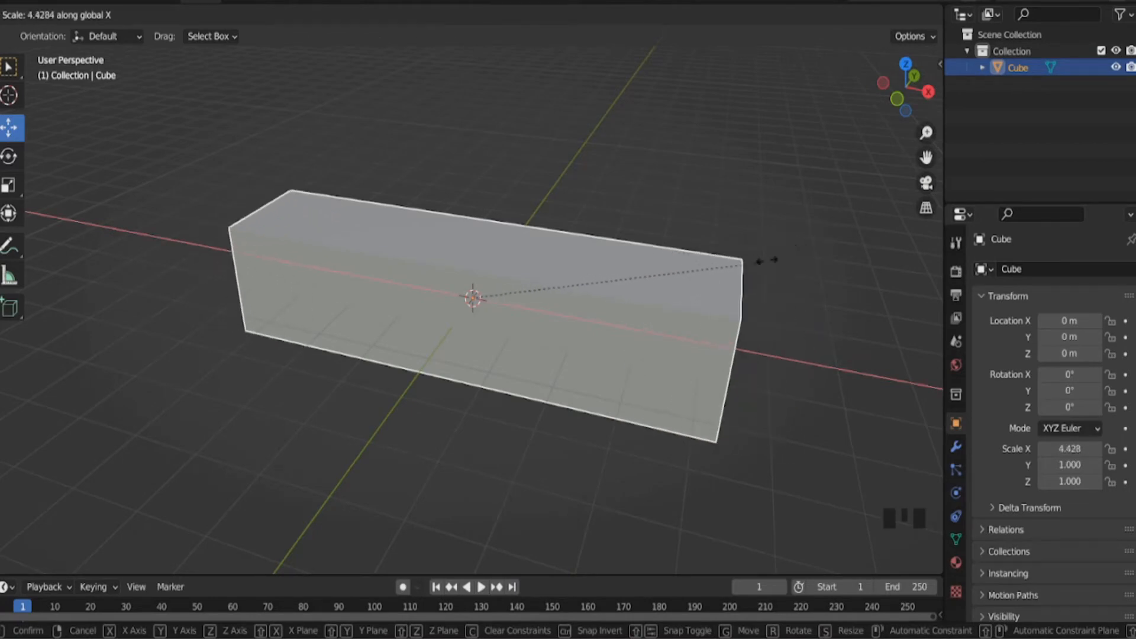
text(2)
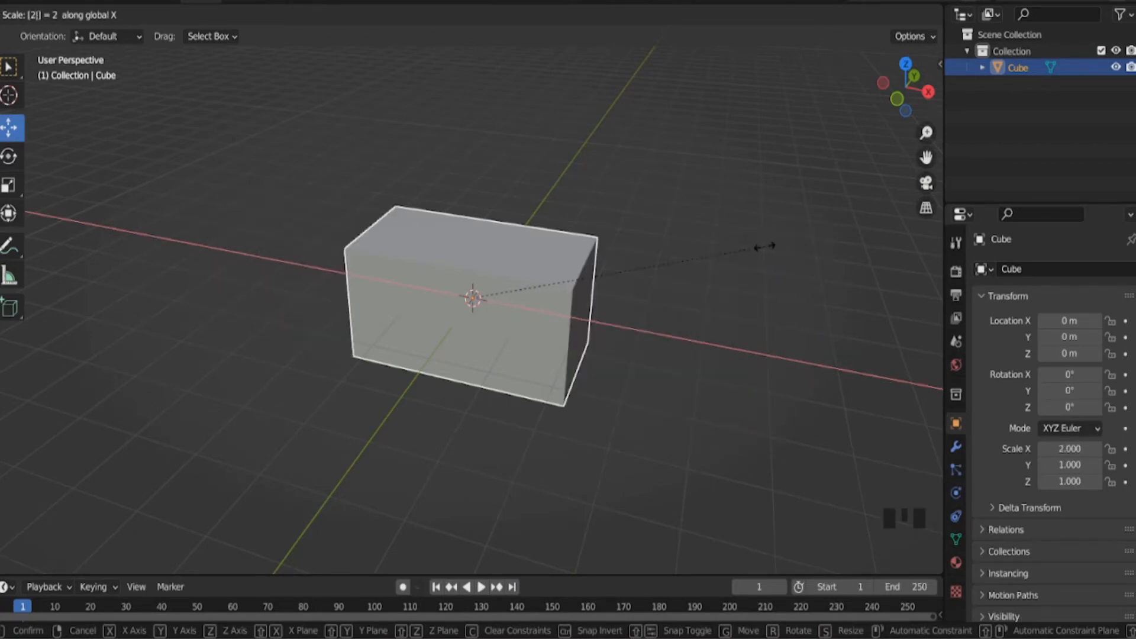
key(Return)
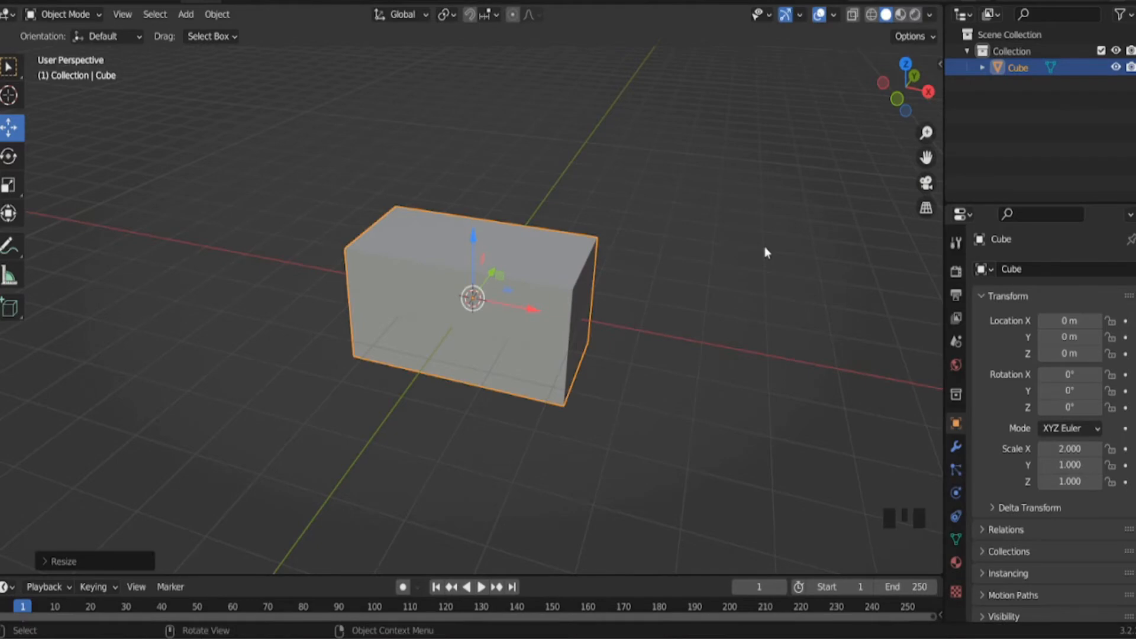
Step: Compare the stretched block's proportions in the front and right orthographic views
key(KP_1)
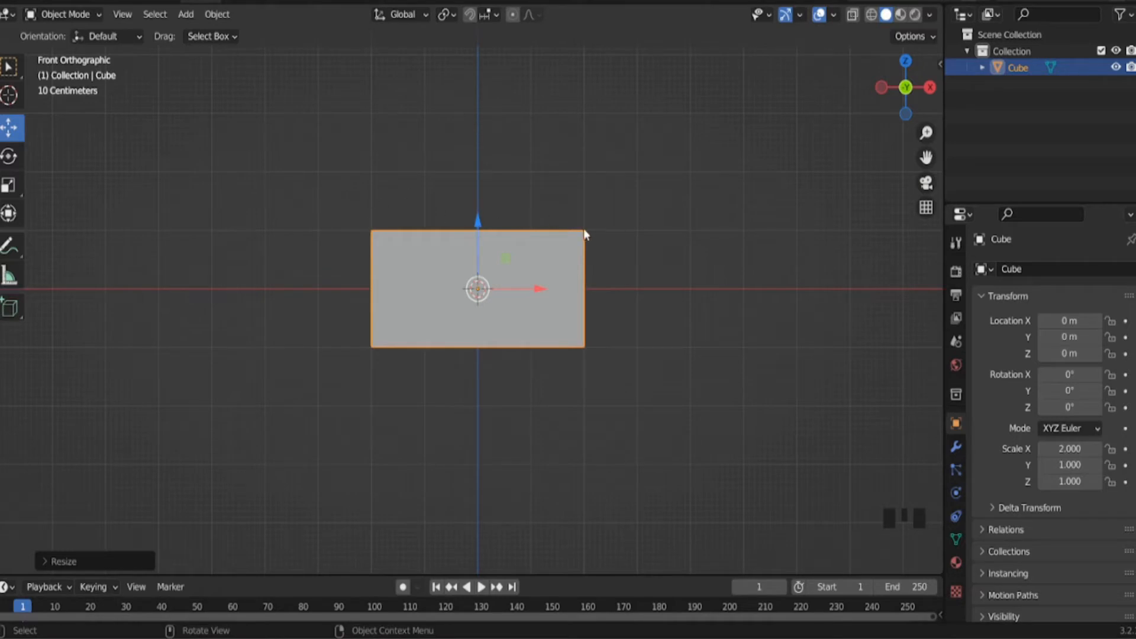
middle_drag(600, 214, 541, 216)
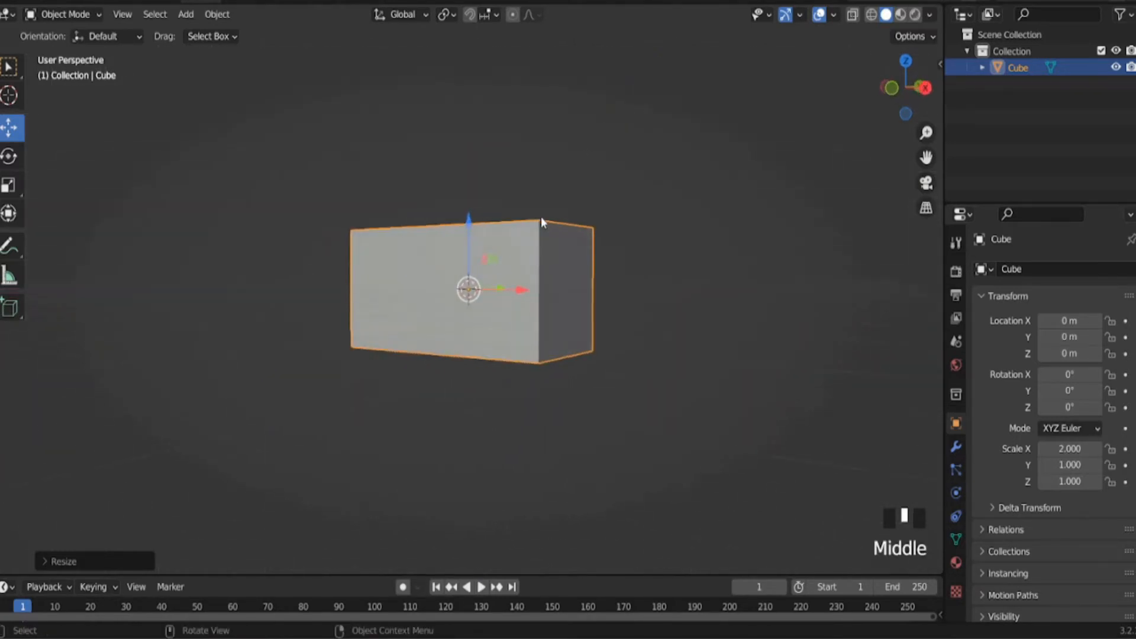
key(KP_3)
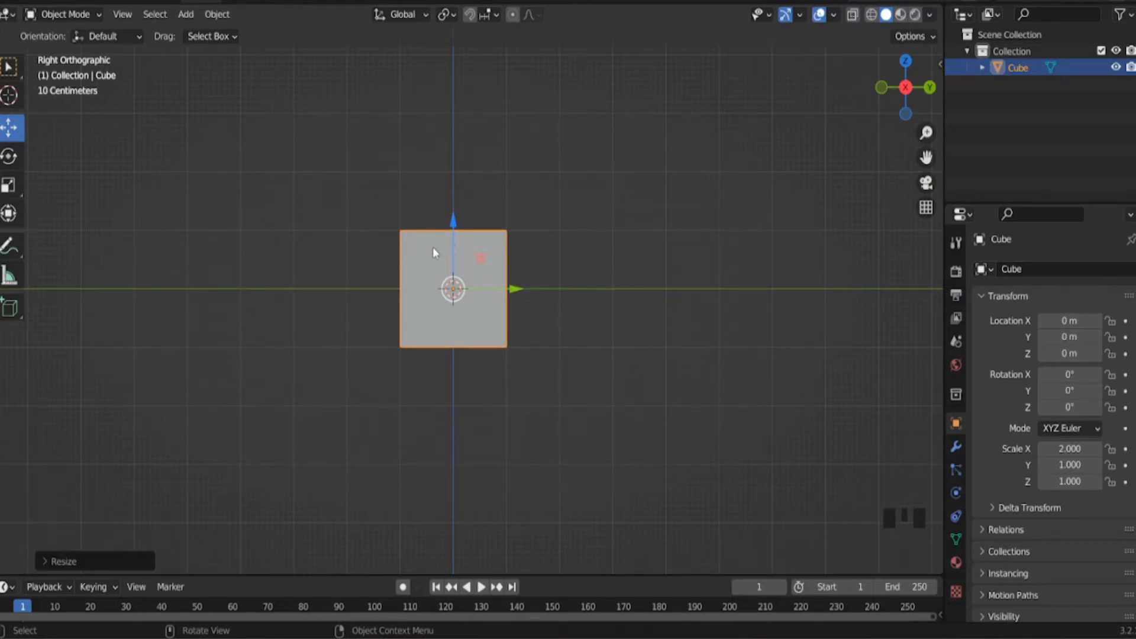
middle_drag(429, 247, 551, 262)
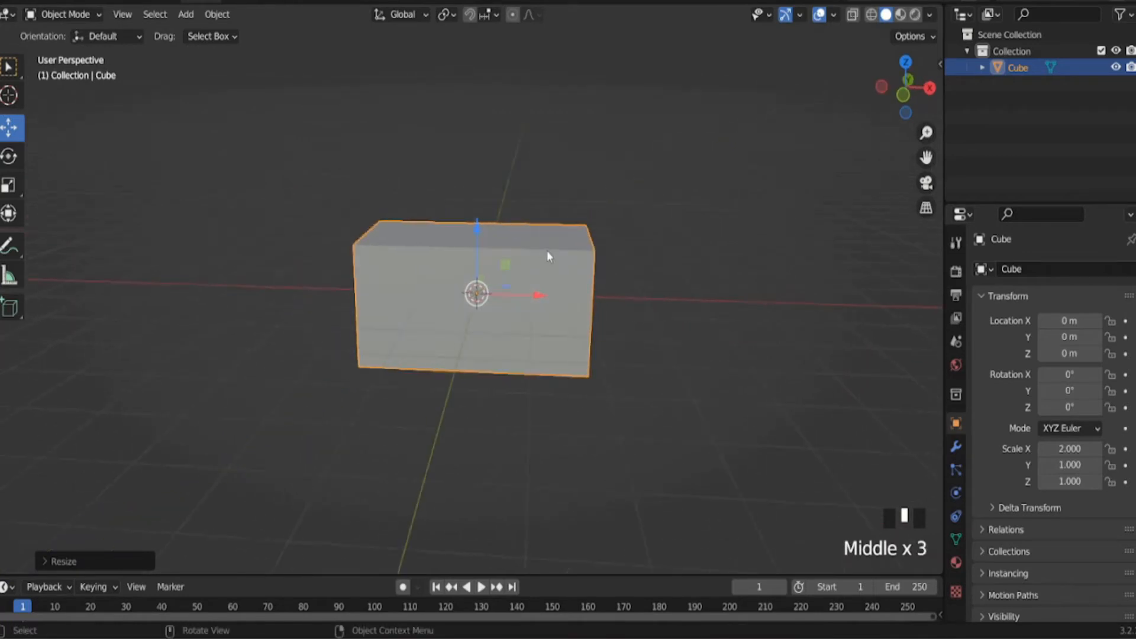
key(KP_1)
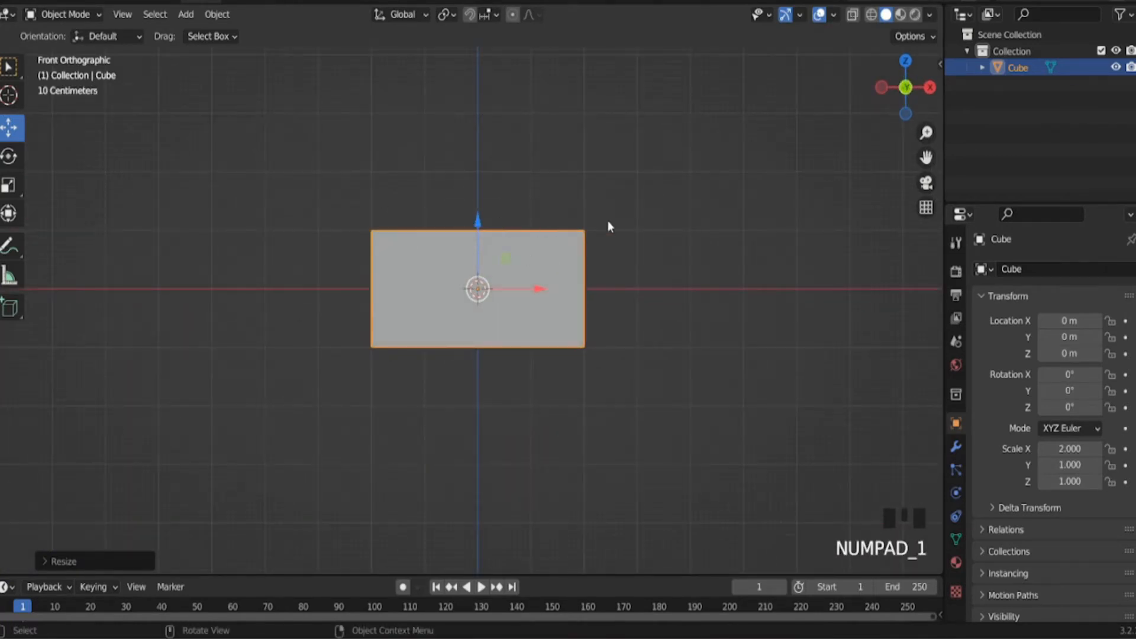
key(KP_3)
key(KP_1)
Step: Scale the block by a factor of 3 along the Z axis and check it in the front and right orthographic views
middle_drag(520, 211, 503, 234)
scroll(500, 241, down, 2)
key(s)
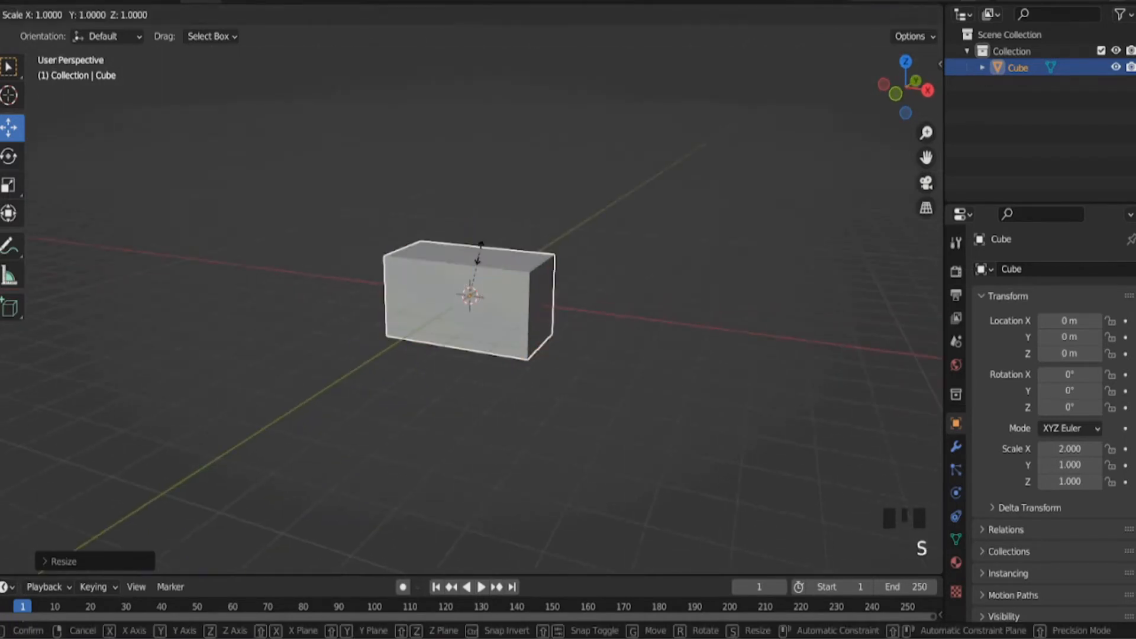
key(z)
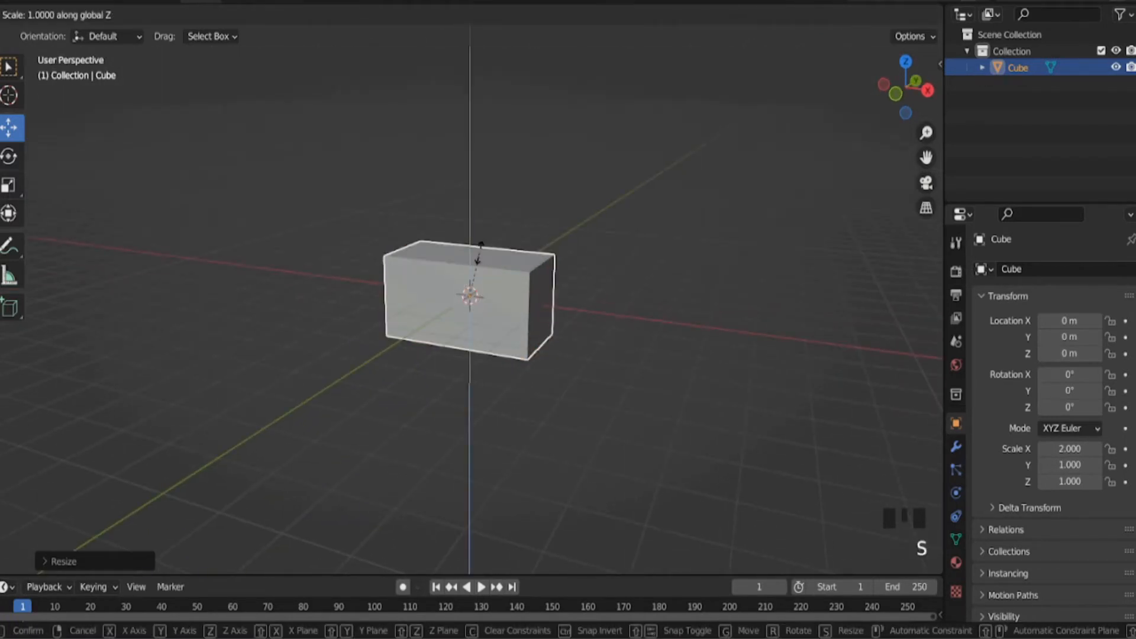
key(3)
key(Return)
key(KP_1)
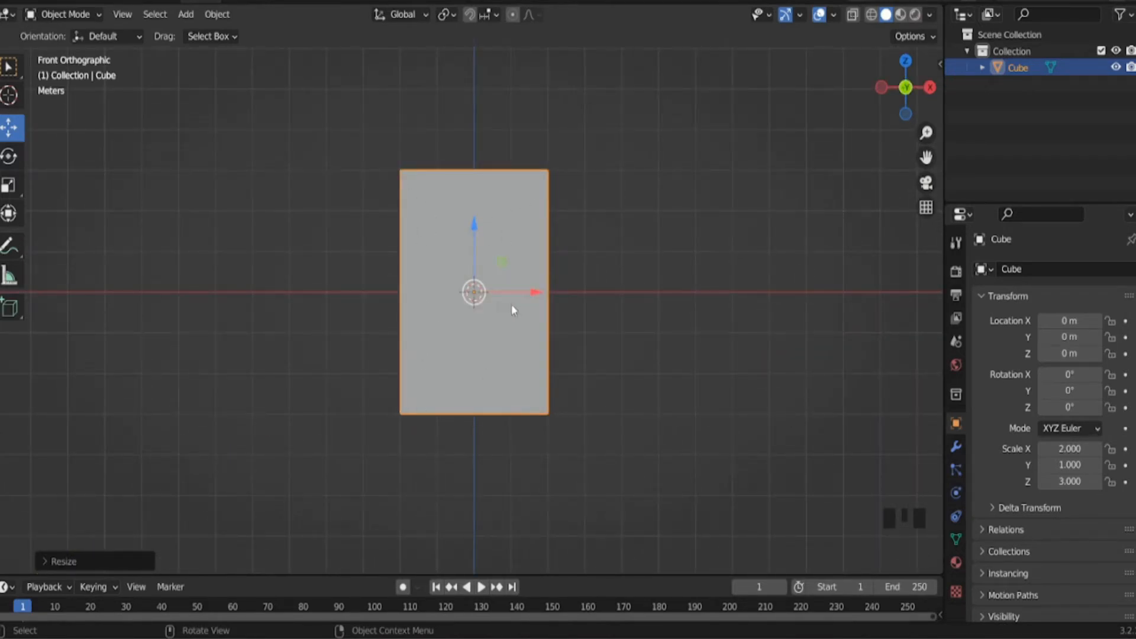
key(KP_3)
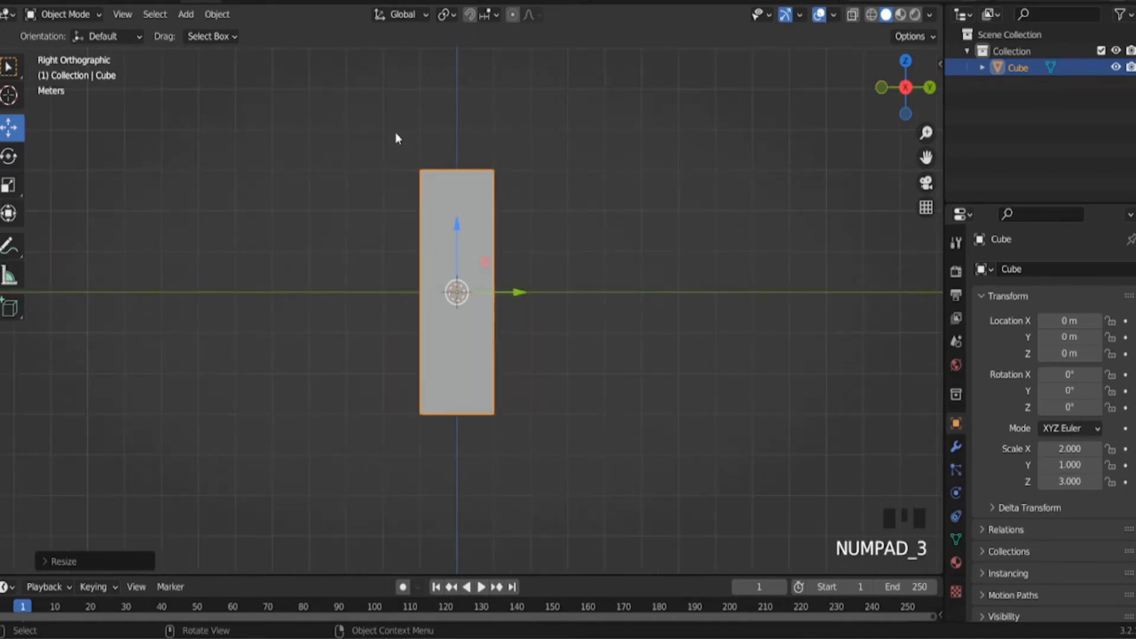
Step: Thin the block along the Y axis to a scale of about 0.337, forming an upright slab
middle_drag(378, 232, 565, 228)
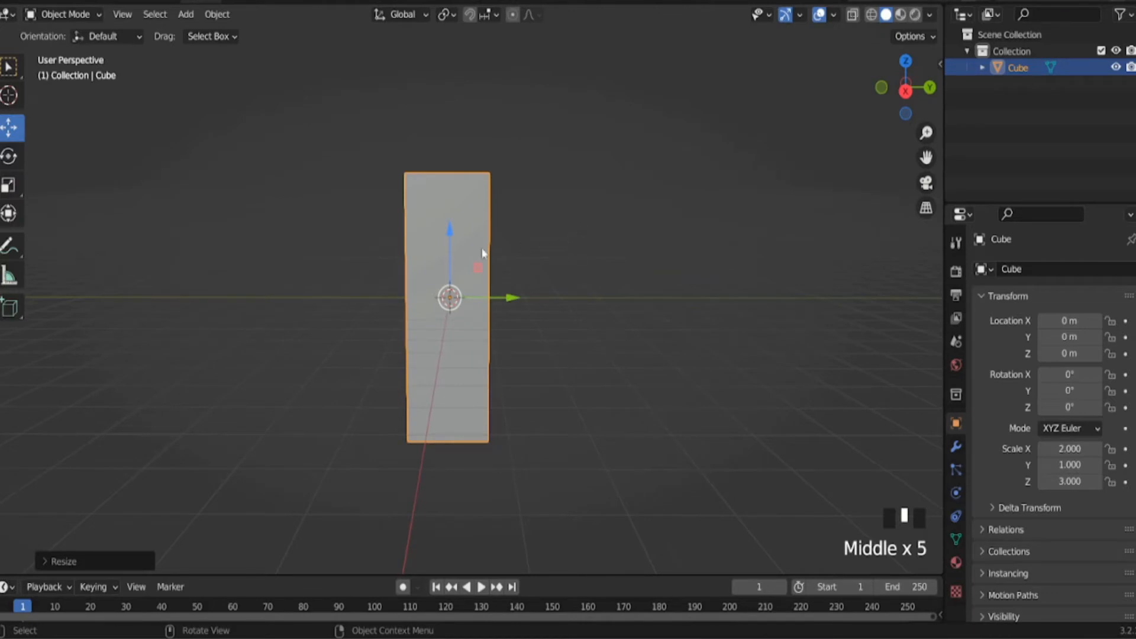
middle_drag(482, 254, 567, 254)
key(s)
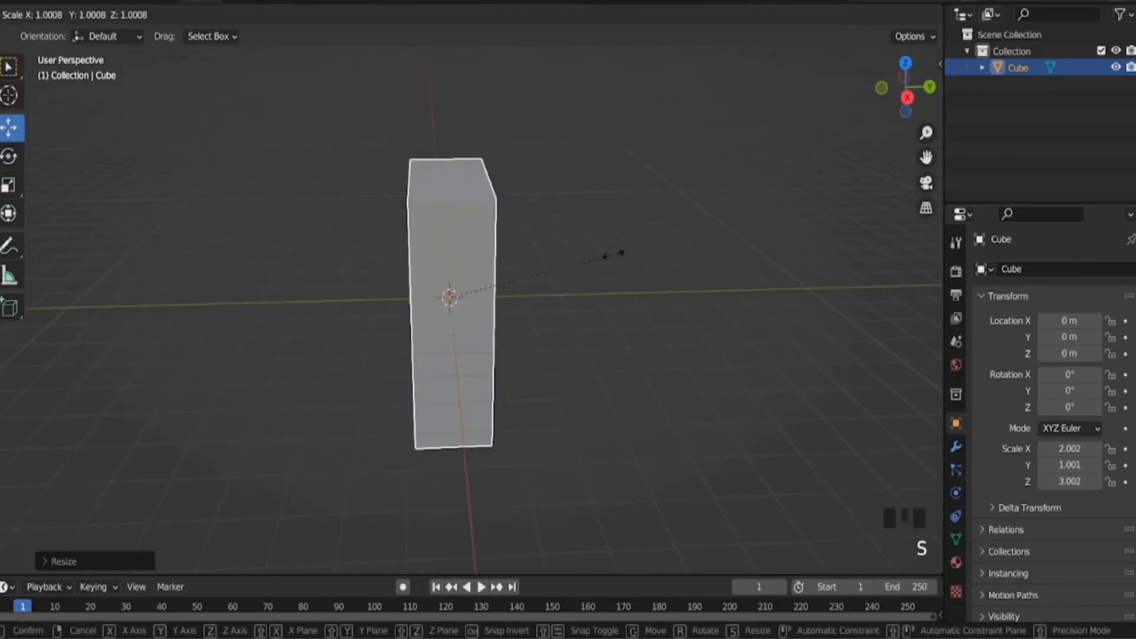
key(y)
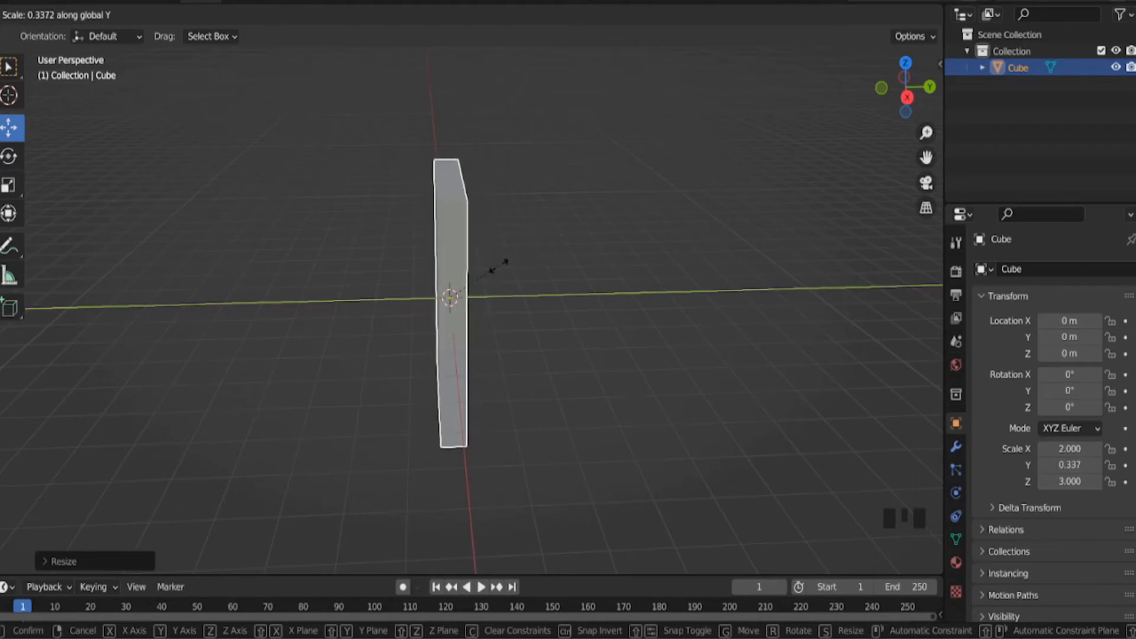
click(389, 328)
middle_drag(388, 327, 442, 341)
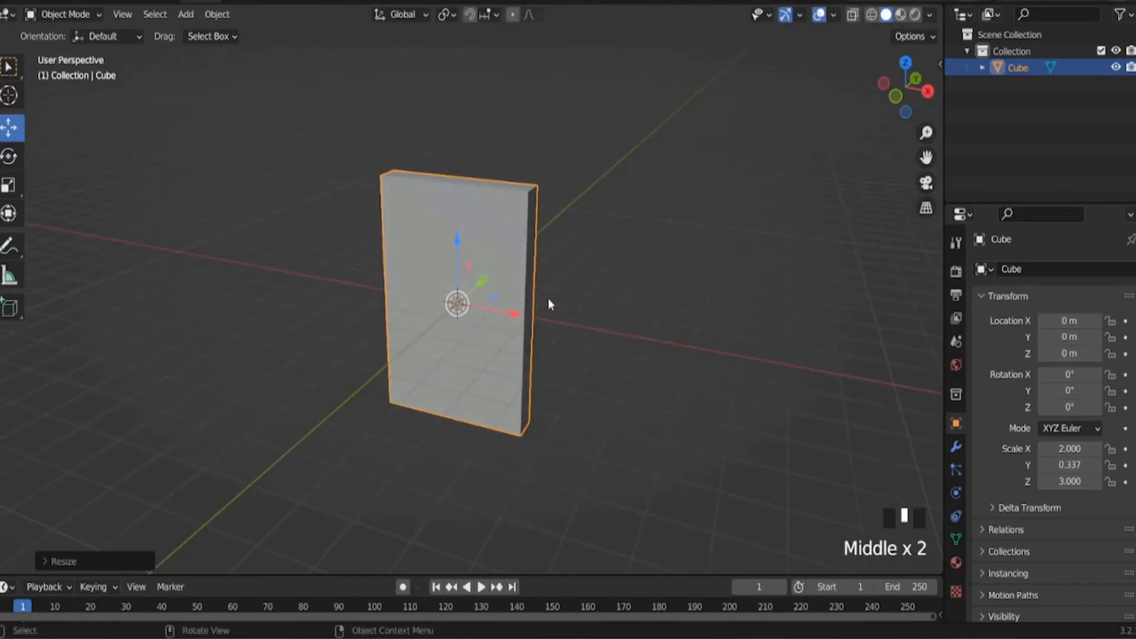
Step: Try rotating the slab freely without an axis constraint, and undo the rotation
key(r)
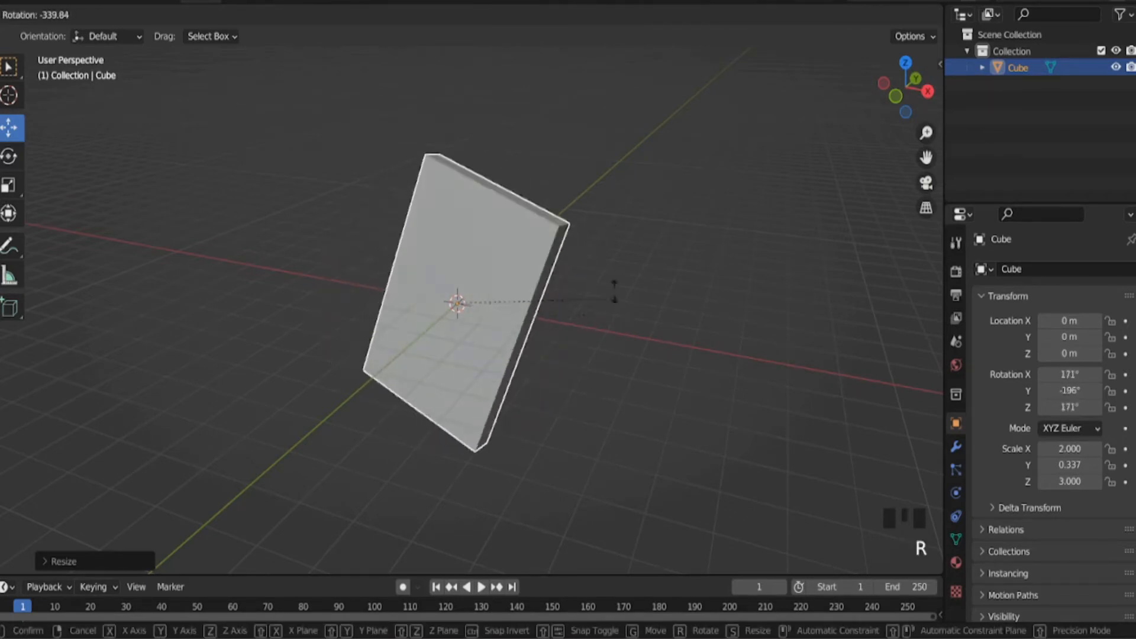
click(347, 196)
middle_drag(347, 195, 687, 300)
key(ctrl+z)
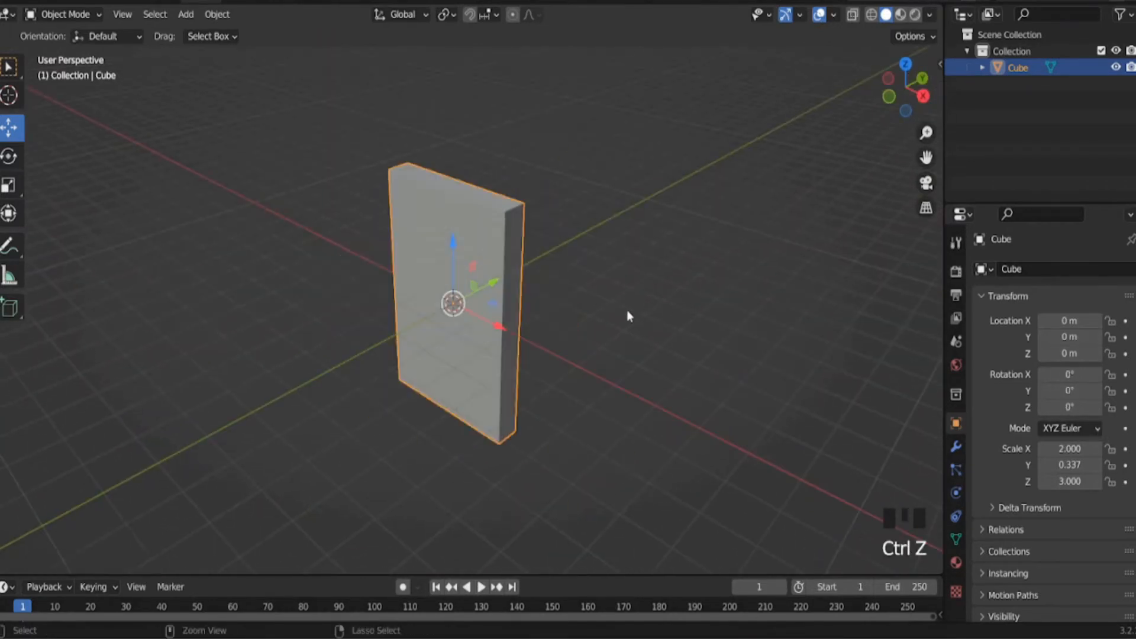
Step: Try rotating the slab around the Z axis and cancel the rotation
middle_drag(577, 298, 595, 269)
key(r)
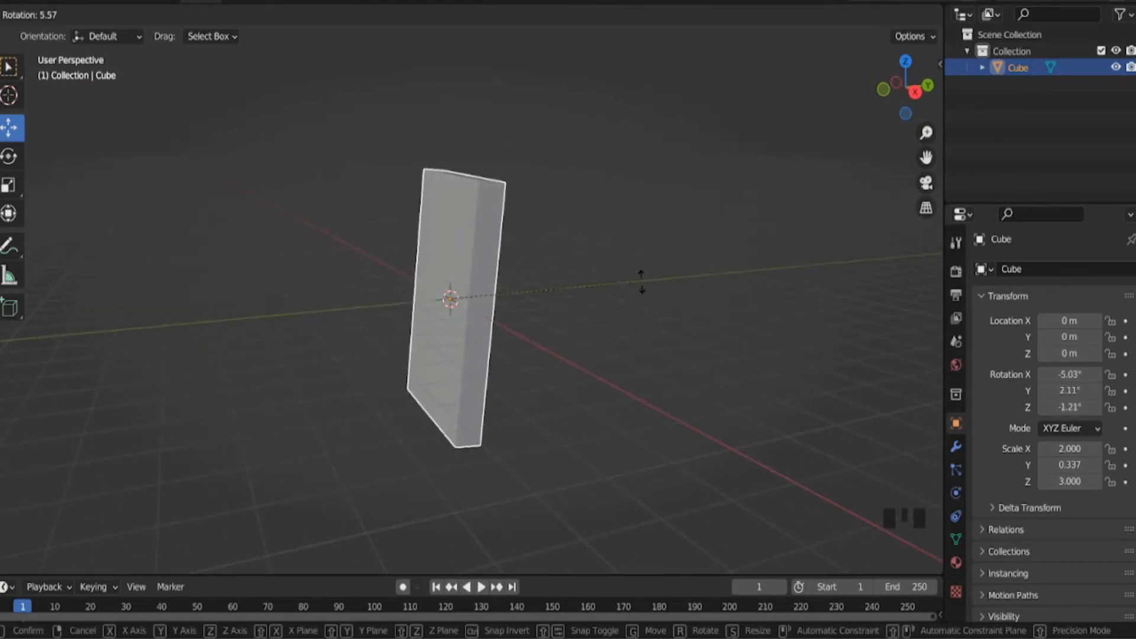
key(z)
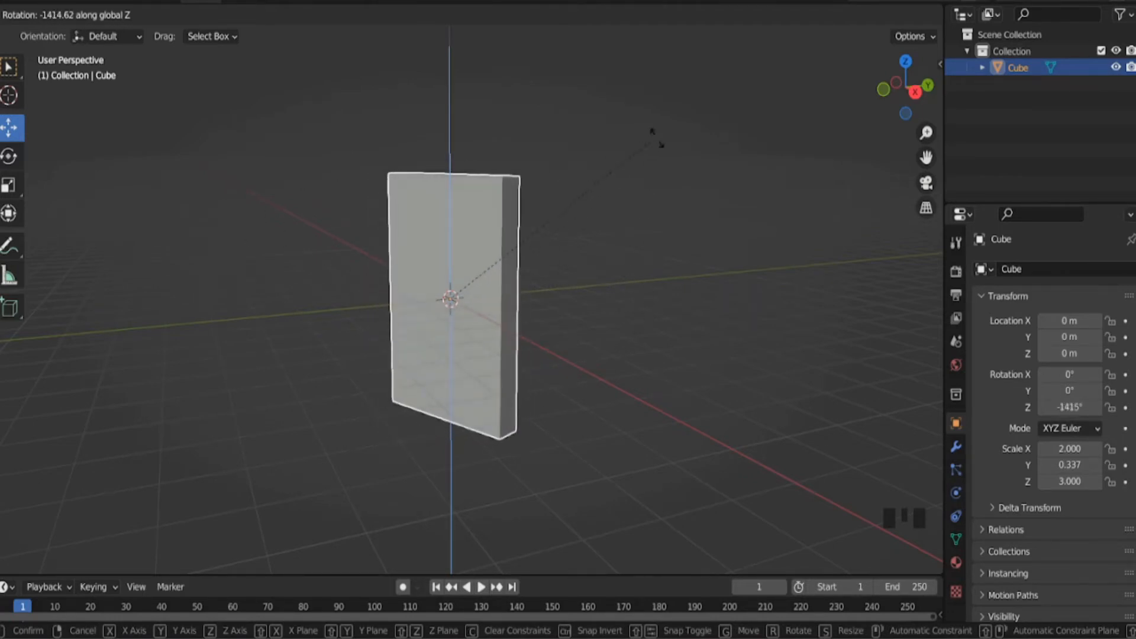
key(Escape)
Step: Rotate the slab 45° around the X axis and inspect its tilt
key(r)
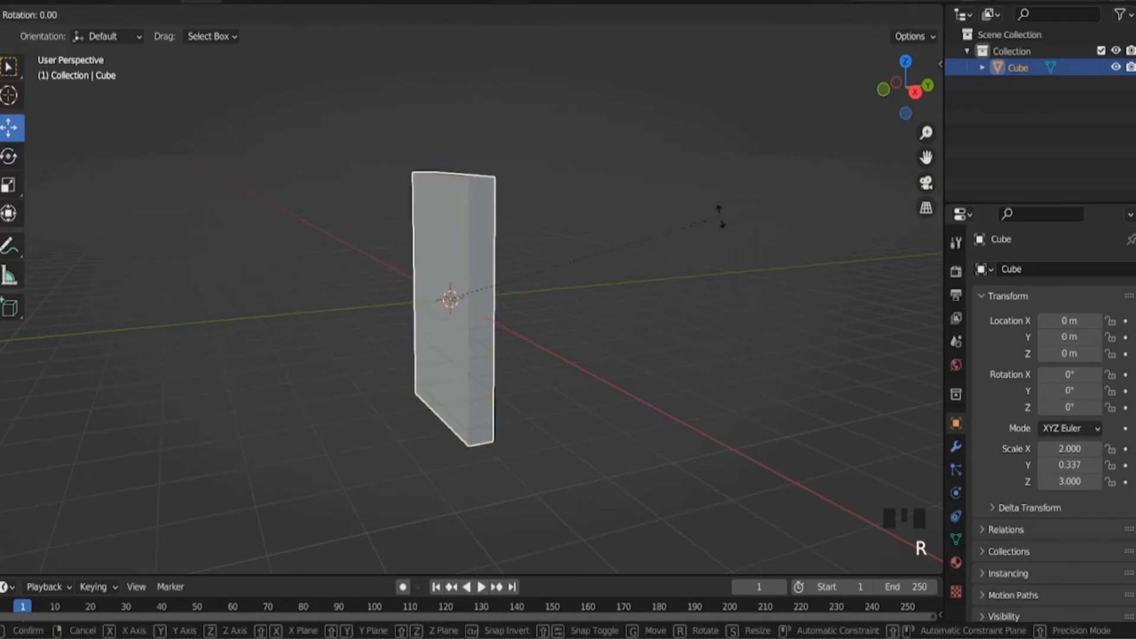
key(x)
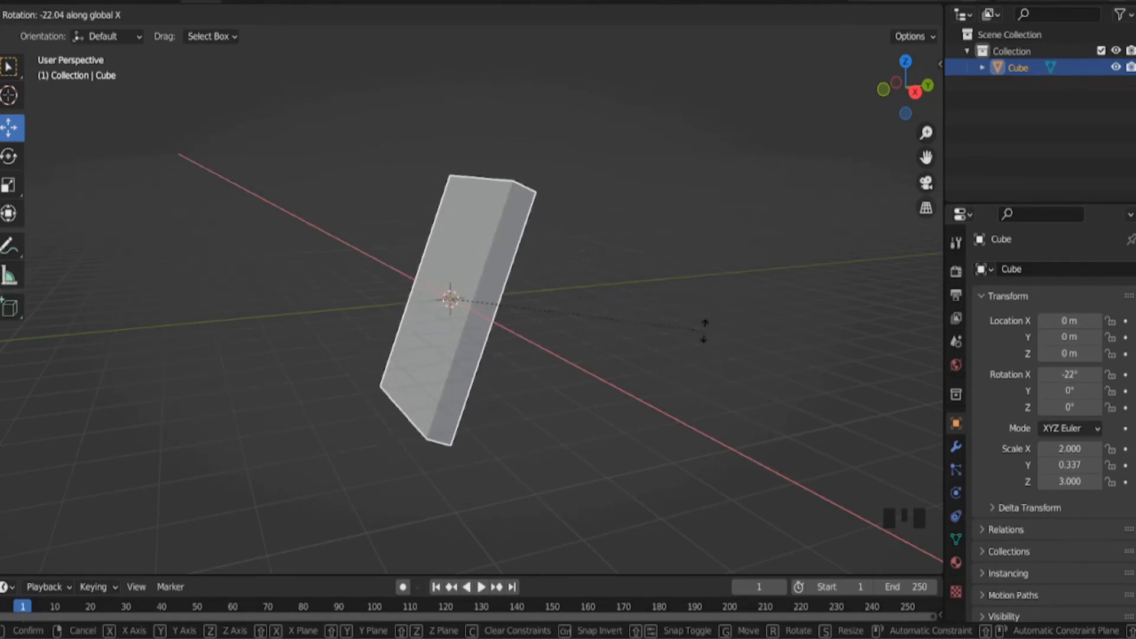
text(45)
key(Return)
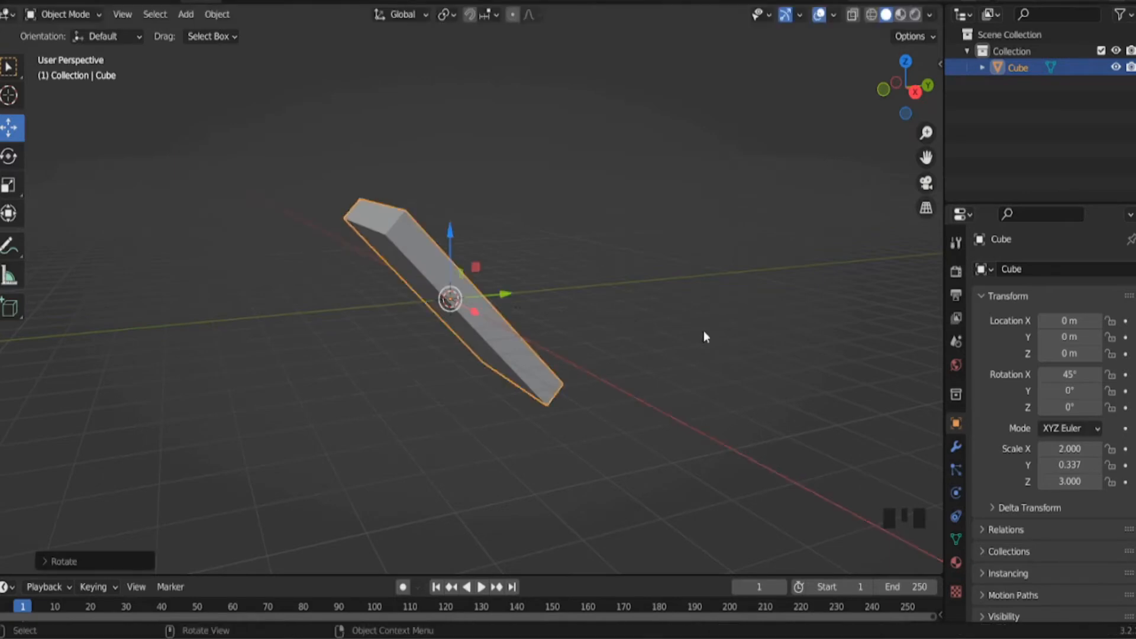
middle_drag(703, 270, 584, 275)
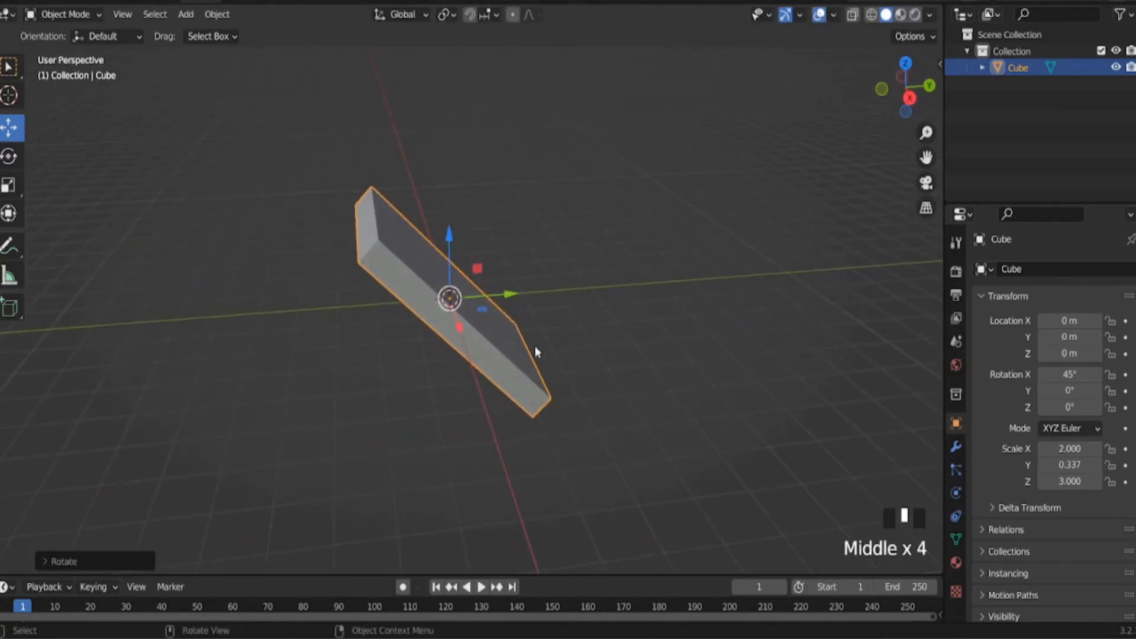
Step: Rotate the tilted slab a further 90° around the X axis and view it from another angle
key(r)
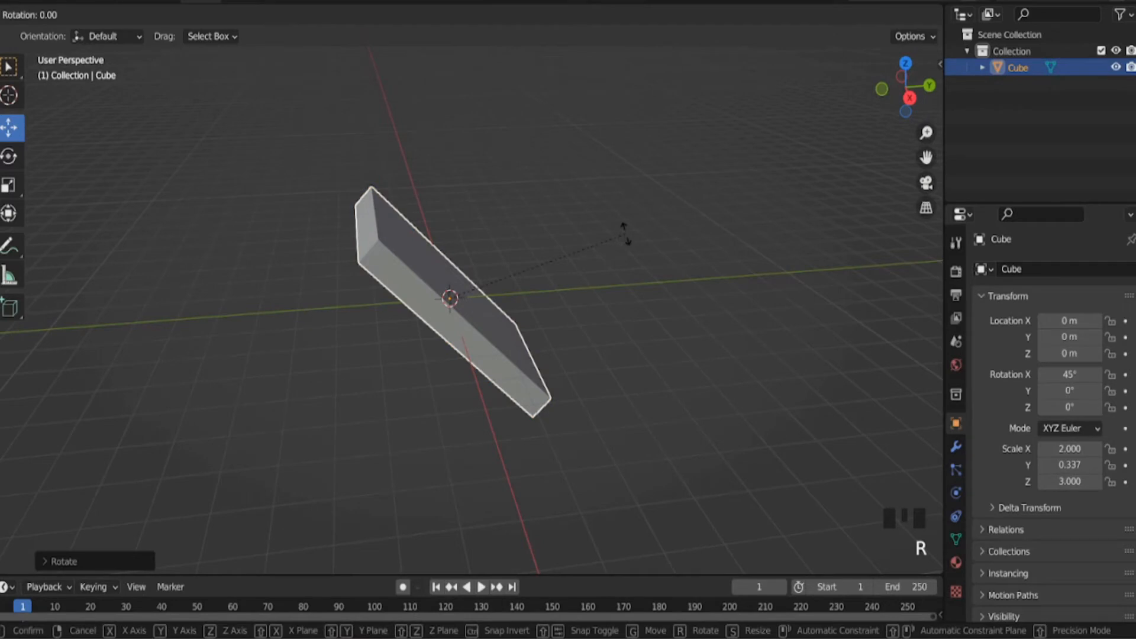
text(x)
text(90)
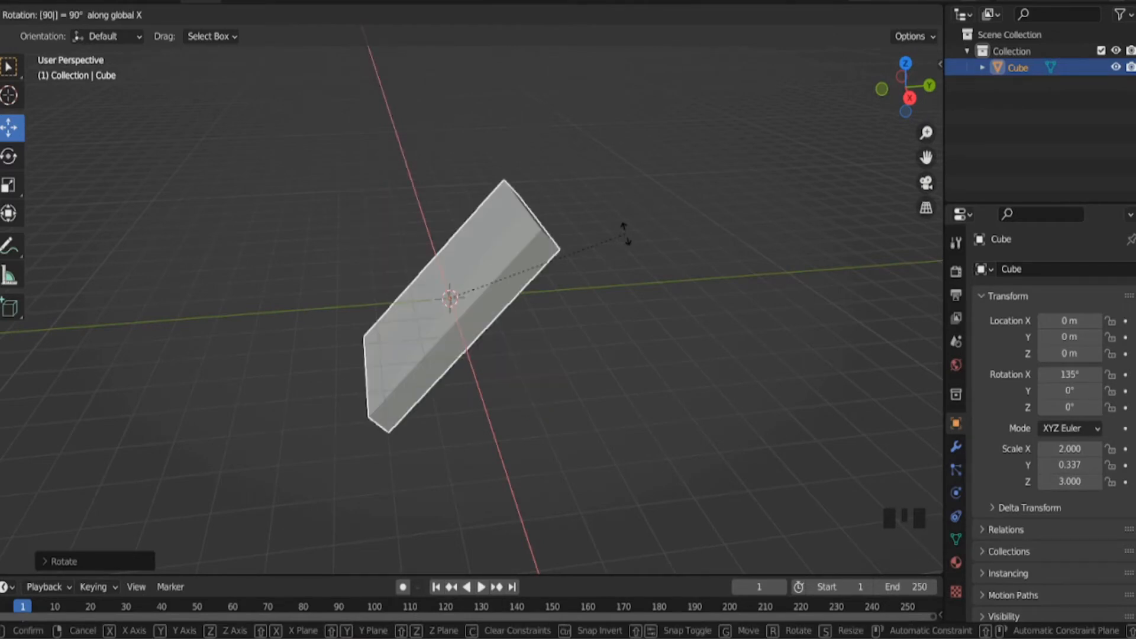
key(Return)
middle_drag(449, 243, 591, 276)
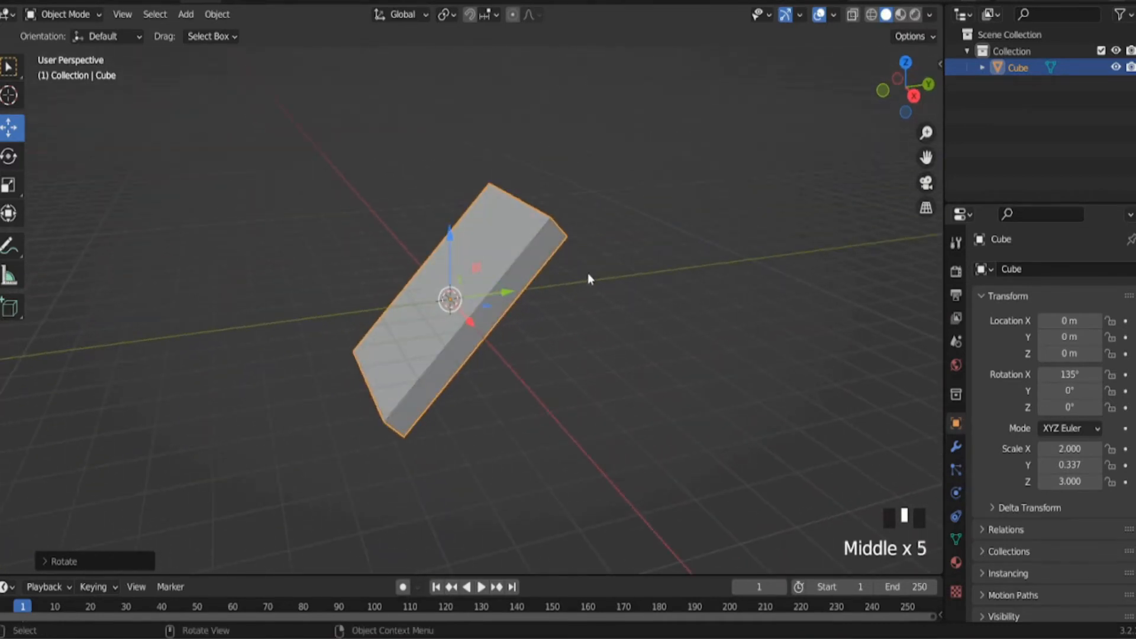
Step: Undo both X-axis rotations of the slab and try rotating it around the Y axis
key(ctrl+z)
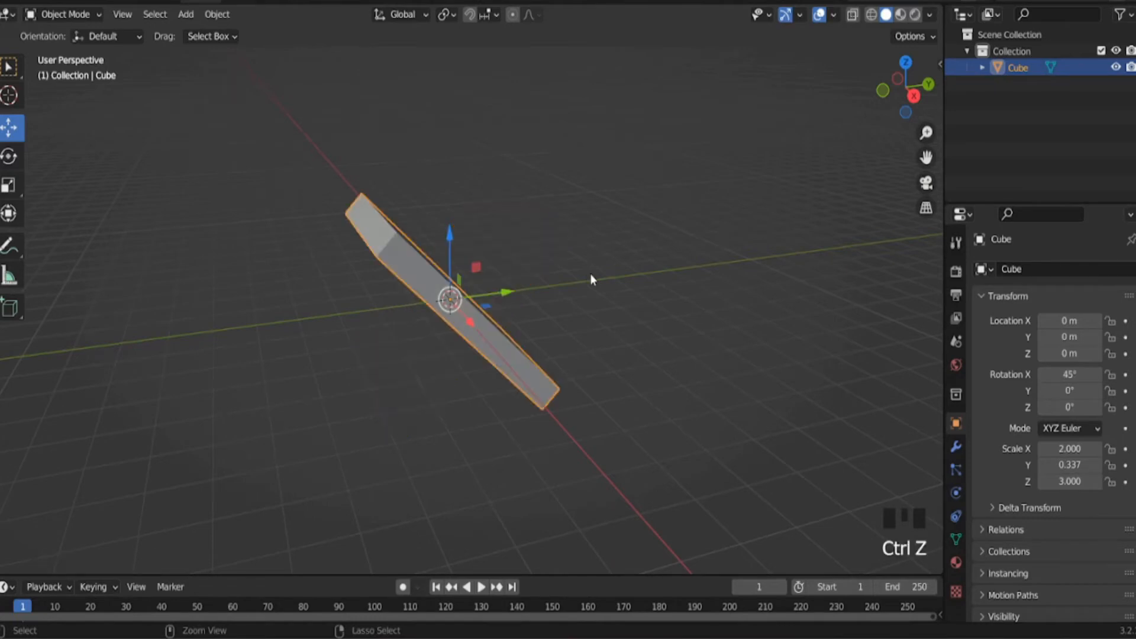
key(ctrl+z)
middle_drag(530, 253, 621, 245)
key(r)
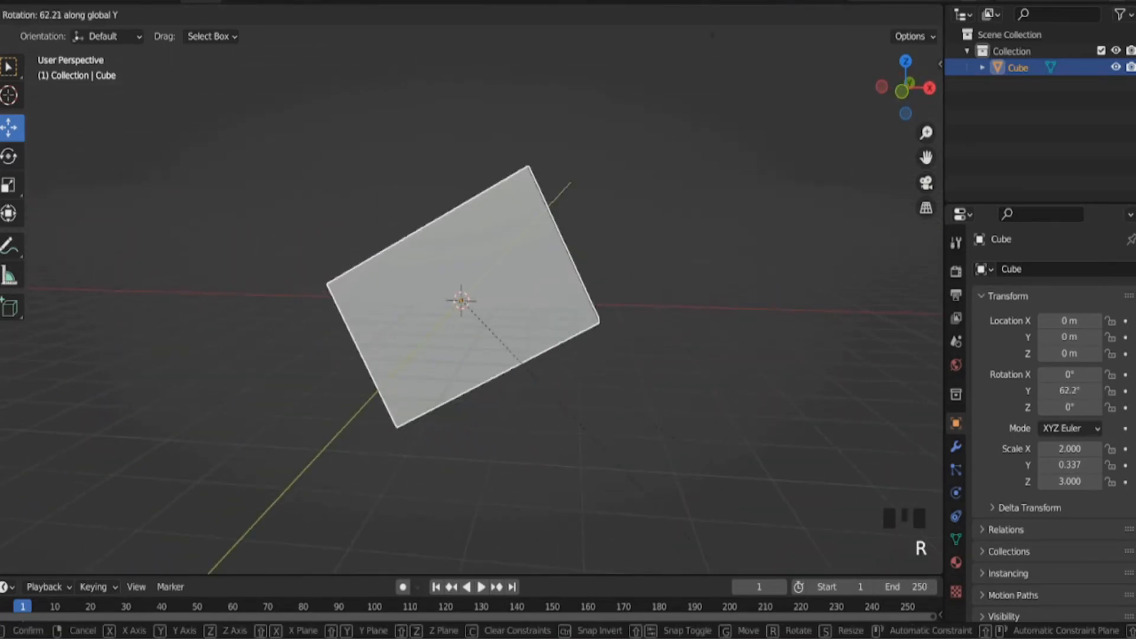
right_click(673, 256)
middle_drag(672, 256, 606, 310)
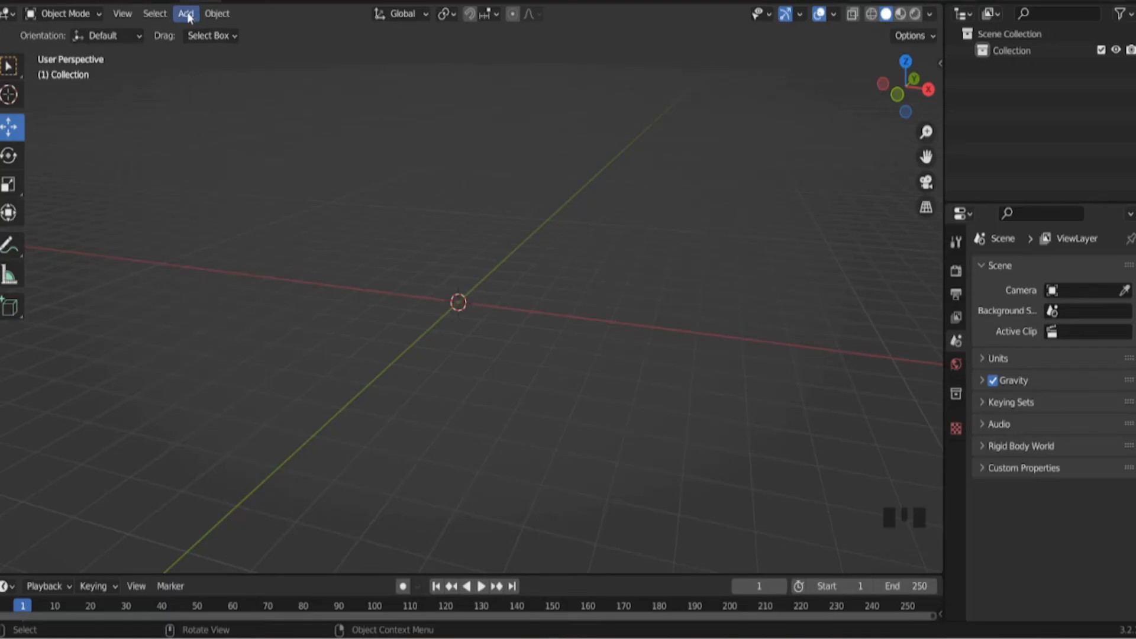
Step: Add a cube mesh to the empty scene at the world origin and view it from several angles
click(185, 15)
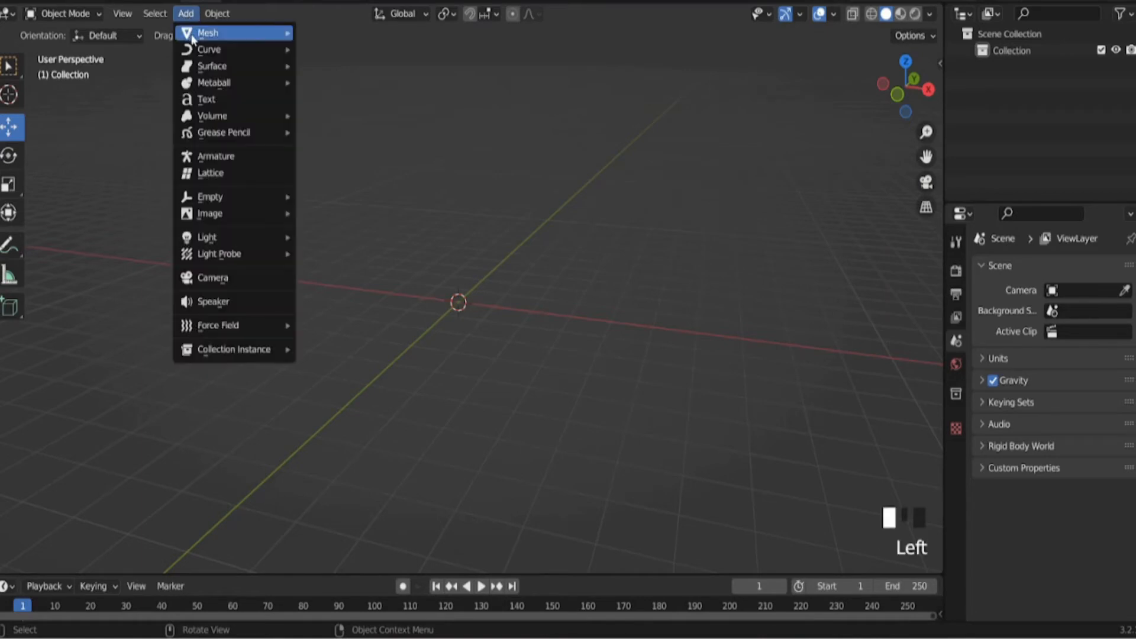
mouse_move(192, 39)
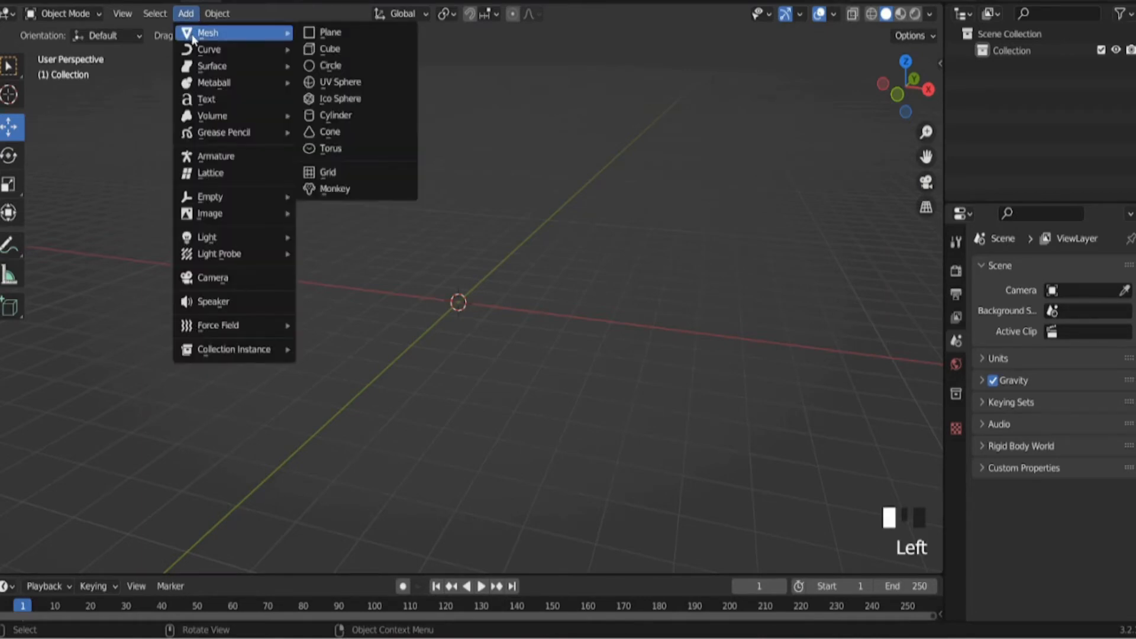
click(351, 49)
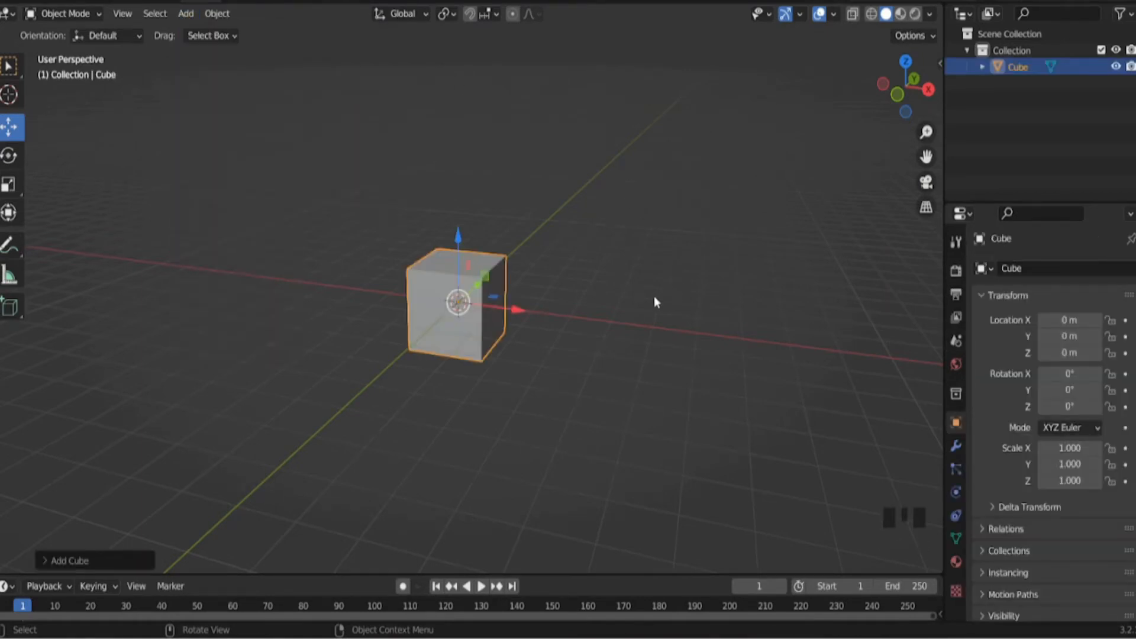
scroll(630, 302, down, 2)
middle_drag(629, 301, 554, 275)
middle_drag(261, 109, 302, 152)
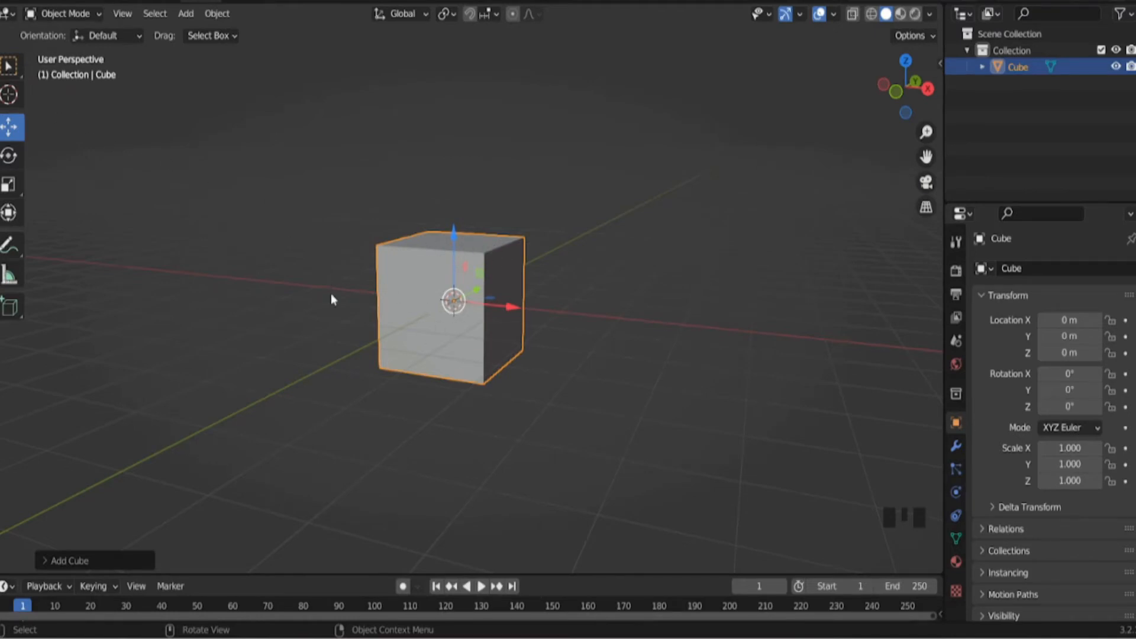
middle_drag(331, 295, 439, 298)
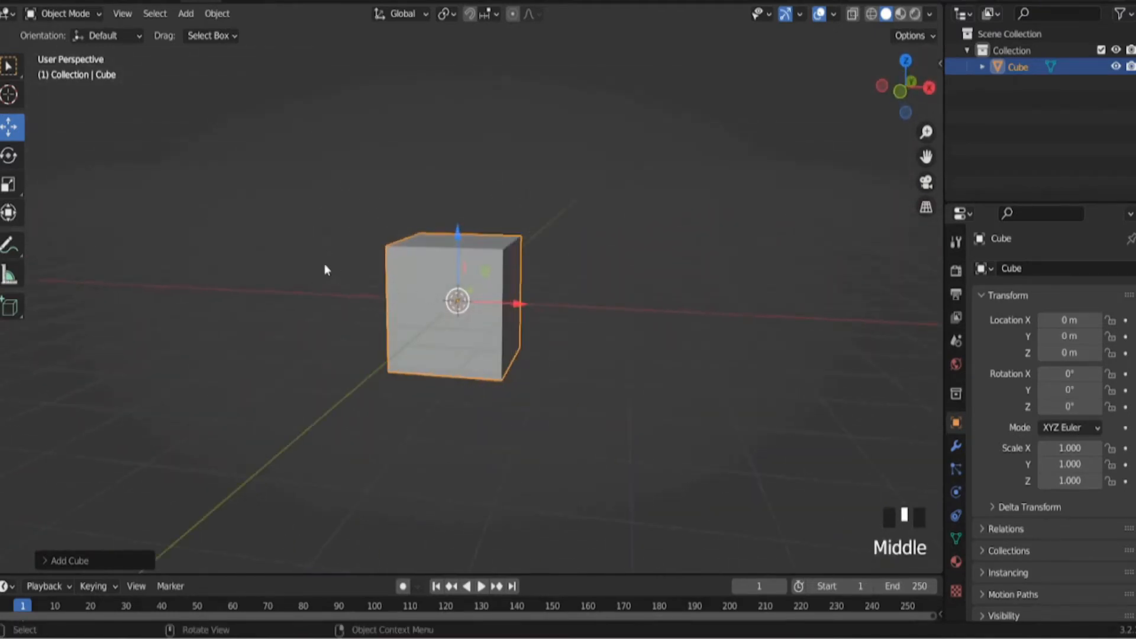
middle_drag(324, 265, 173, 173)
Step: Place the 3D cursor above and behind the cube, add a UV sphere there, and move the cursor to another spot
click(9, 94)
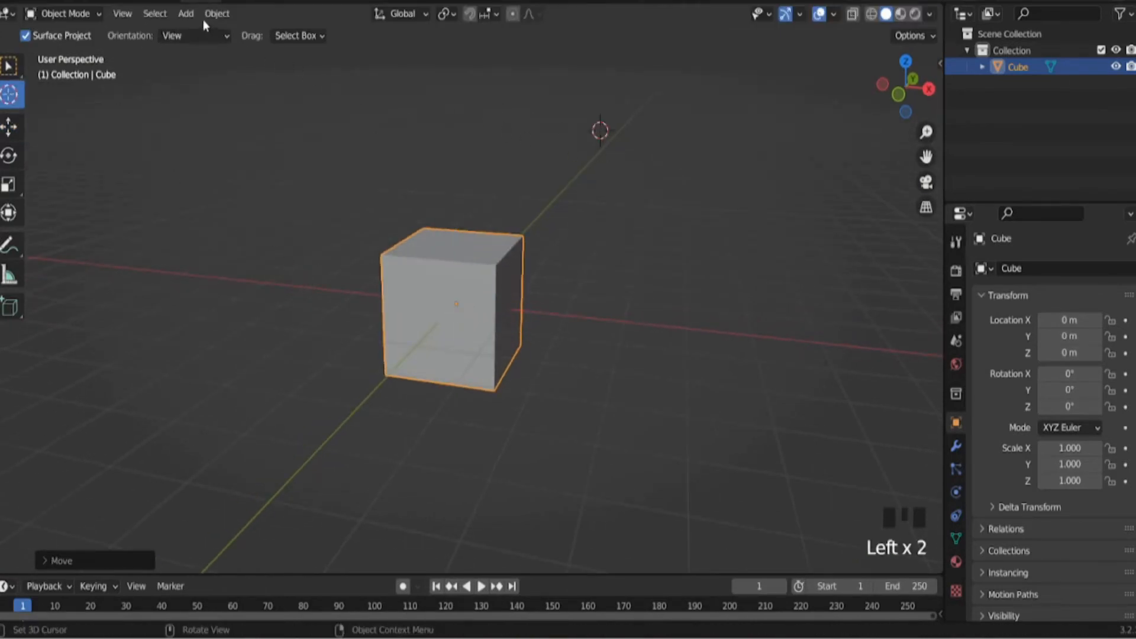
click(185, 13)
mouse_move(237, 33)
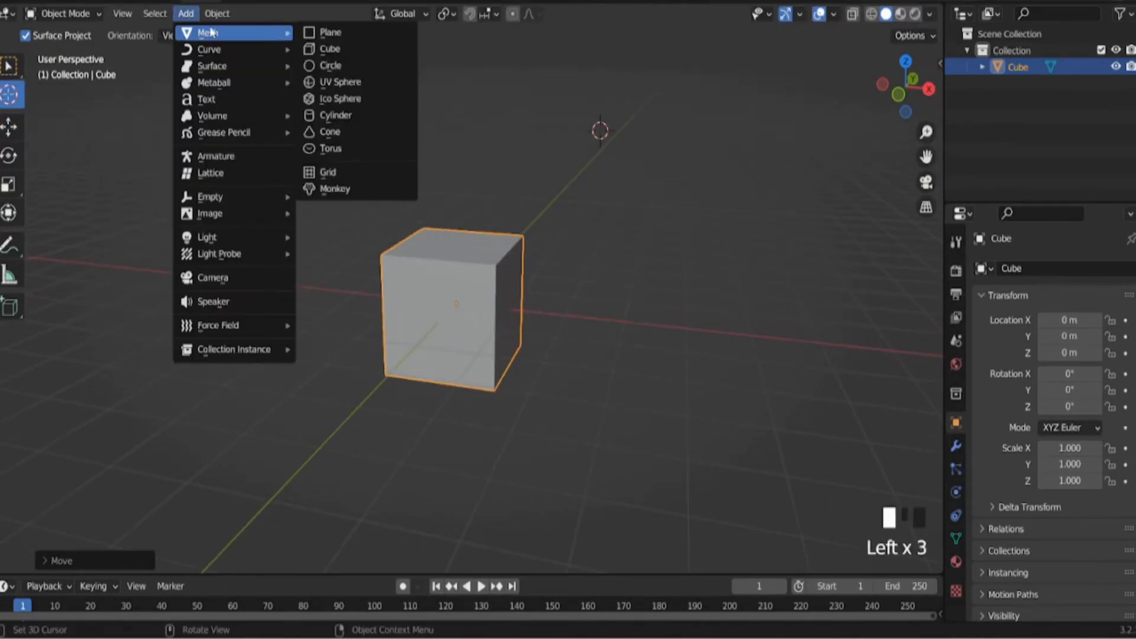
click(335, 83)
mouse_move(506, 185)
middle_down()
mouse_move(428, 174)
mouse_move(445, 205)
mouse_move(562, 197)
mouse_move(474, 175)
mouse_move(499, 185)
middle_up()
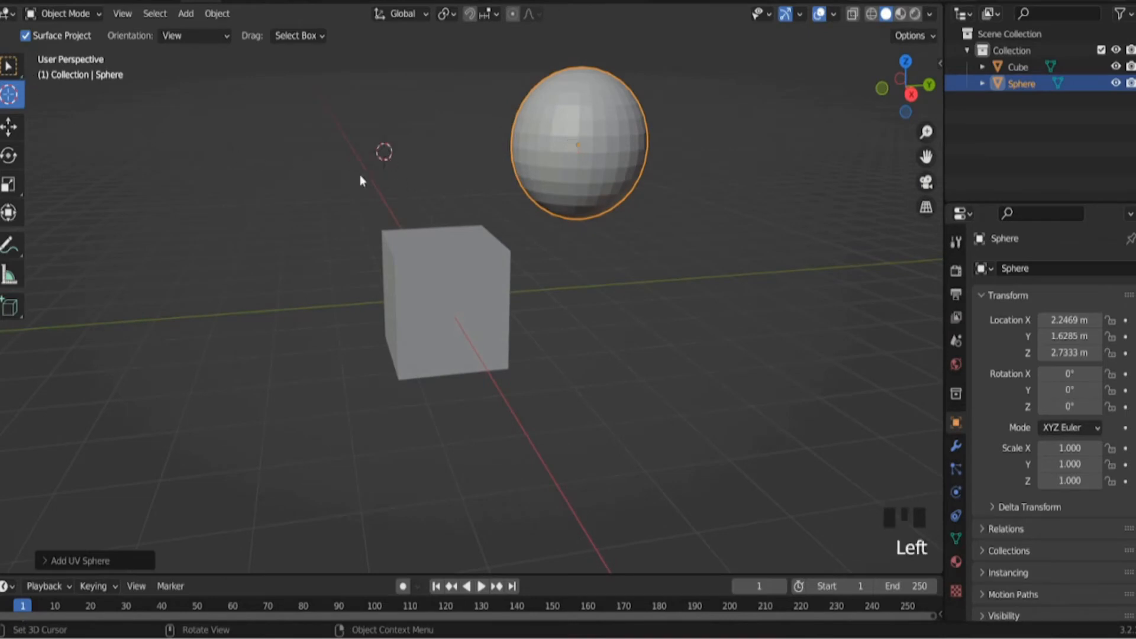
middle_drag(360, 180, 452, 121)
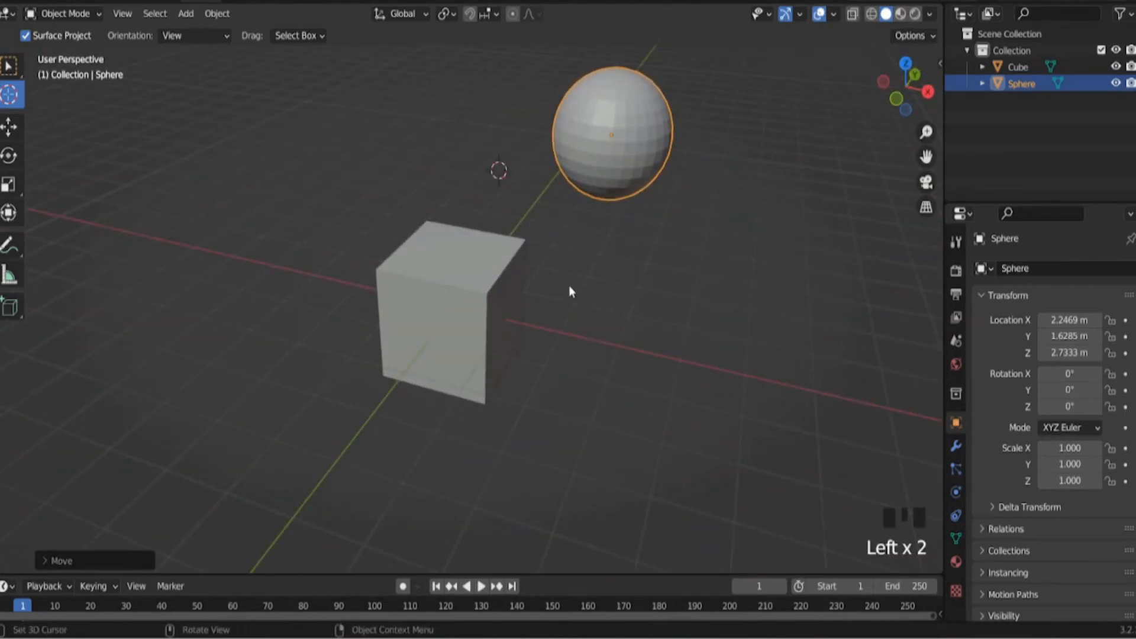
middle_drag(570, 292, 478, 227)
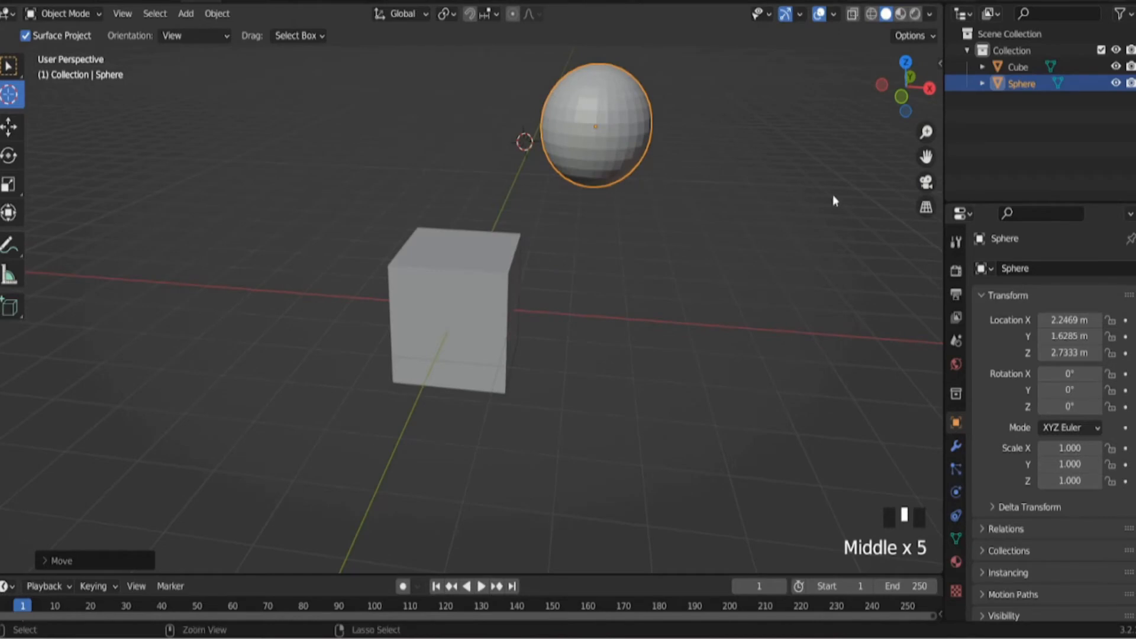
Step: Undo adding the UV sphere and return the 3D cursor to the world origin
key(ctrl+z)
key(ctrl+z)
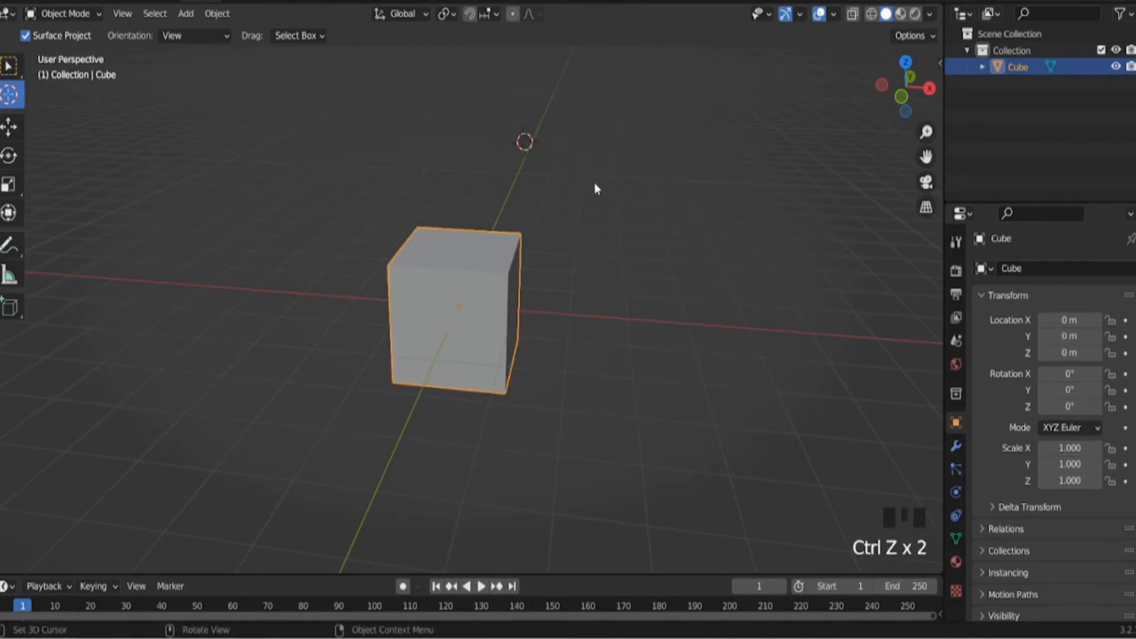
middle_drag(596, 189, 576, 214)
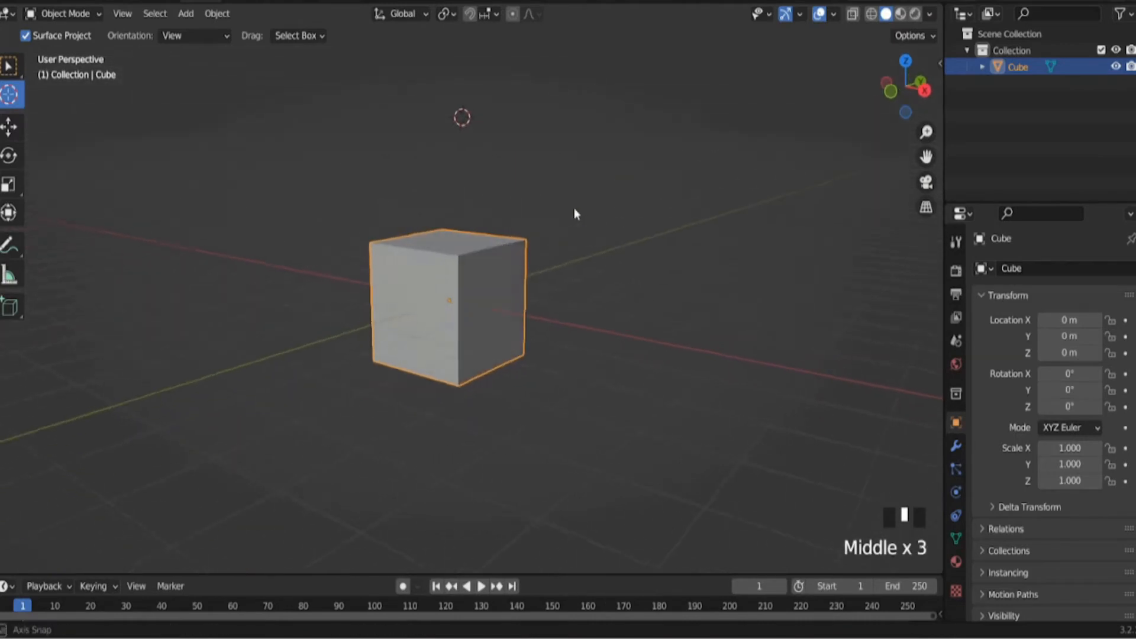
middle_drag(485, 187, 455, 186)
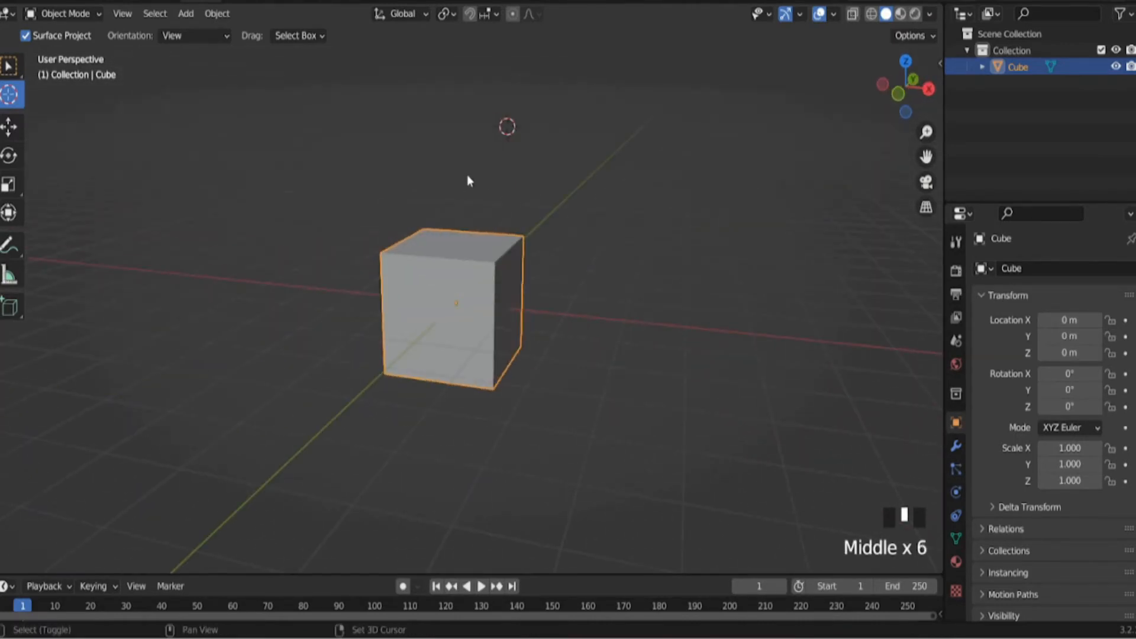
key(shift+c)
scroll(637, 175, down, 6)
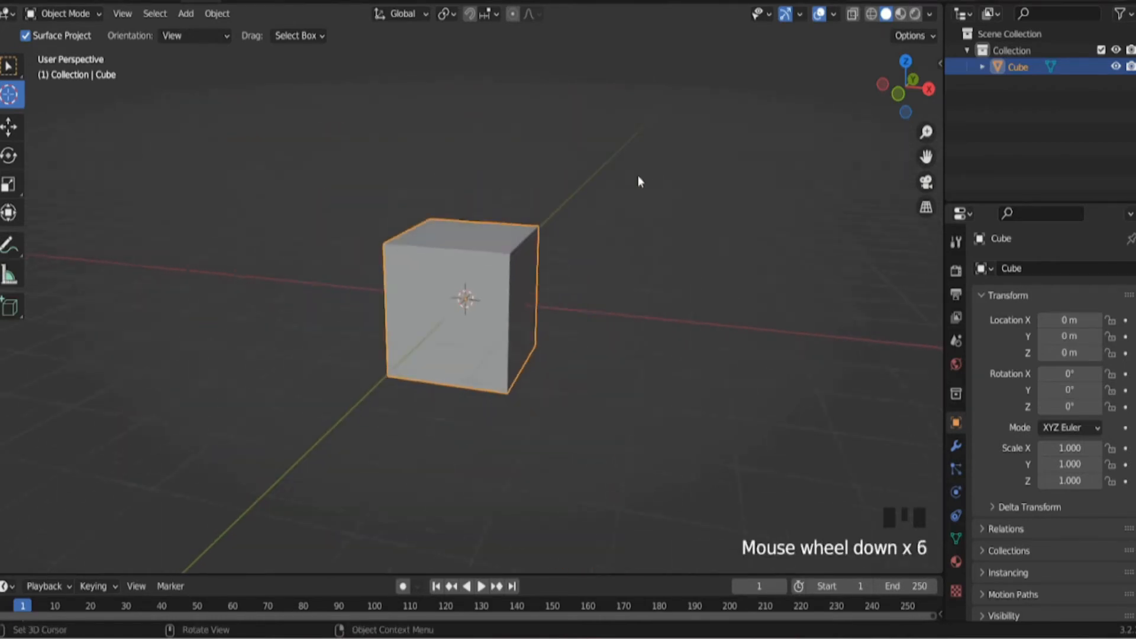
Step: Place the 3D cursor away from the cube once more and reset it to the world origin
middle_drag(637, 175, 523, 161)
middle_drag(392, 136, 338, 132)
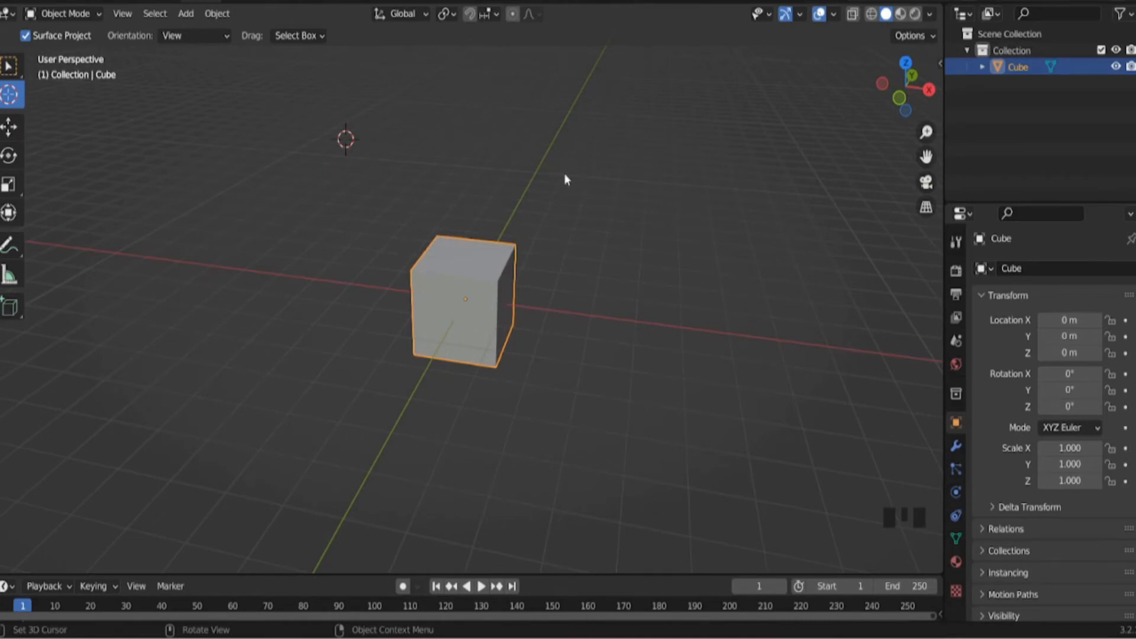
key(shift+c)
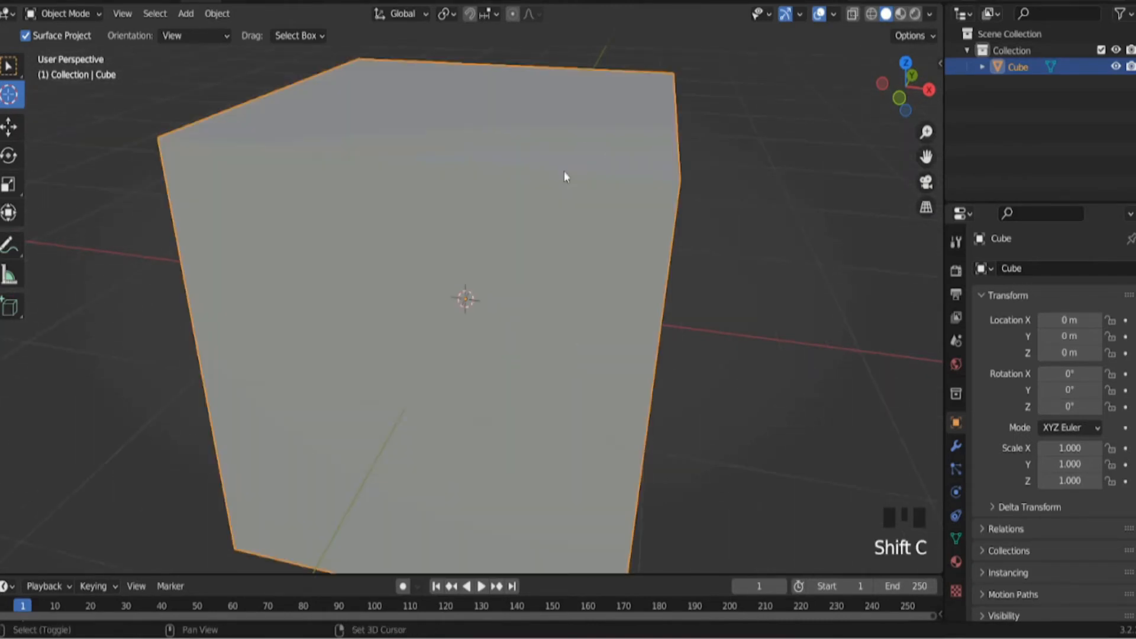
scroll(581, 193, down, 5)
middle_drag(581, 196, 75, 157)
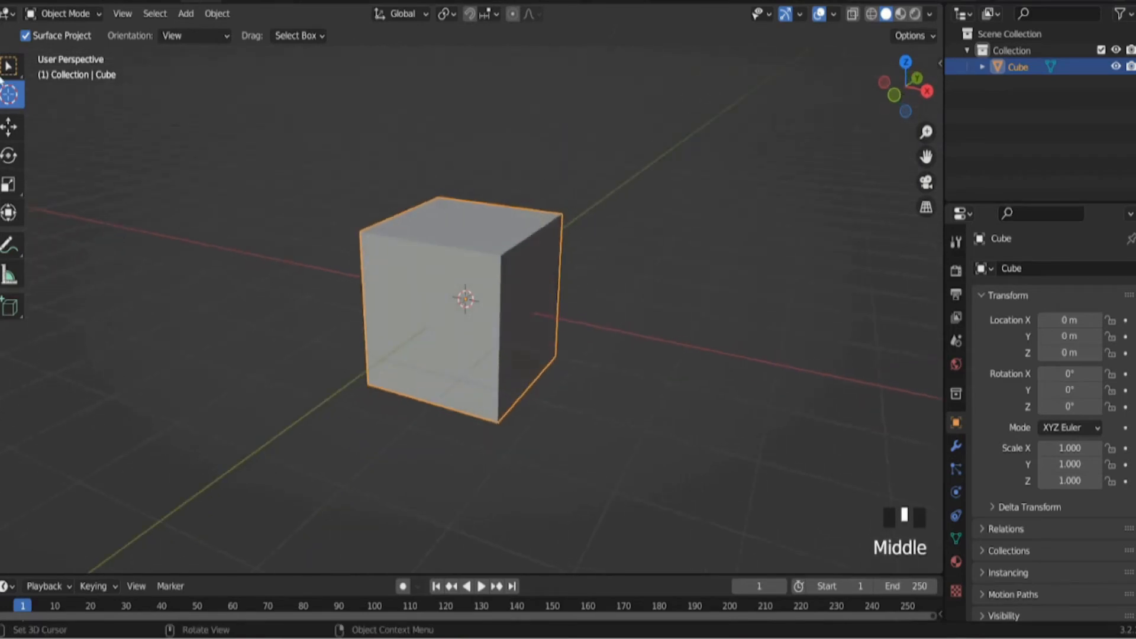
Step: Activate the Move tool, add an ico sphere, and raise it along Z to about 2.17 m, above the cube
click(16, 132)
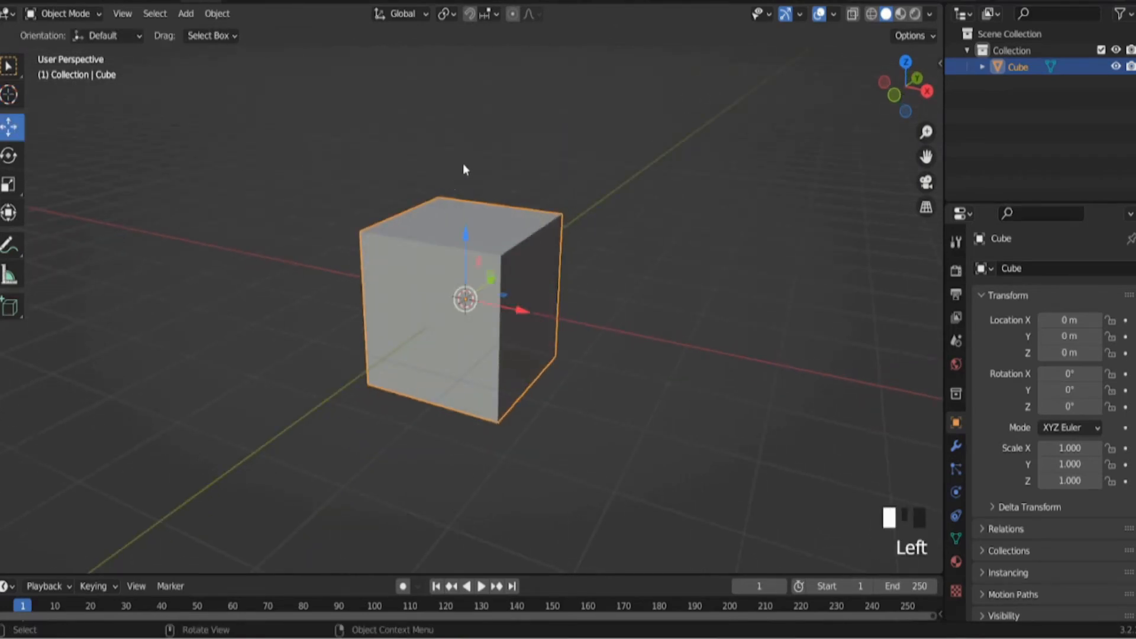
scroll(473, 163, down, 2)
middle_drag(482, 158, 416, 134)
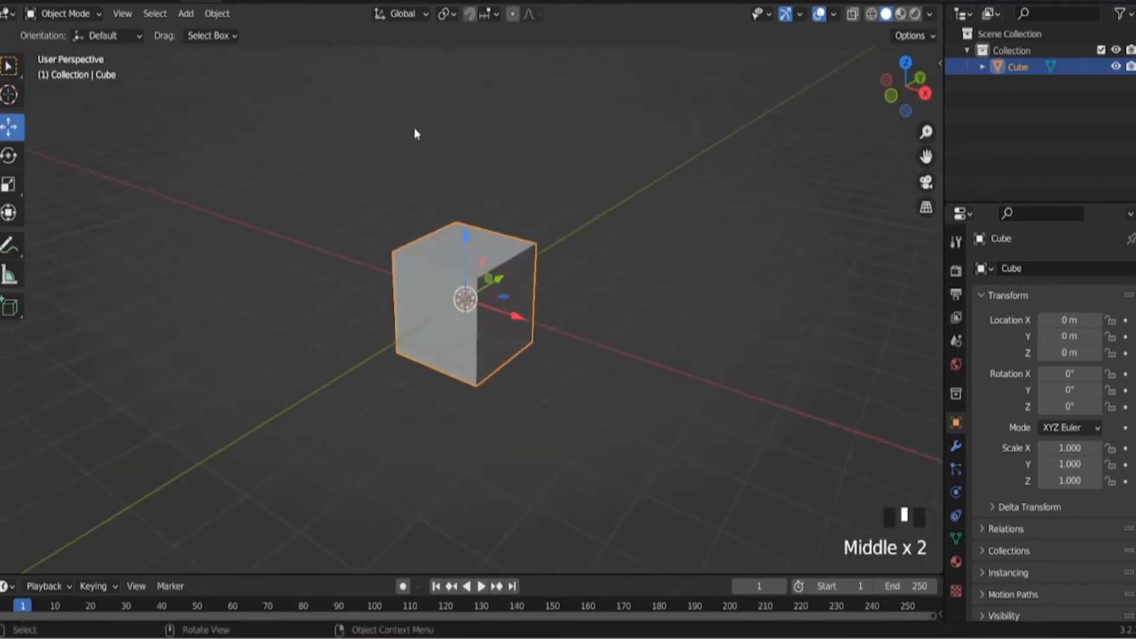
click(186, 14)
mouse_move(201, 39)
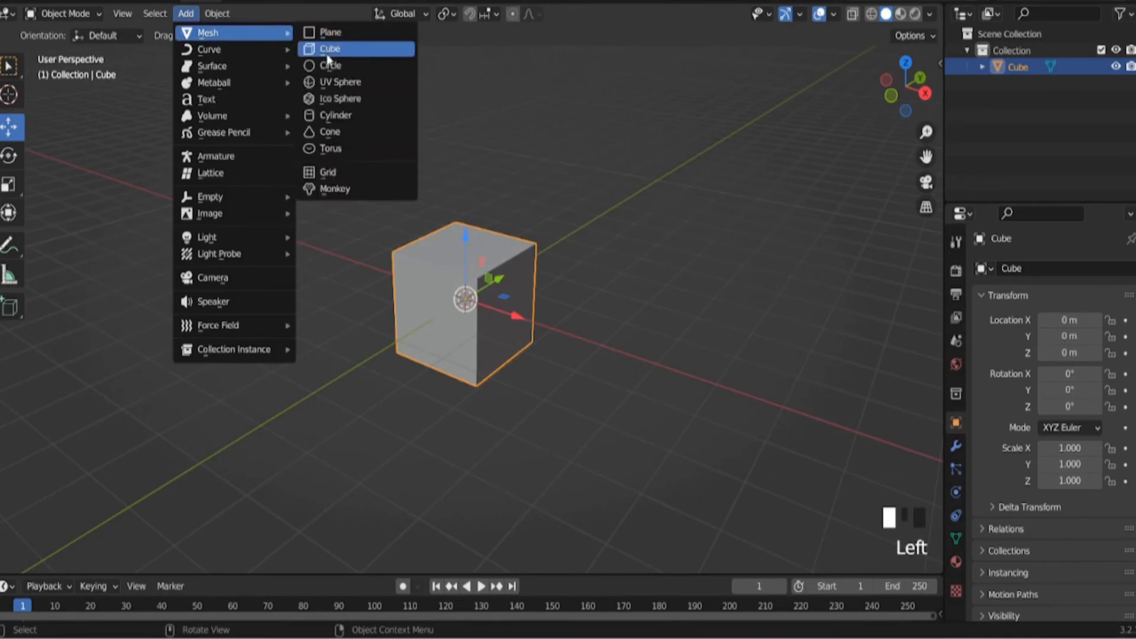
click(350, 107)
drag(465, 236, 465, 120)
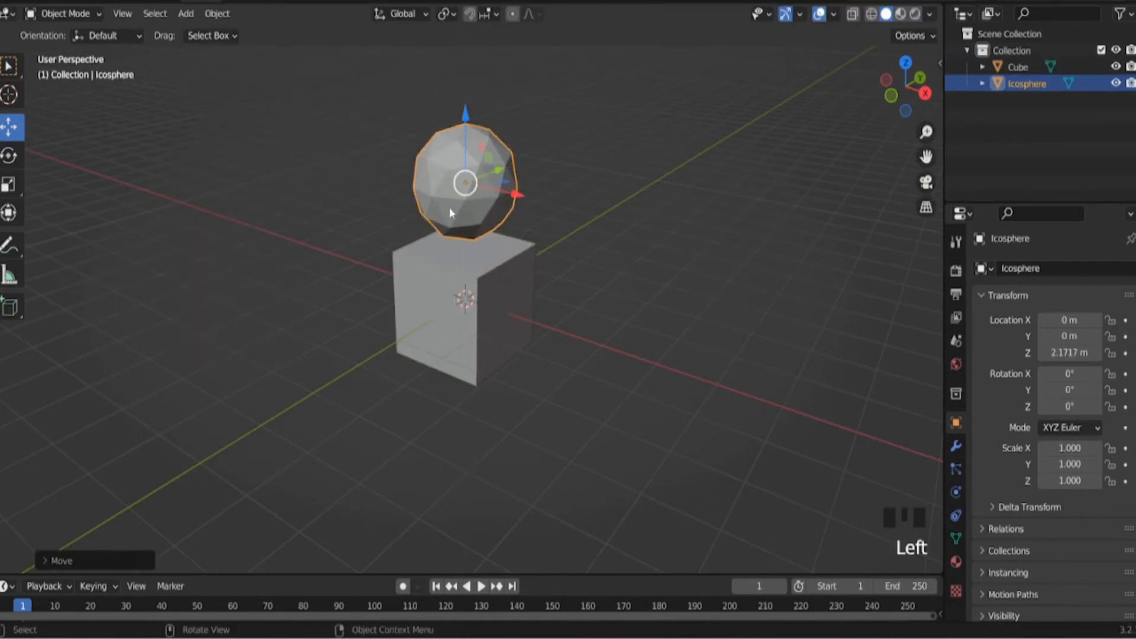
Step: Inspect the ico sphere's faces up close and delete it
middle_drag(385, 159, 556, 235)
scroll(450, 166, up, 2)
middle_drag(556, 235, 506, 243)
key(Delete)
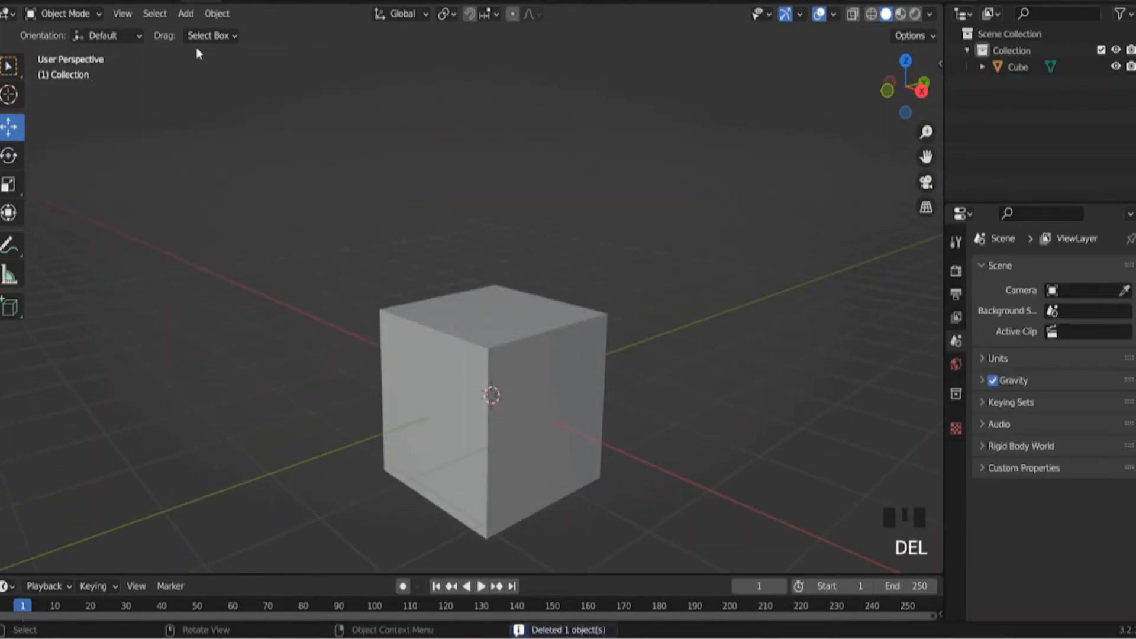
Step: Add a UV sphere and move it along Z to about 1.8 m, on top of the cube
click(185, 13)
mouse_move(208, 32)
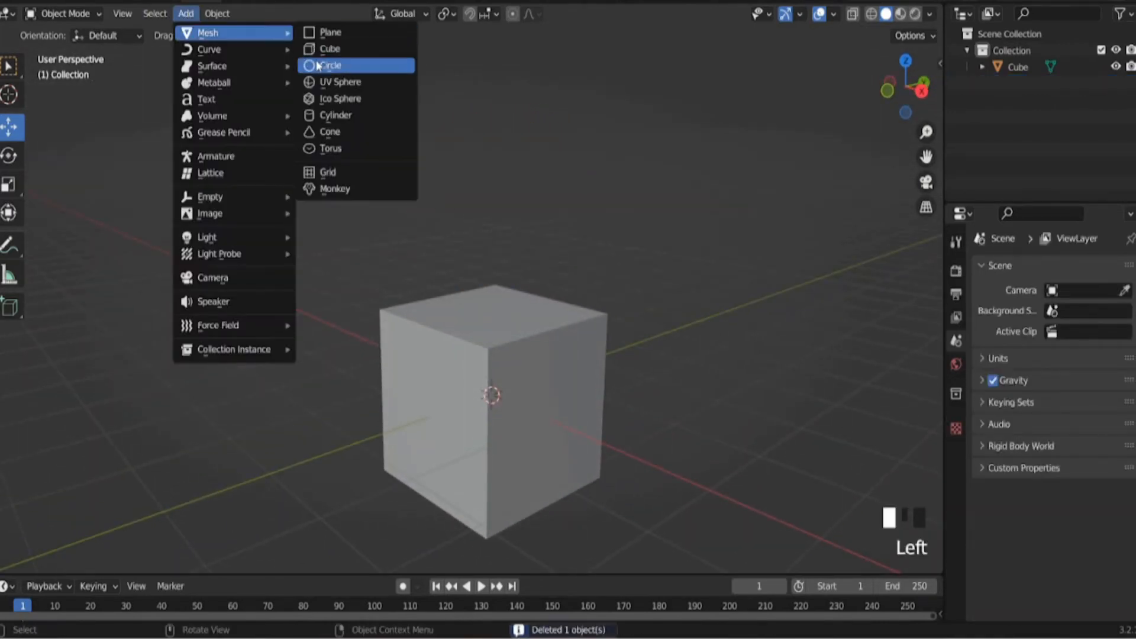
click(328, 86)
drag(492, 328, 492, 157)
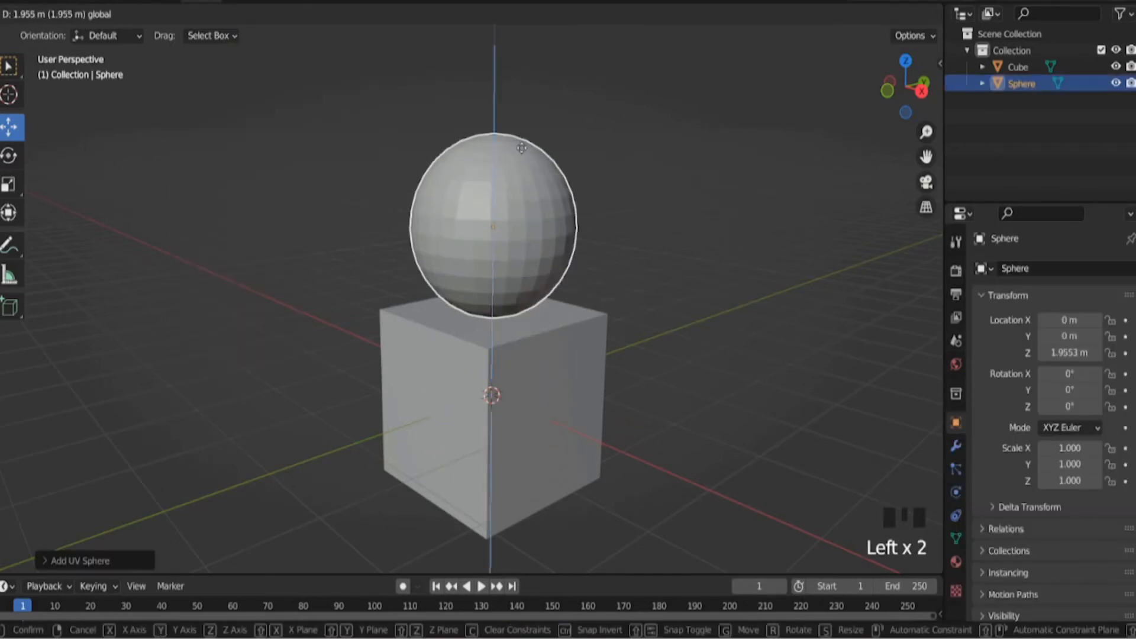
middle_drag(365, 178, 482, 197)
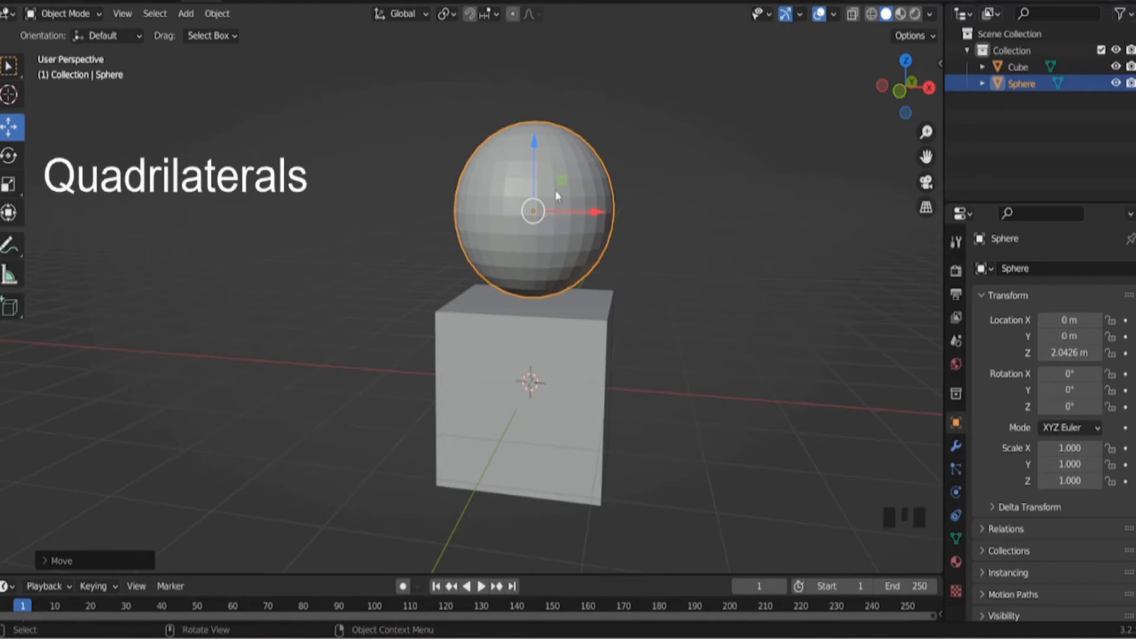
drag(533, 139, 533, 156)
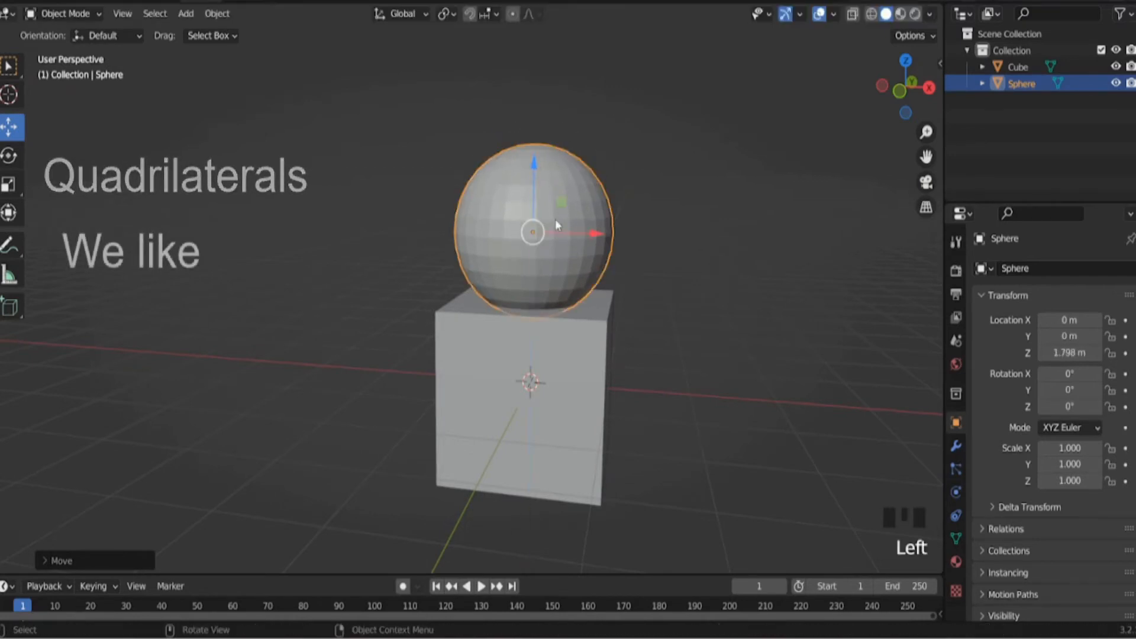
middle_drag(555, 219, 603, 262)
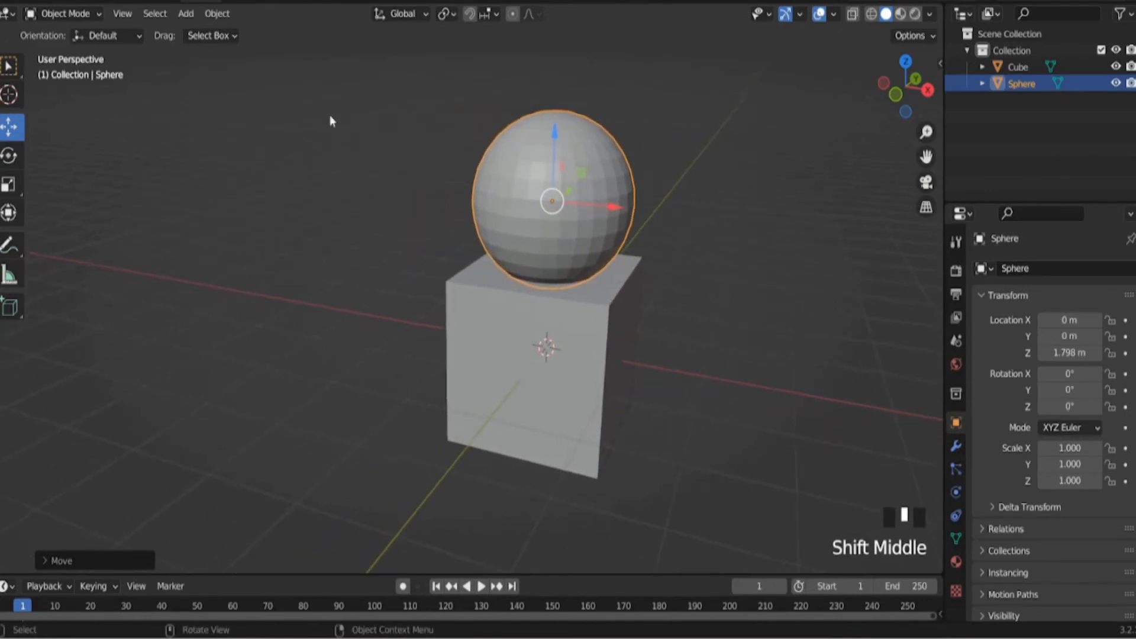
Step: Add a cylinder and move it along X to about 2.32 m, beside the cube
click(185, 14)
mouse_move(199, 32)
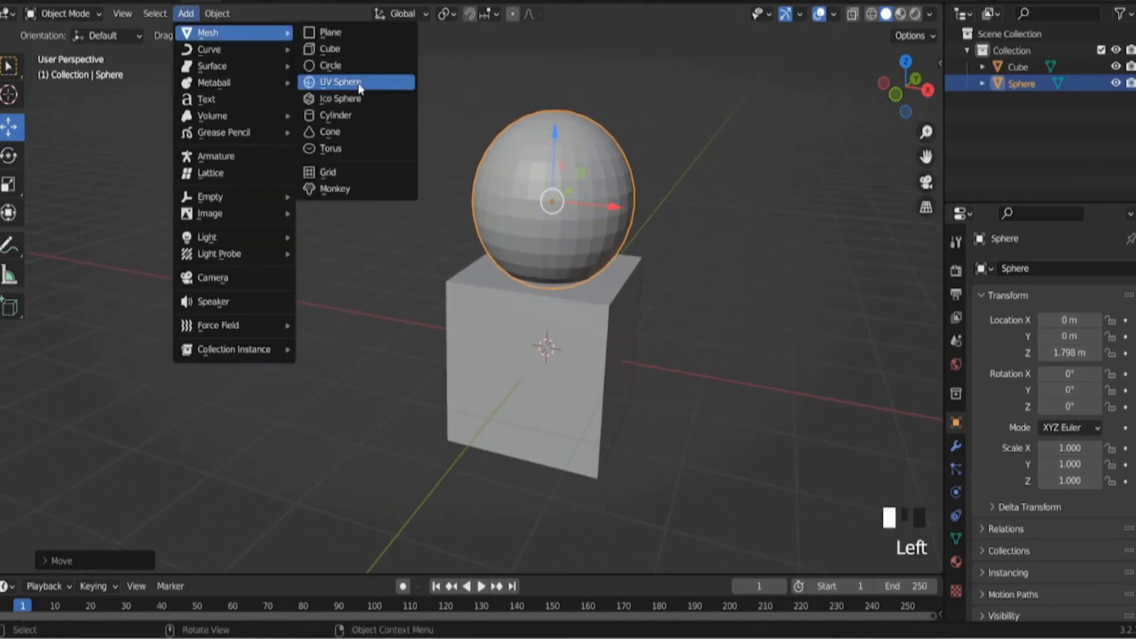
click(349, 115)
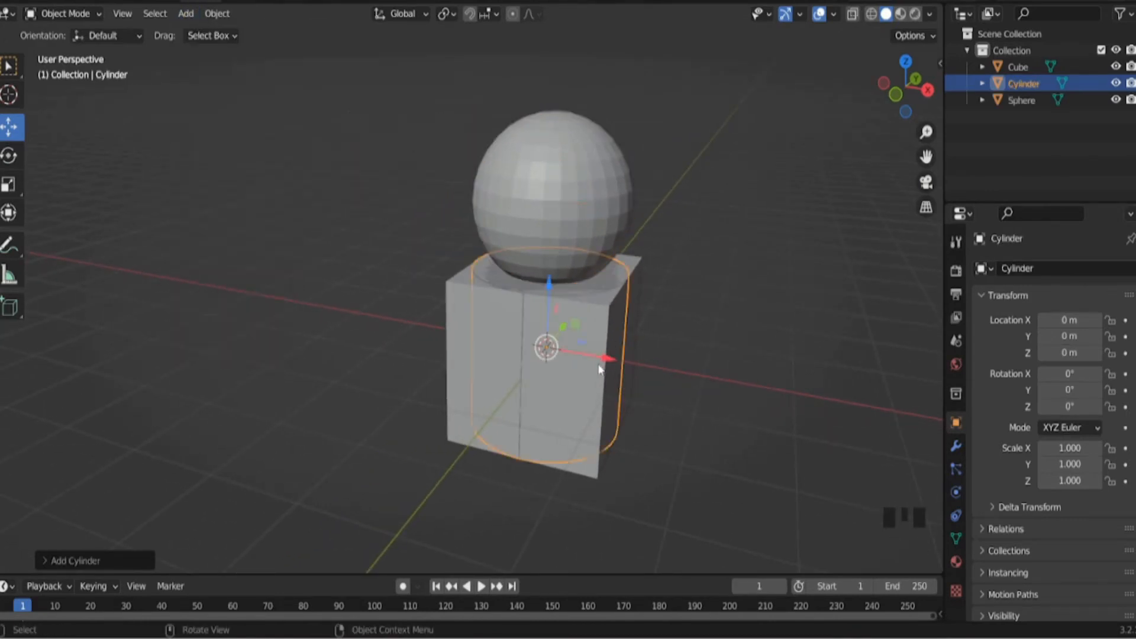
drag(598, 366, 797, 363)
middle_drag(759, 330, 661, 257)
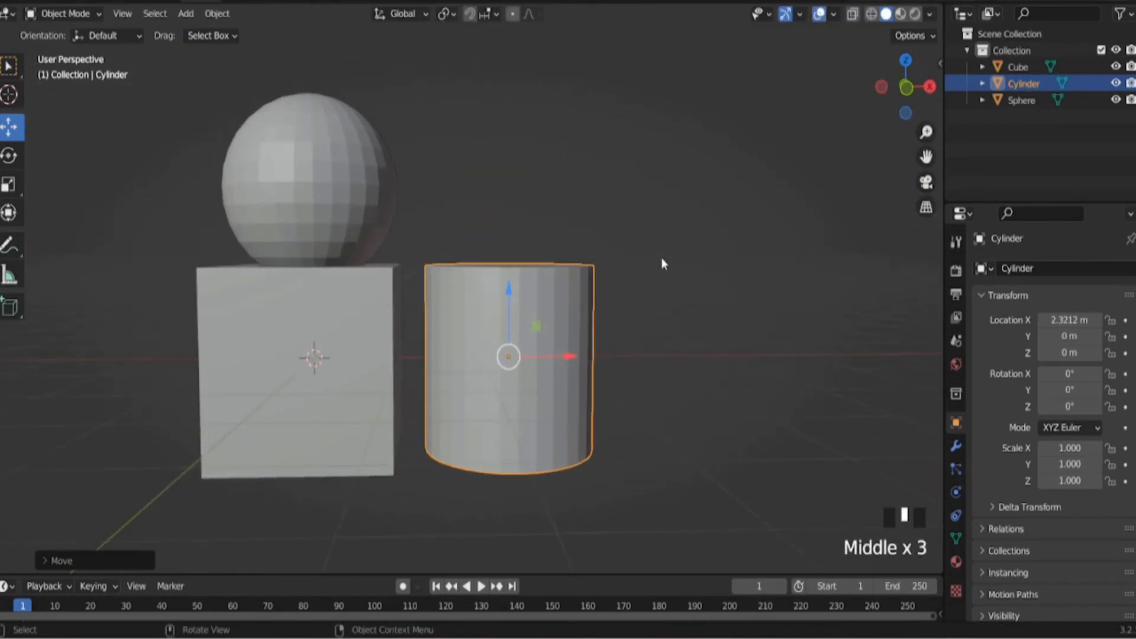
Step: Scale the cylinder uniformly to about 0.344 and move it along X to about 1.62 m, closer to the cube
key(s)
click(552, 300)
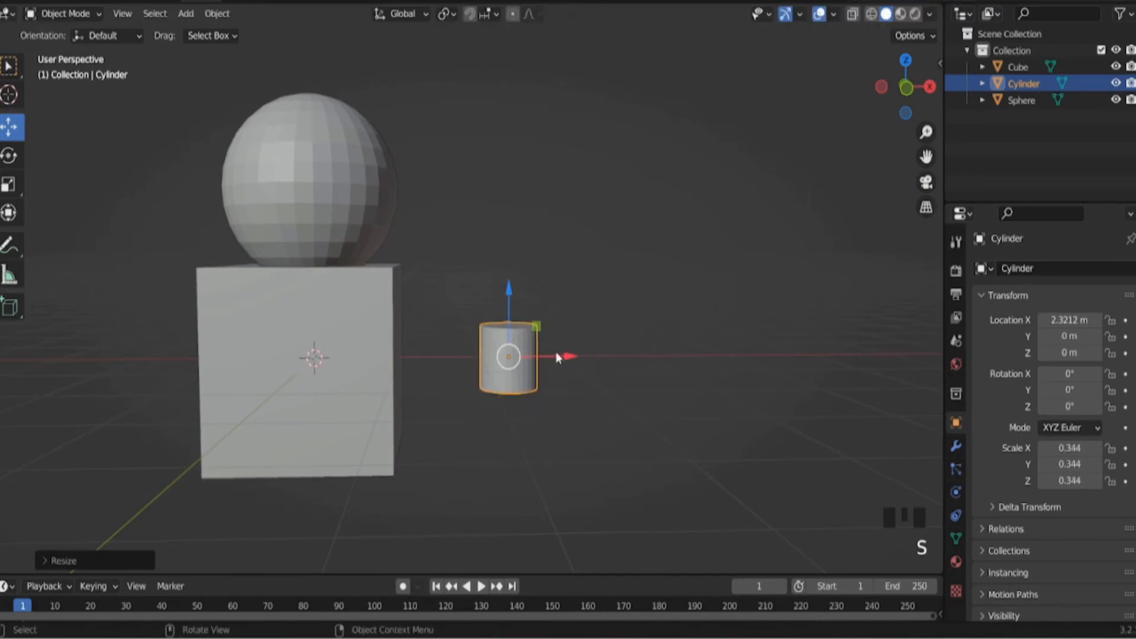
drag(556, 353, 500, 353)
Step: Stretch the cylinder along Z to a scale of about 0.516 and move it up to about Z 0.065 m
key(s)
key(z)
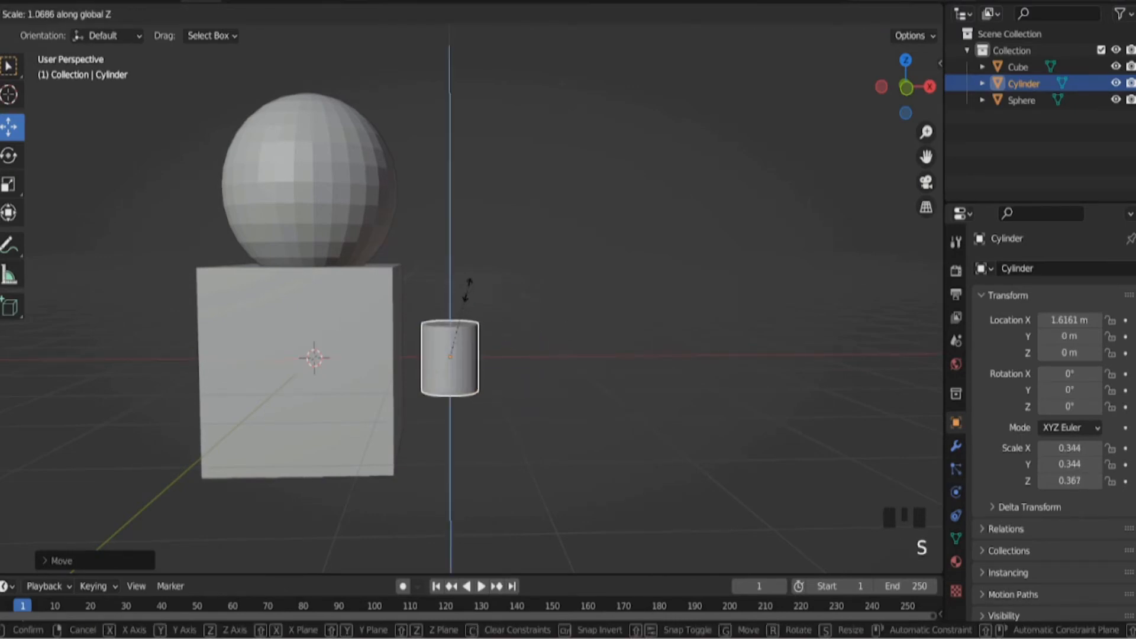
click(492, 220)
drag(452, 263, 457, 291)
key(s)
key(z)
click(459, 324)
middle_drag(394, 280, 322, 195)
click(178, 6)
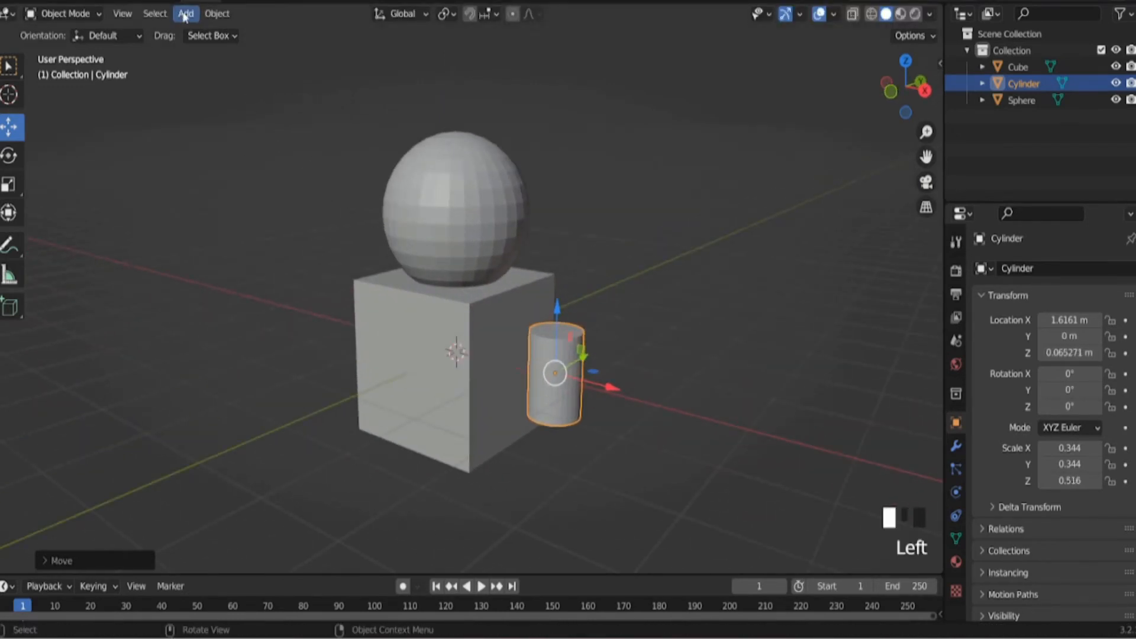
click(182, 14)
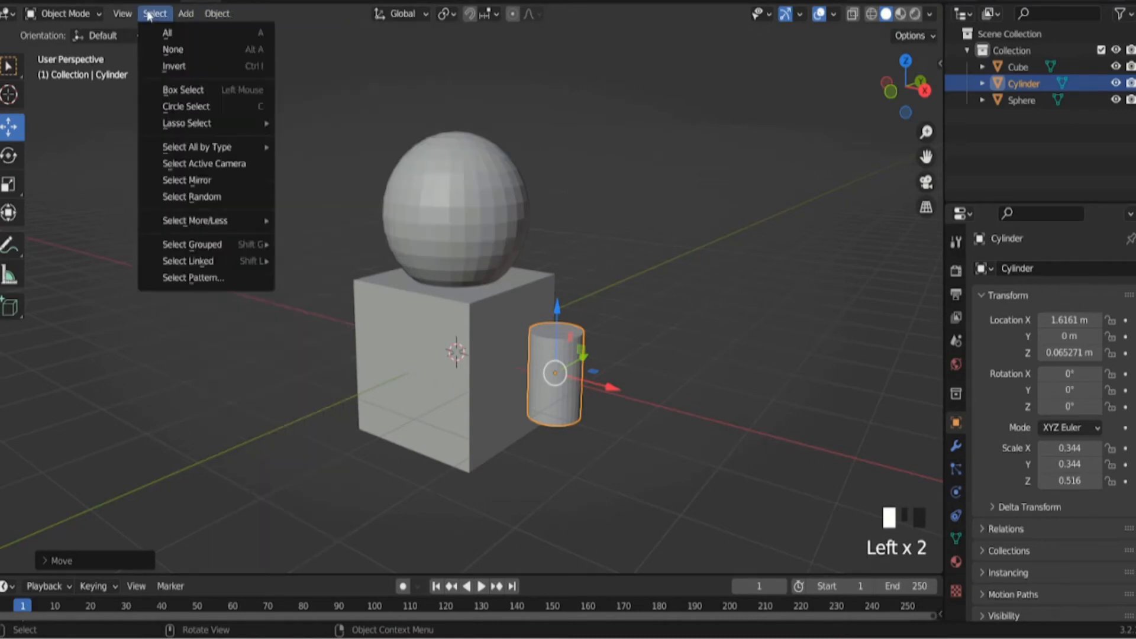
mouse_move(205, 33)
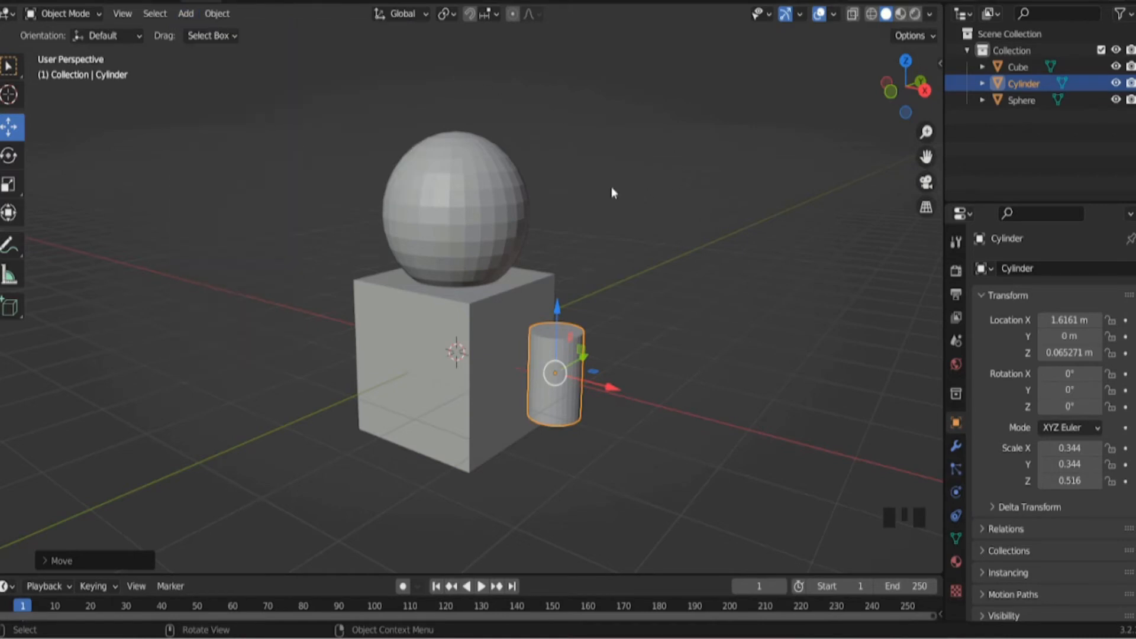
Step: Duplicate the sphere above the cube and move the copy to about X 1.68 m, Z 0.97 m, onto the cylinder
middle_drag(580, 256, 607, 254)
click(604, 231)
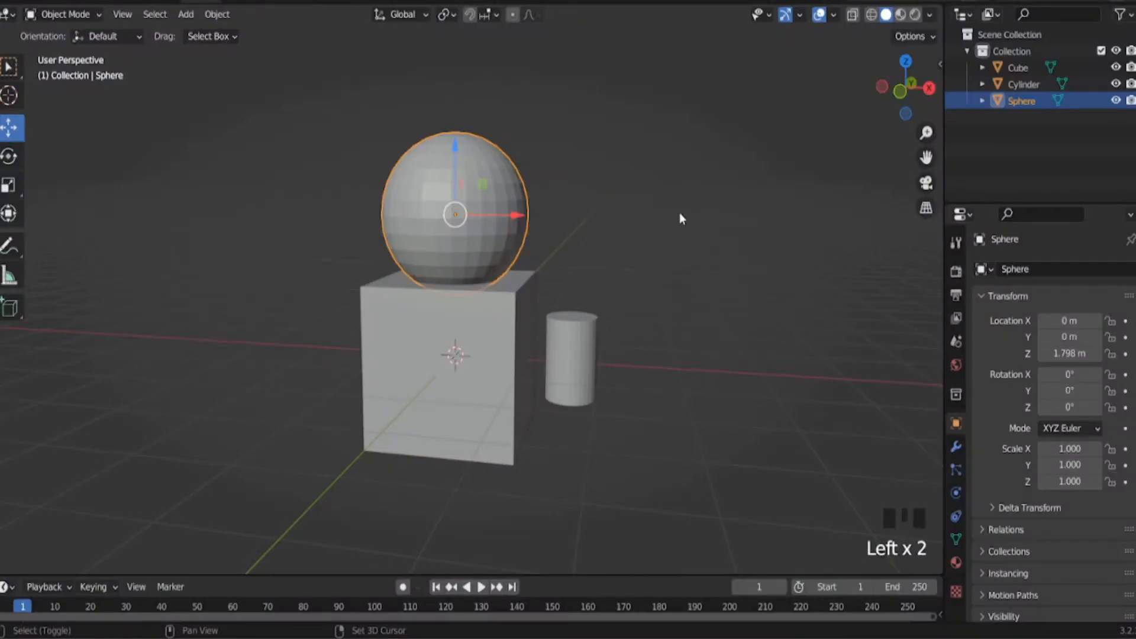
key(shift+d)
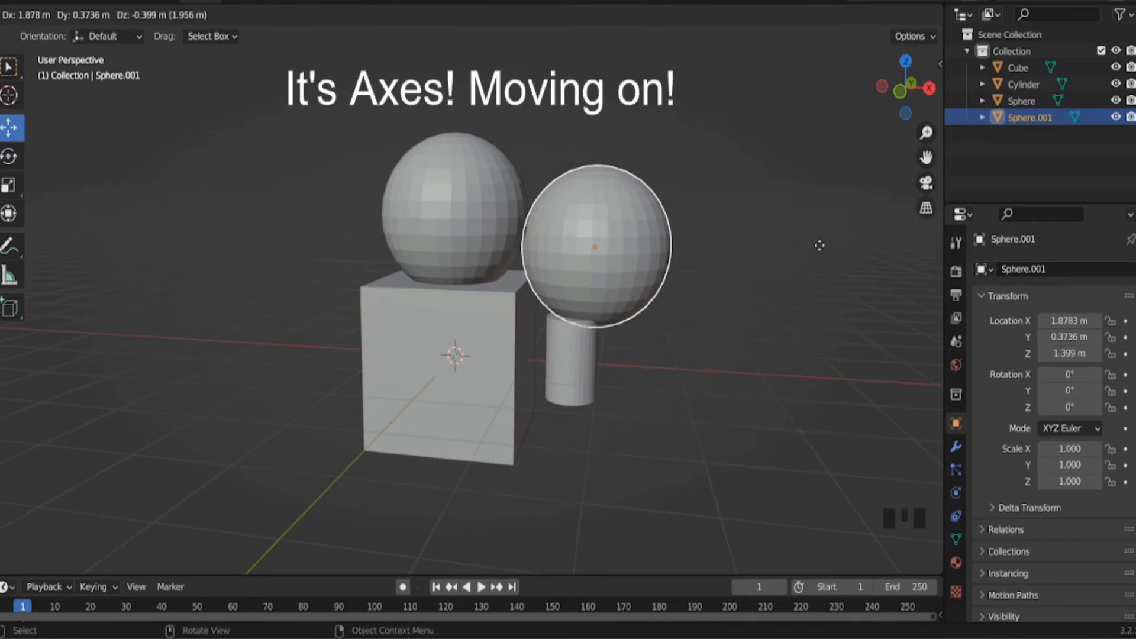
key(Escape)
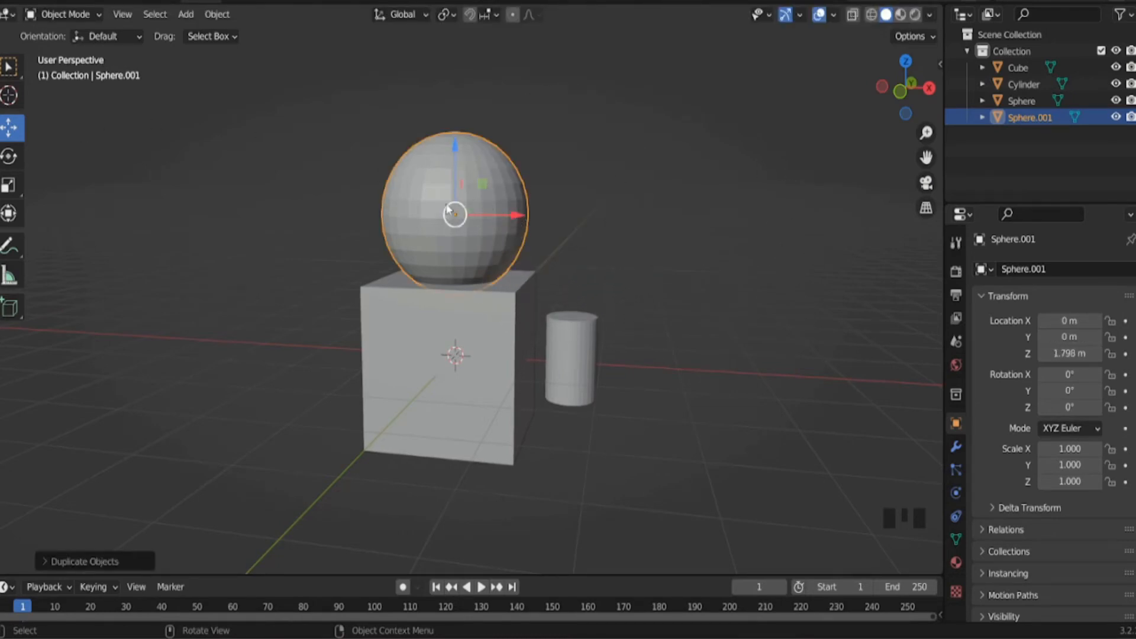
drag(512, 220, 632, 208)
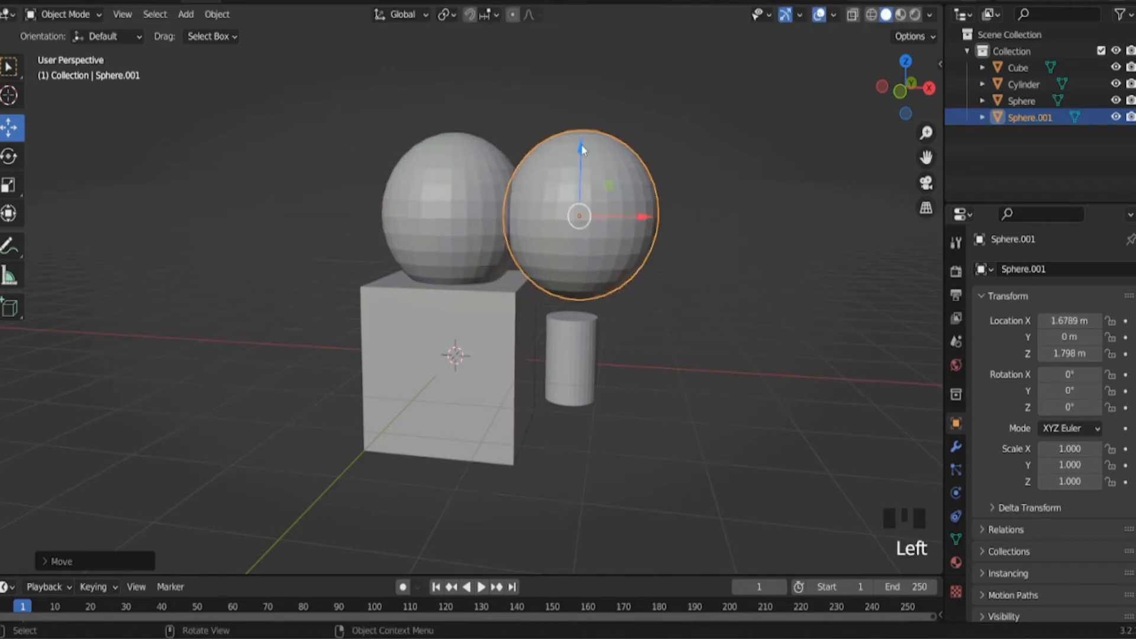
drag(582, 146, 582, 217)
middle_drag(581, 216, 637, 204)
Step: Scale the sphere copy uniformly to about 0.611 and move it to about X 1.44 m, Z 0.84 m as a shoulder
key(s)
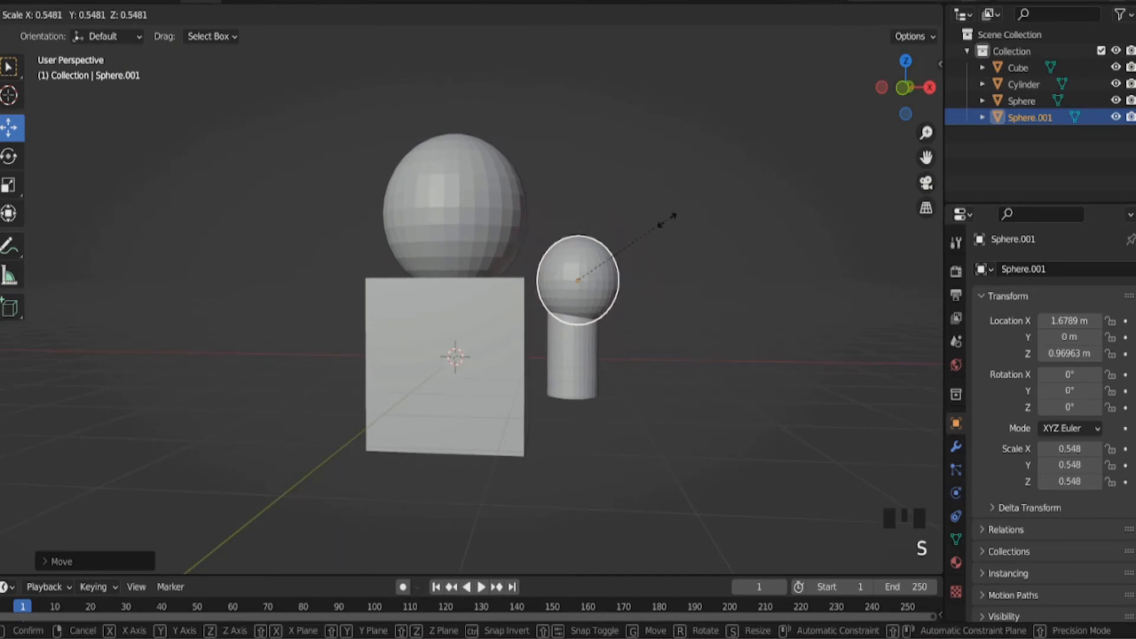
click(678, 226)
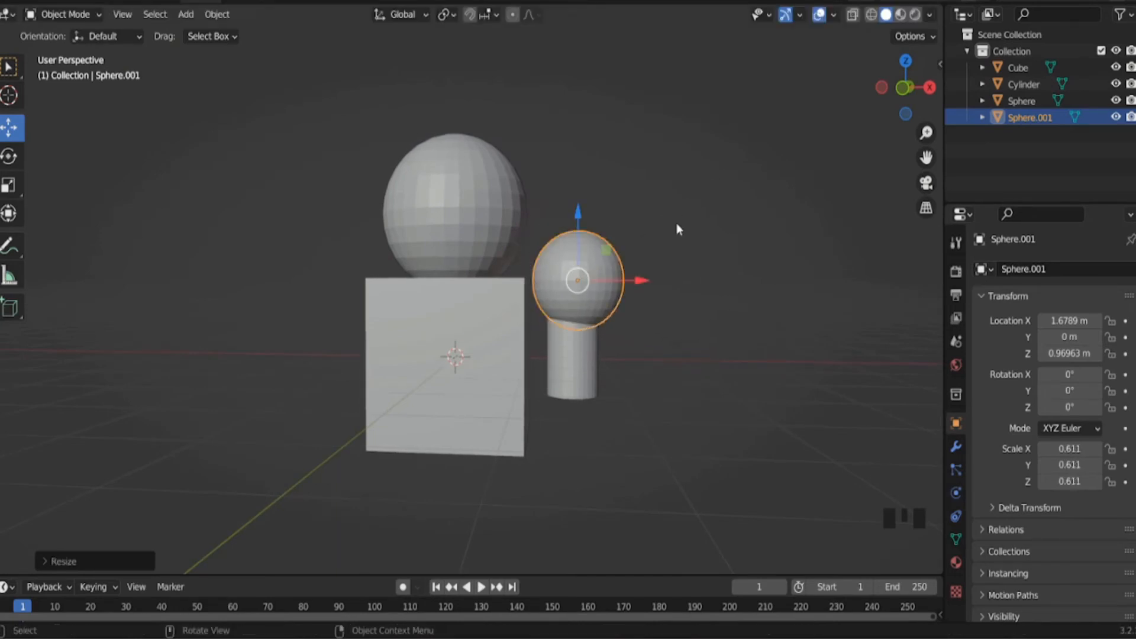
drag(644, 277, 626, 278)
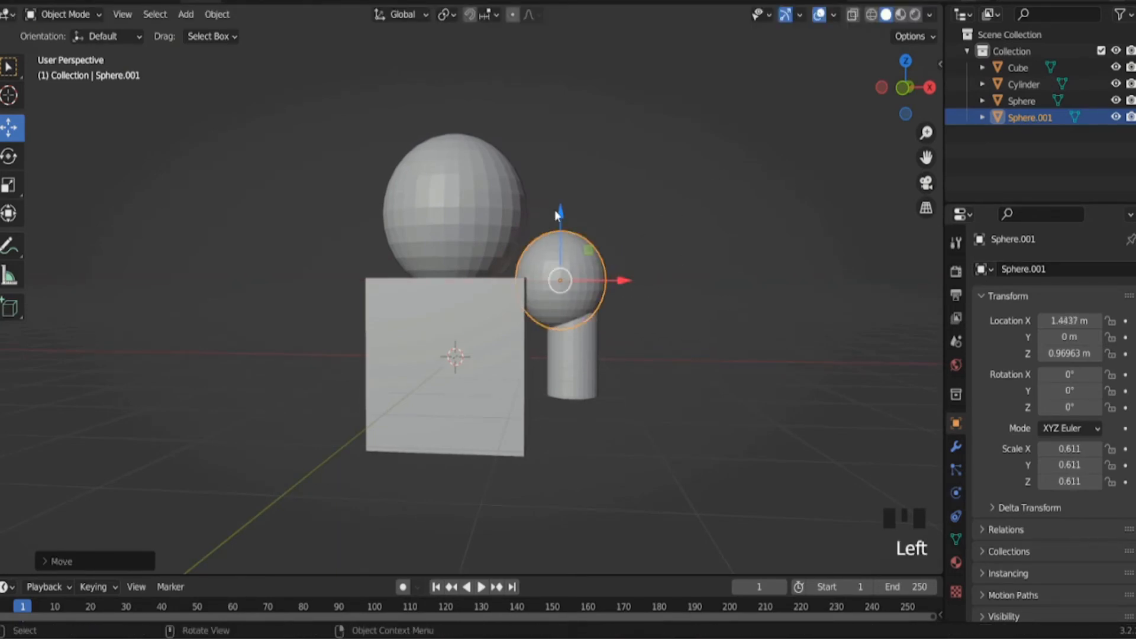
mouse_move(555, 214)
mouse_down()
mouse_move(556, 188)
mouse_move(557, 214)
mouse_up()
Step: Move the cylinder along X to about 1.486 m so it sits under the small sphere
click(594, 362)
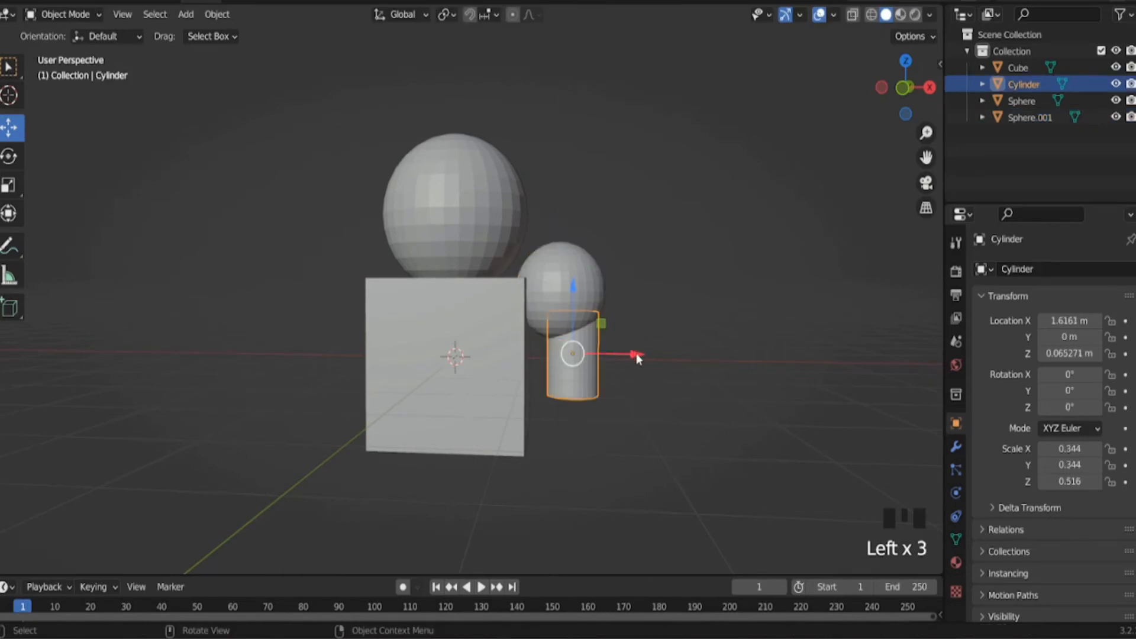
drag(637, 353, 624, 354)
middle_drag(603, 245, 653, 359)
scroll(586, 367, up, 2)
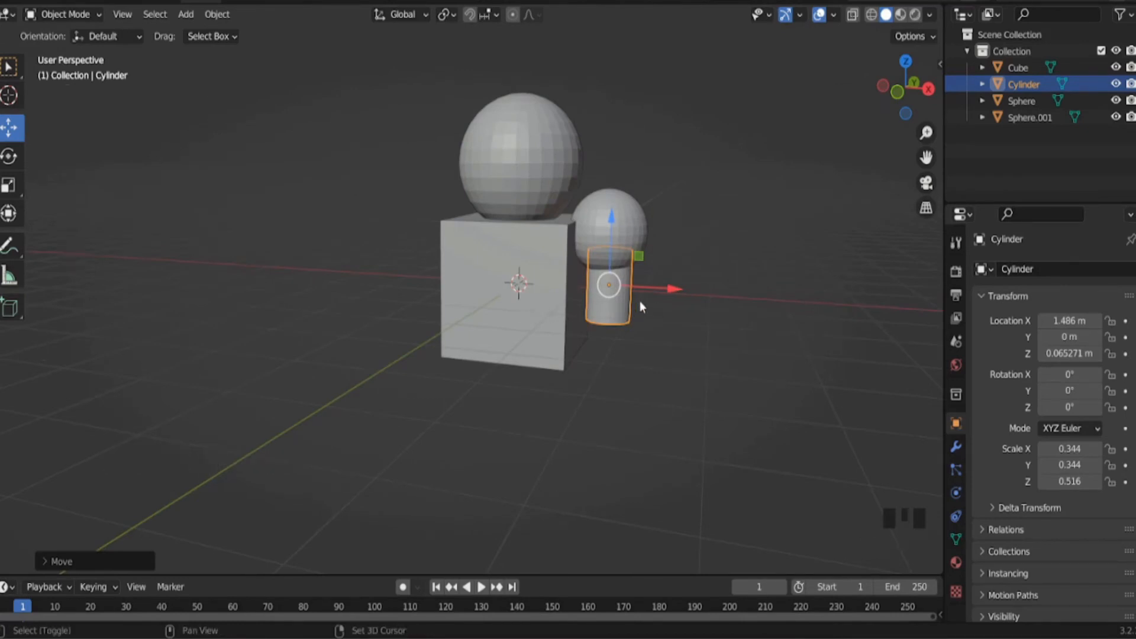
Step: Duplicate the cylinder, lower the copy to about Z -0.85 m and scale it to about 0.453 in X and Y, 0.681 in Z
key(shift+d)
right_click(633, 286)
drag(611, 216, 619, 283)
key(s)
click(714, 283)
middle_drag(687, 260, 571, 283)
key(r)
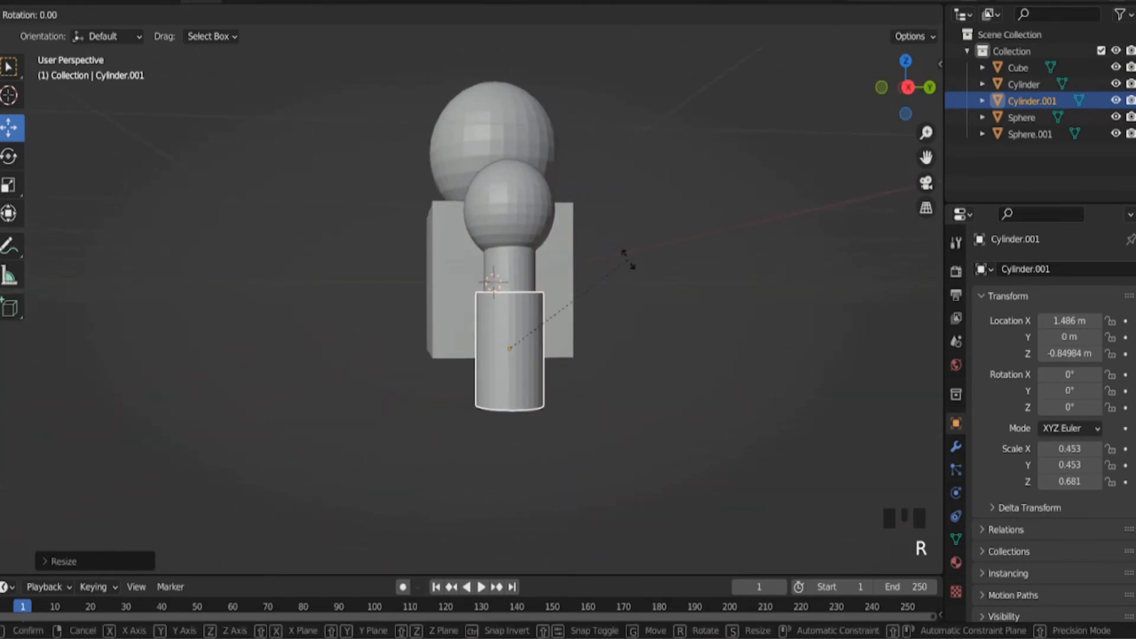
key(x)
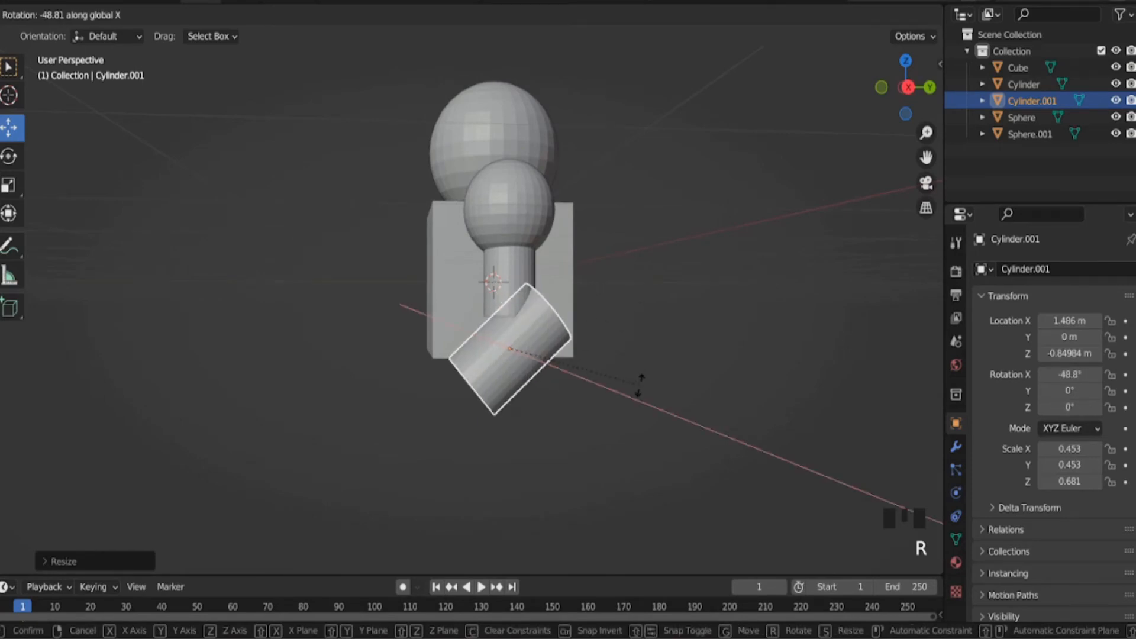
text(45)
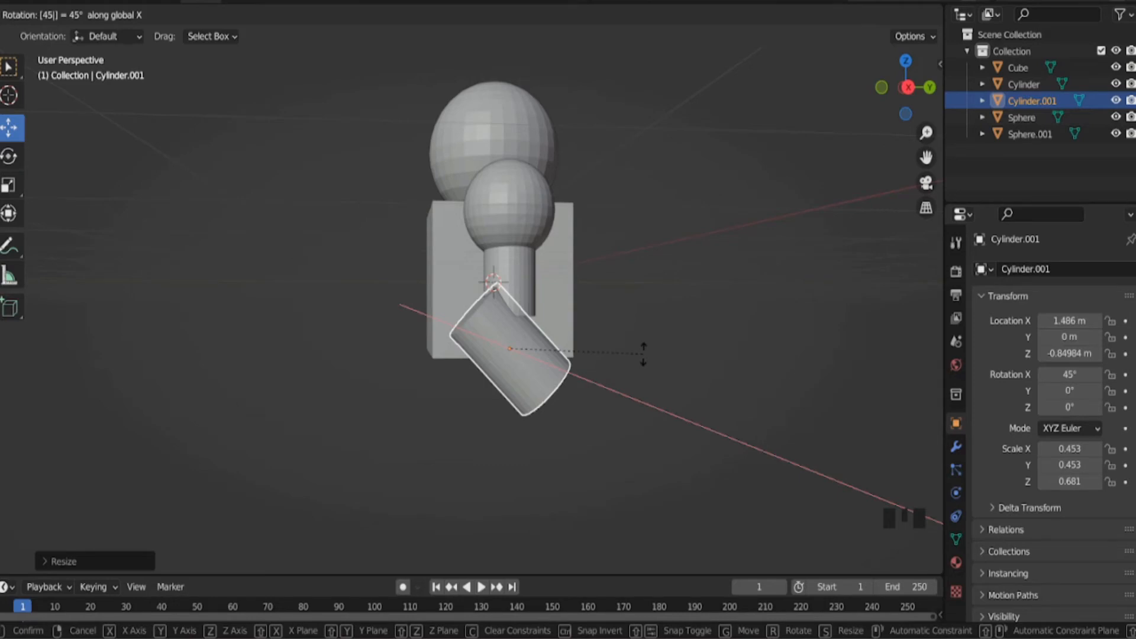
key(Escape)
Step: Rotate the lower cylinder -45° about X and move it along Y to about -0.34 m as a bent forearm
key(r)
key(x)
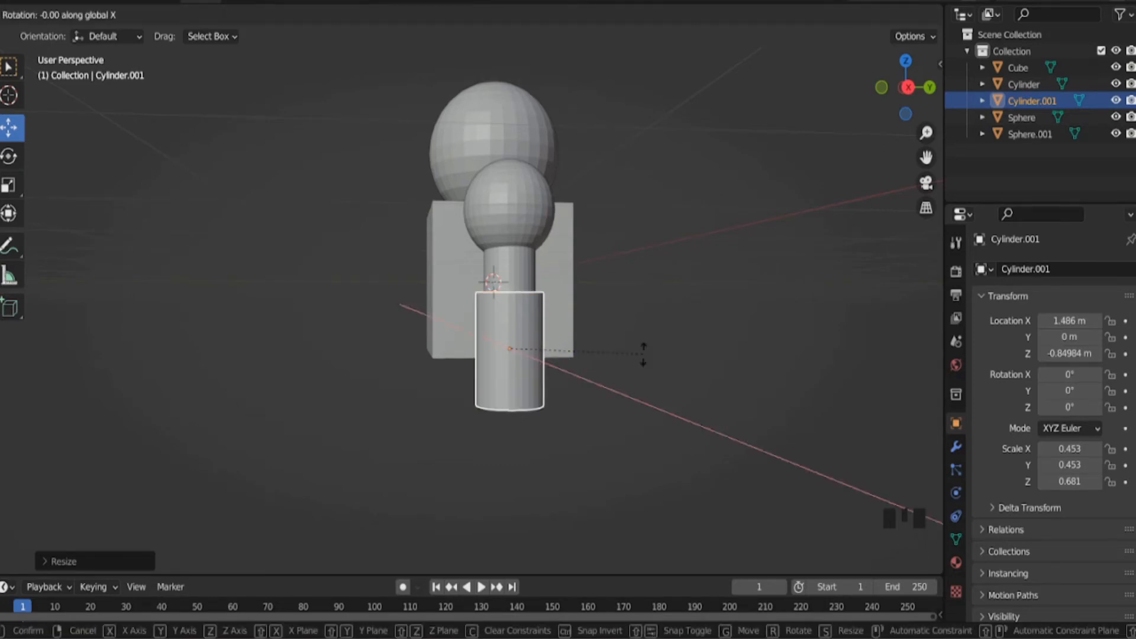
text(-45)
key(Return)
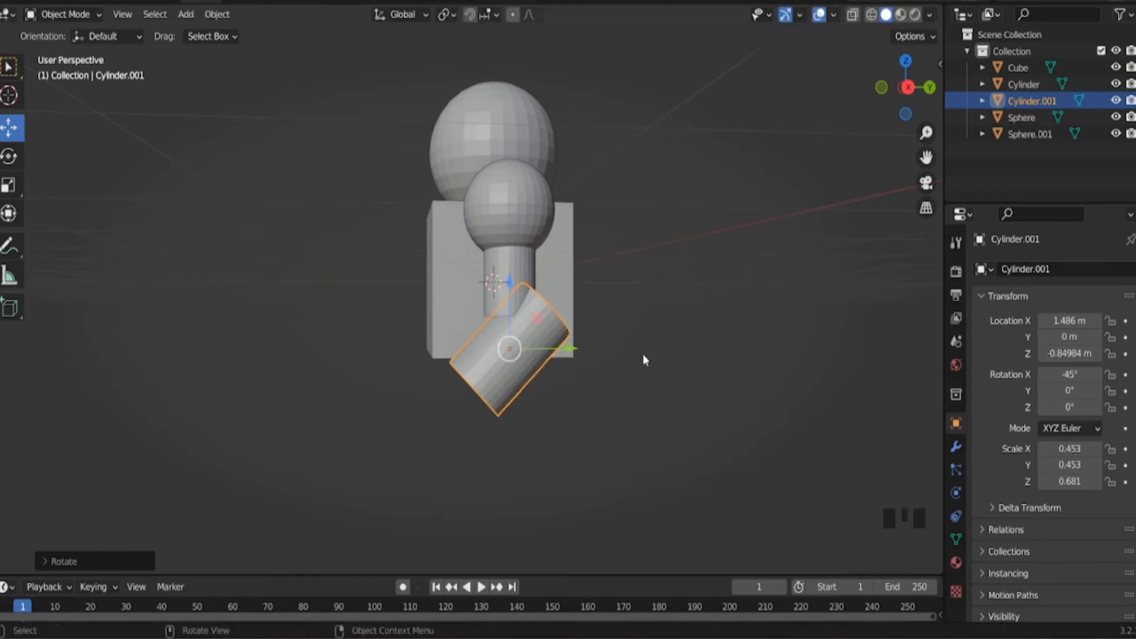
drag(576, 353, 422, 268)
middle_drag(421, 268, 476, 227)
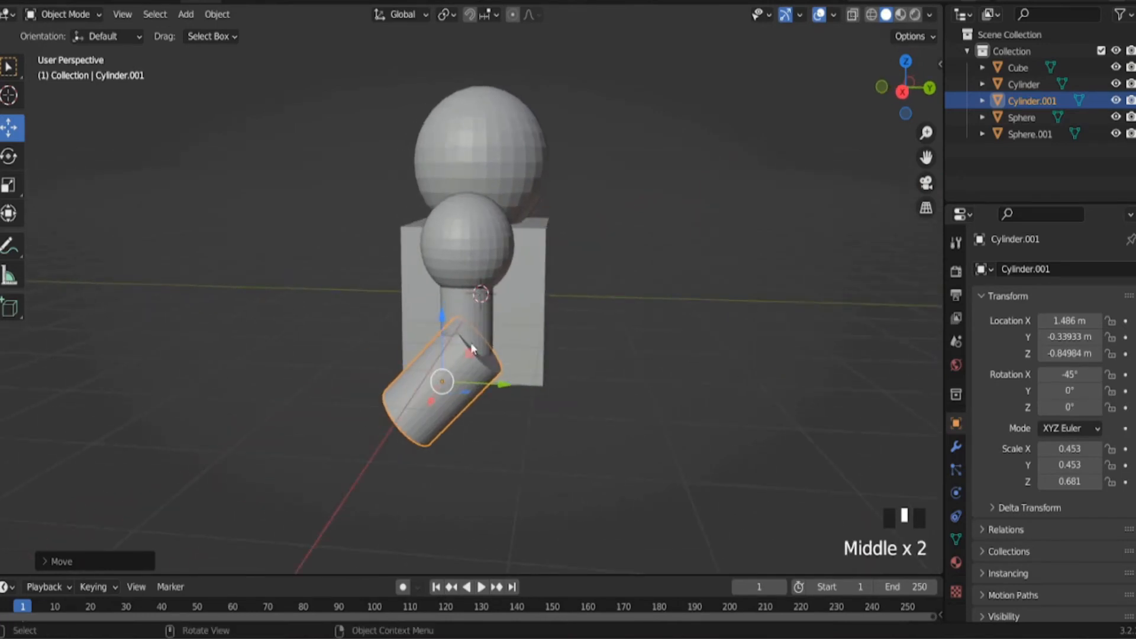
Step: Duplicate the shoulder sphere and move the copy to about Y -1.05 m, Z -1.55 m at the forearm's end
middle_drag(423, 391, 534, 210)
click(514, 233)
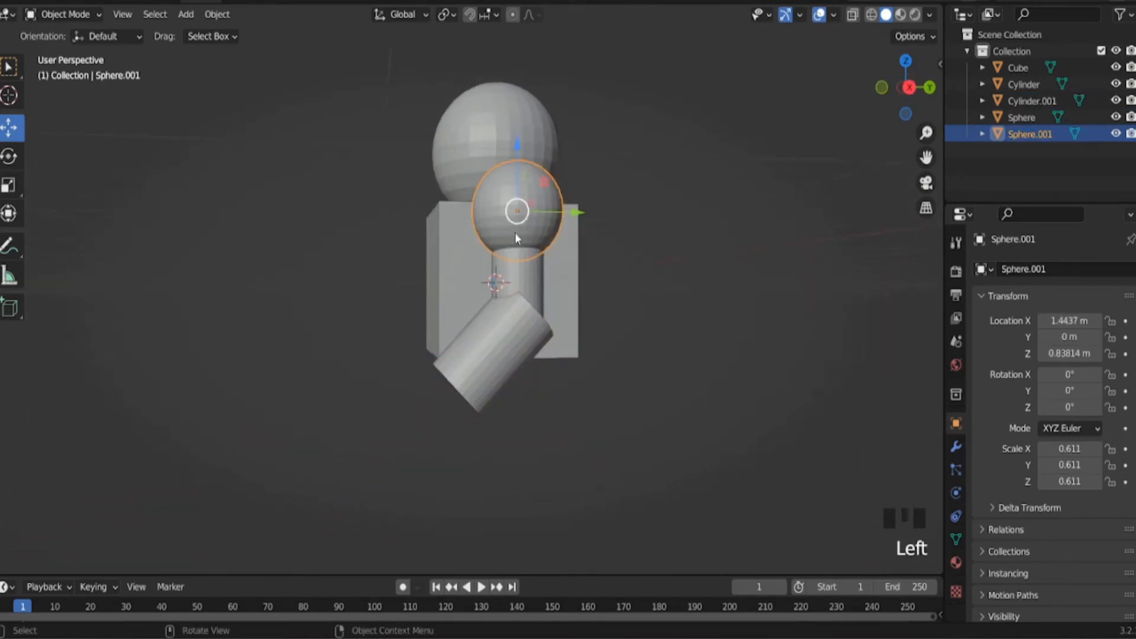
key(shift+d)
key(z)
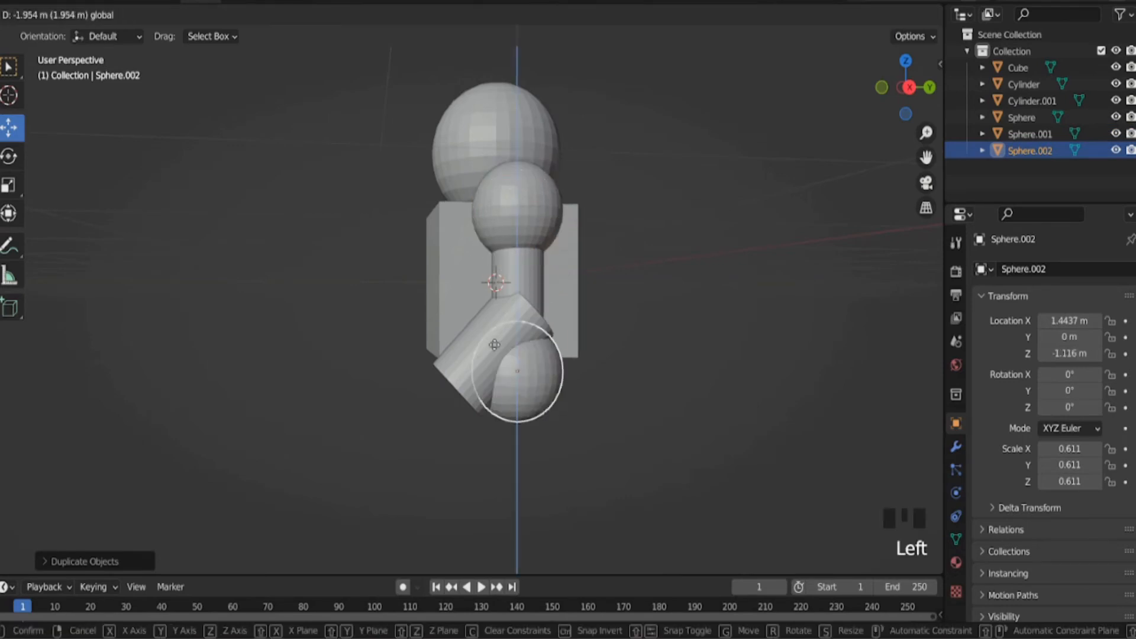
click(497, 362)
drag(501, 403, 442, 405)
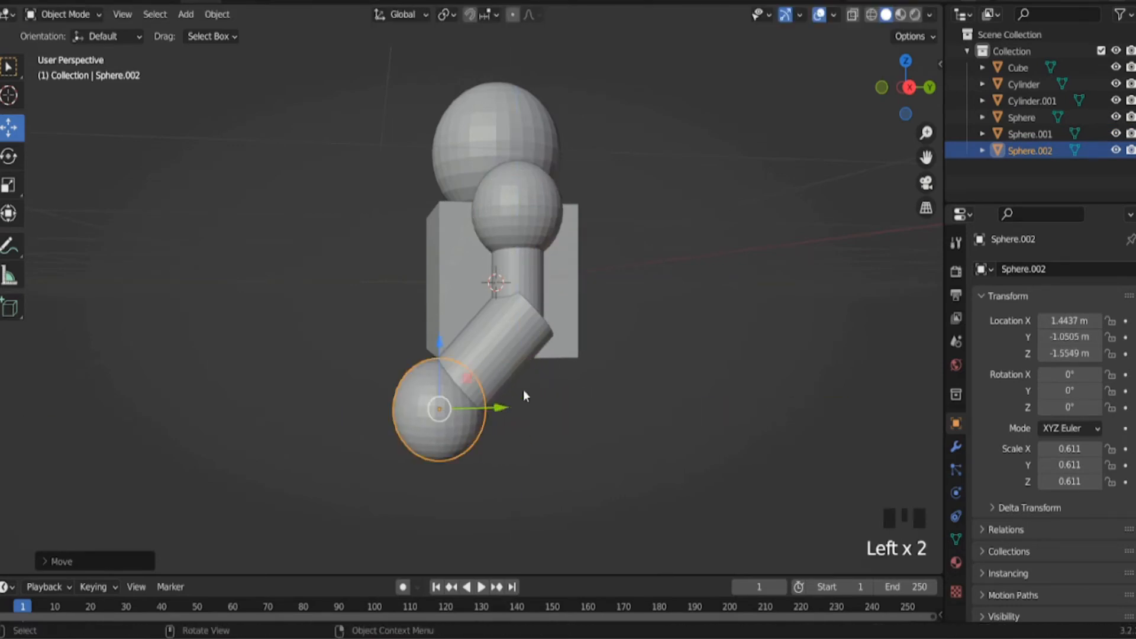
Step: Scale the hand sphere uniformly to about 0.365 and raise it to about Z -1.51 m
key(s)
click(511, 388)
drag(437, 349, 437, 345)
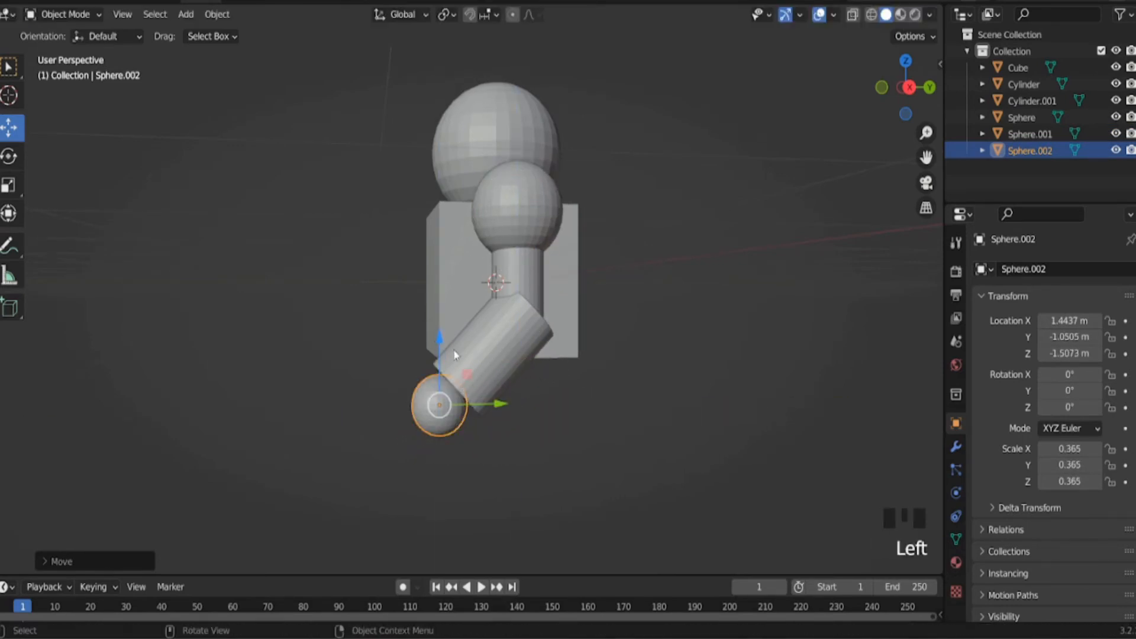
Step: In the right orthographic view, align the hand sphere with the forearm's end at about Y -0.90 m, Z -1.38 m
middle_drag(454, 355, 575, 368)
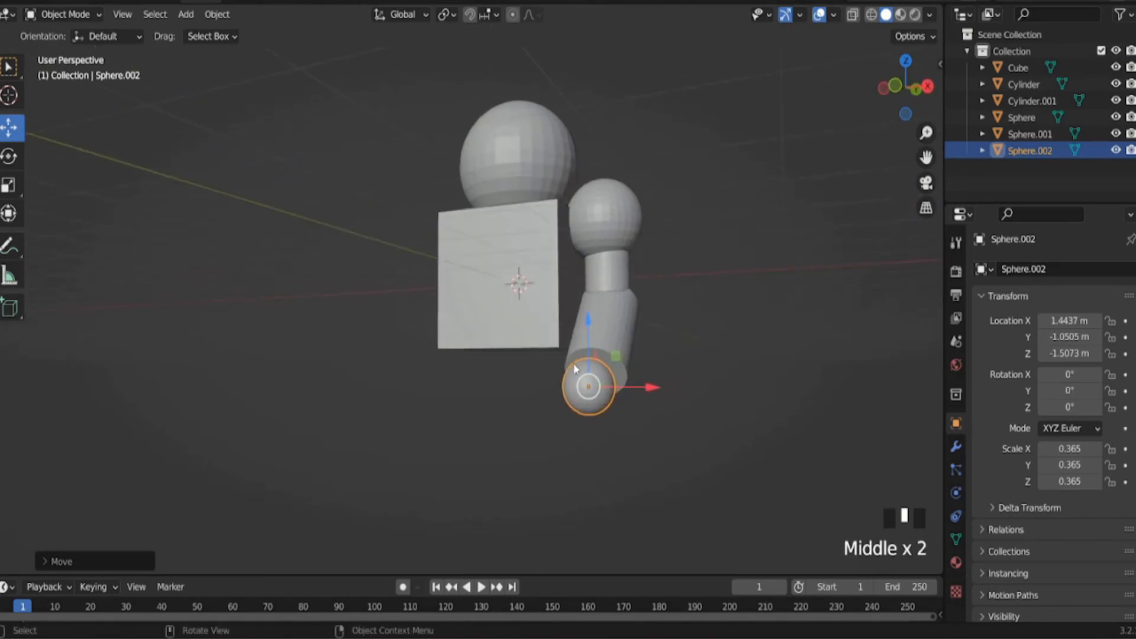
key(KP_3)
drag(465, 384, 469, 336)
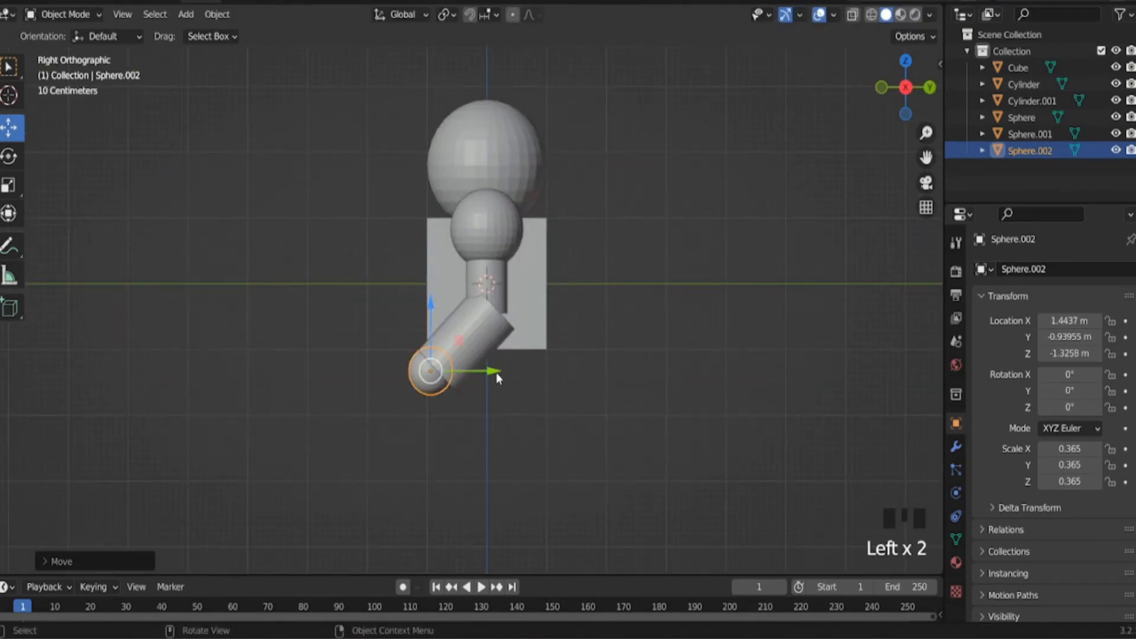
drag(496, 371, 505, 376)
drag(434, 312, 435, 315)
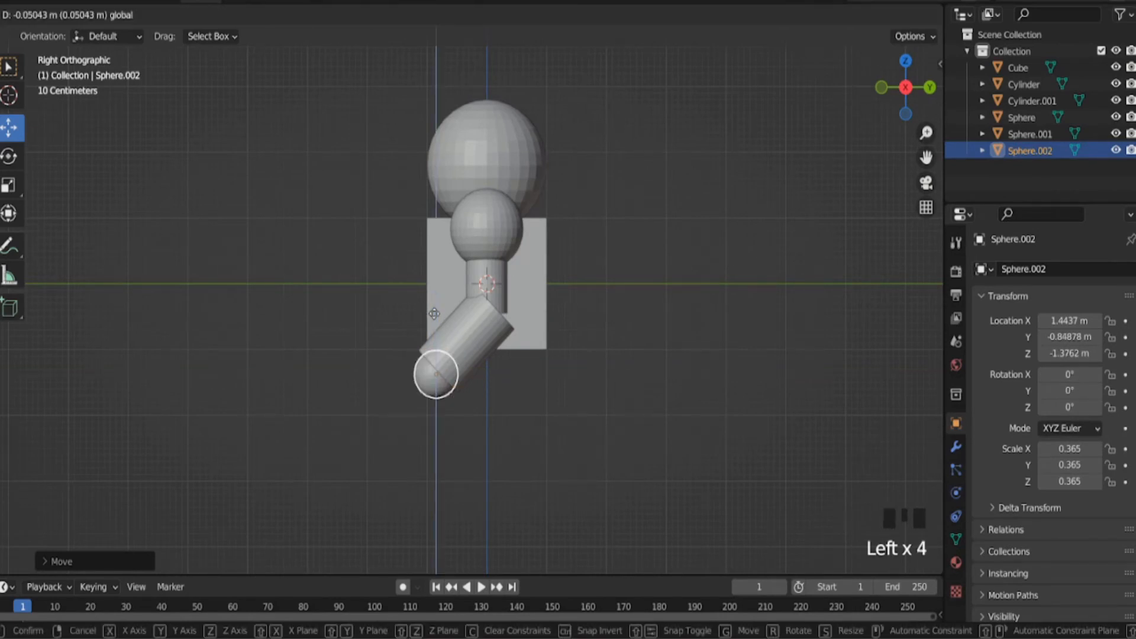
drag(500, 376, 483, 376)
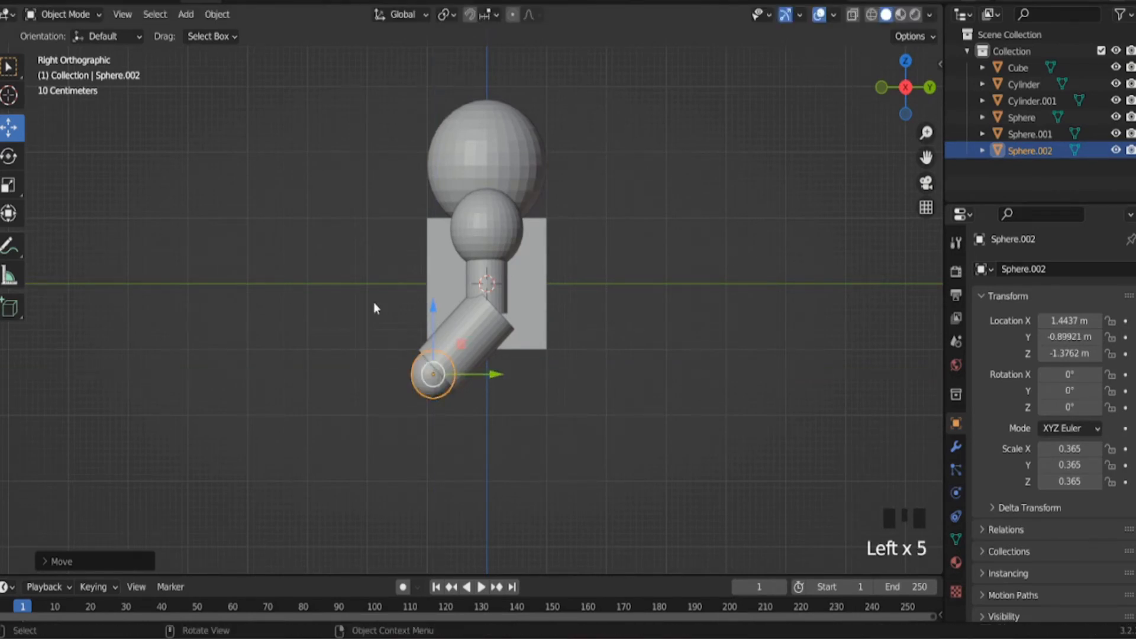
Step: In the front orthographic view, duplicate the torso cube, lower the copy and scale it down as a narrower waist block
middle_drag(376, 305, 583, 303)
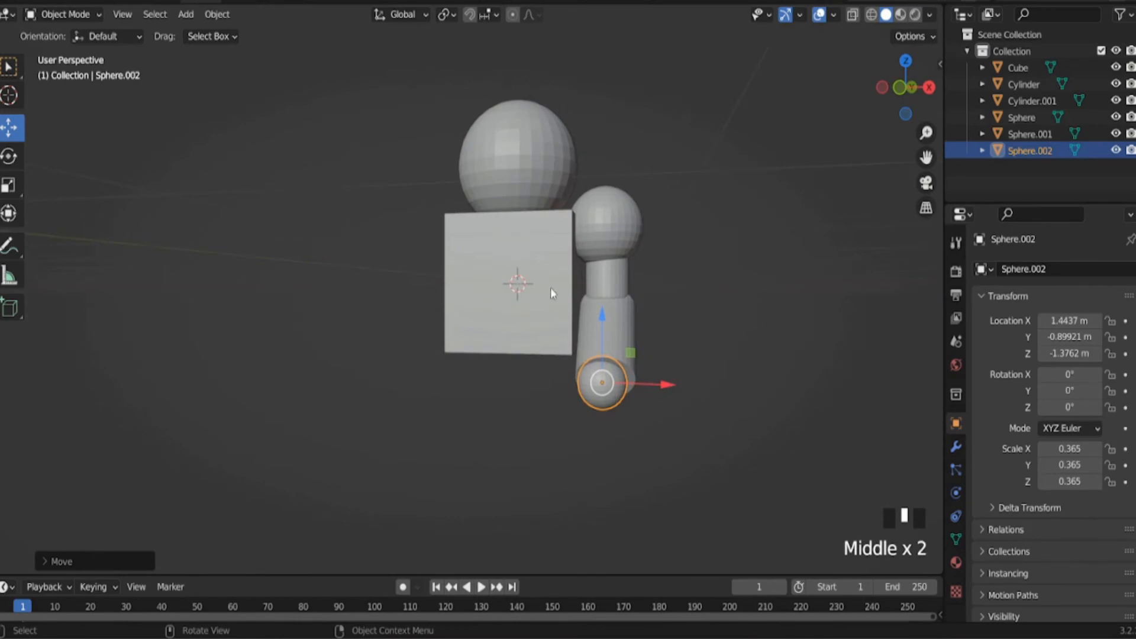
middle_drag(490, 323, 497, 321)
key(KP_1)
click(528, 300)
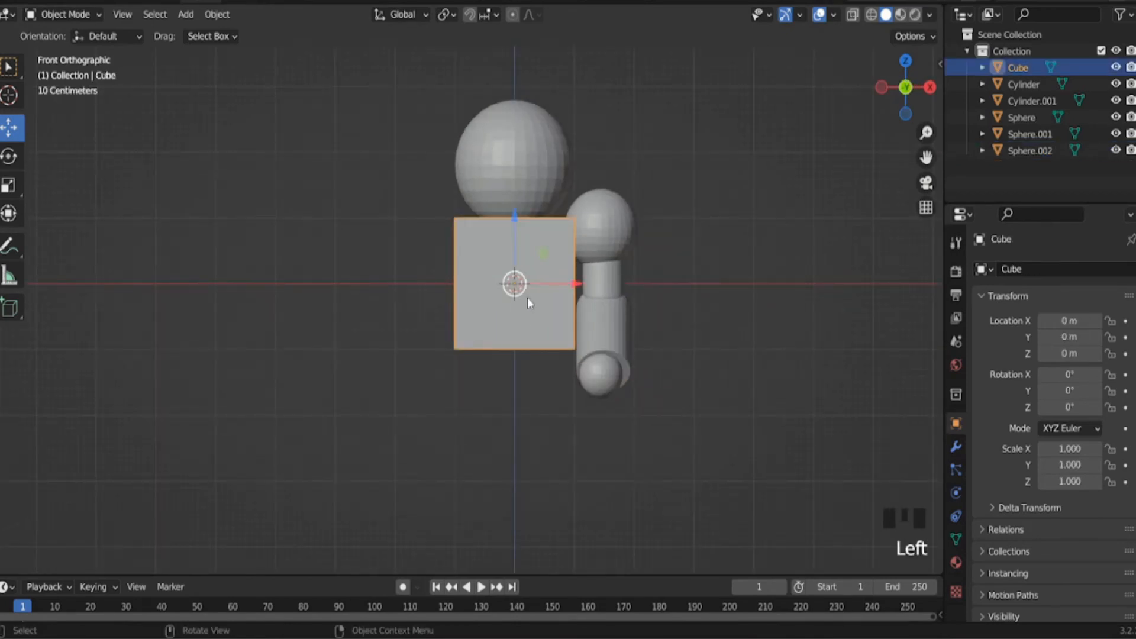
key(shift+d)
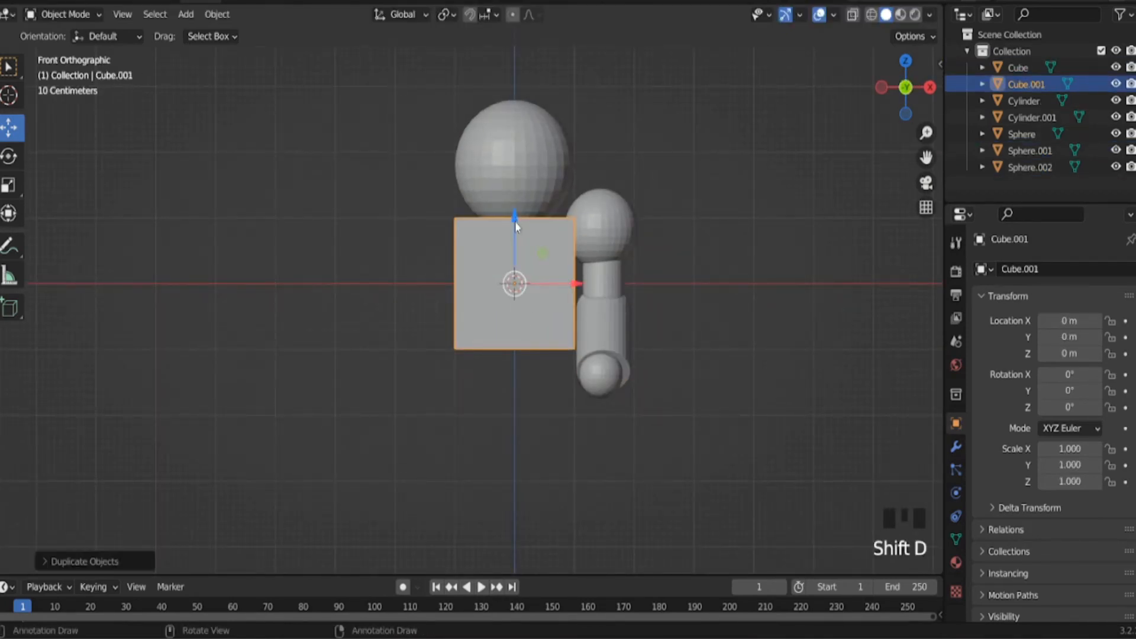
drag(514, 222, 603, 344)
key(s)
click(601, 308)
Step: Duplicate the waist cube, scale the copy uniformly to about 0.826 and lower it to about Z -2.11 m
key(shift+d)
key(Escape)
key(s)
click(684, 331)
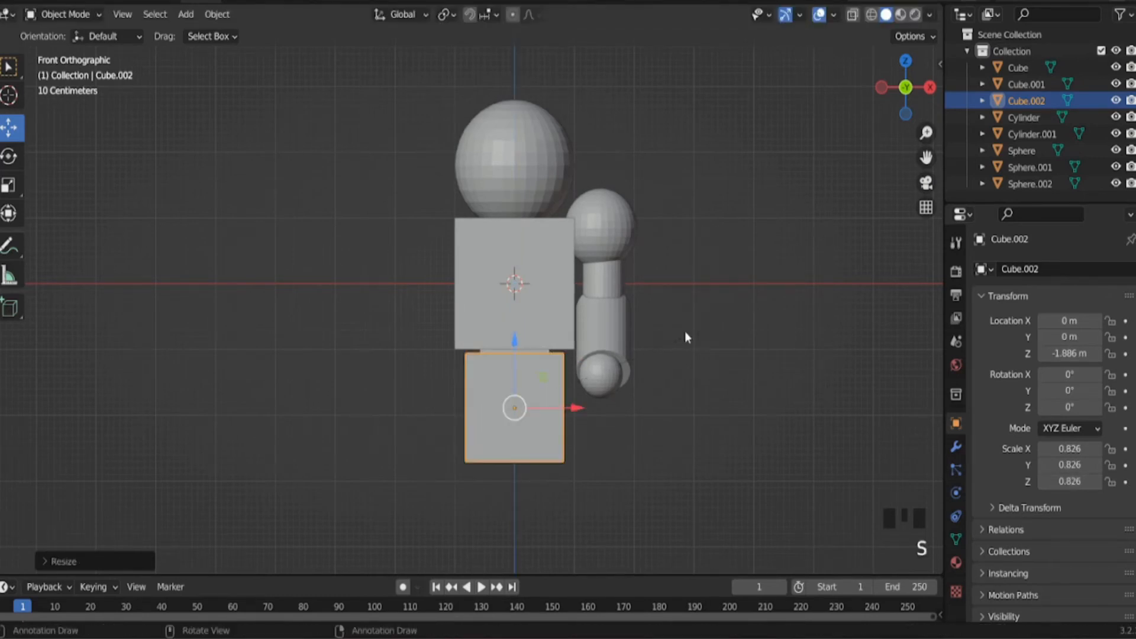
drag(517, 335, 517, 355)
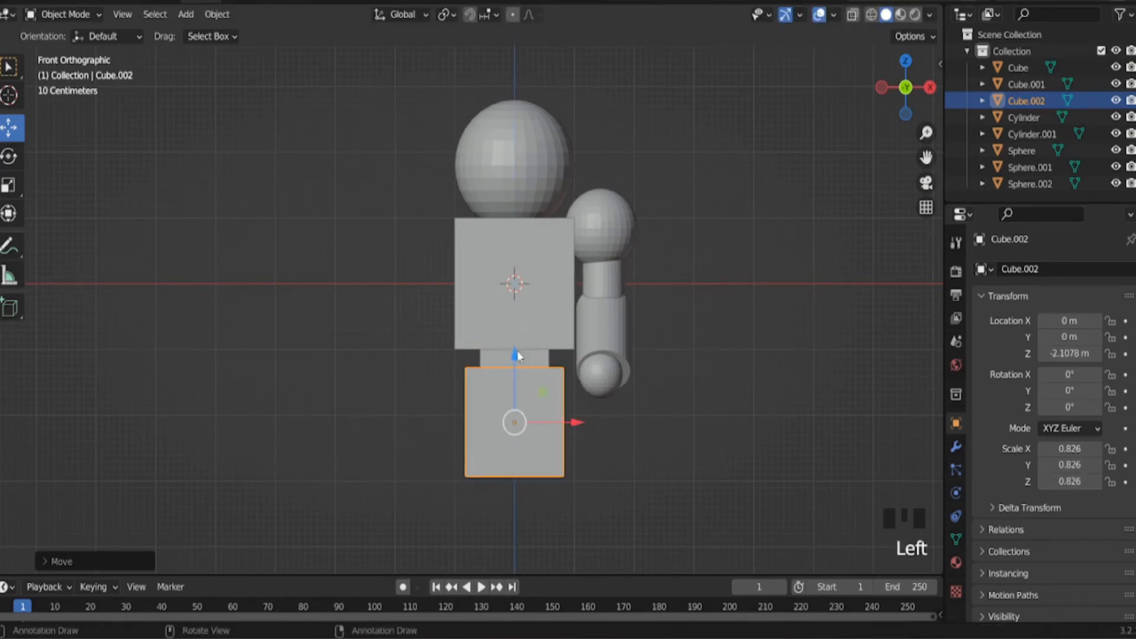
Step: Flatten the lowest cube along Z and raise it against the waist block as hips
key(s)
key(z)
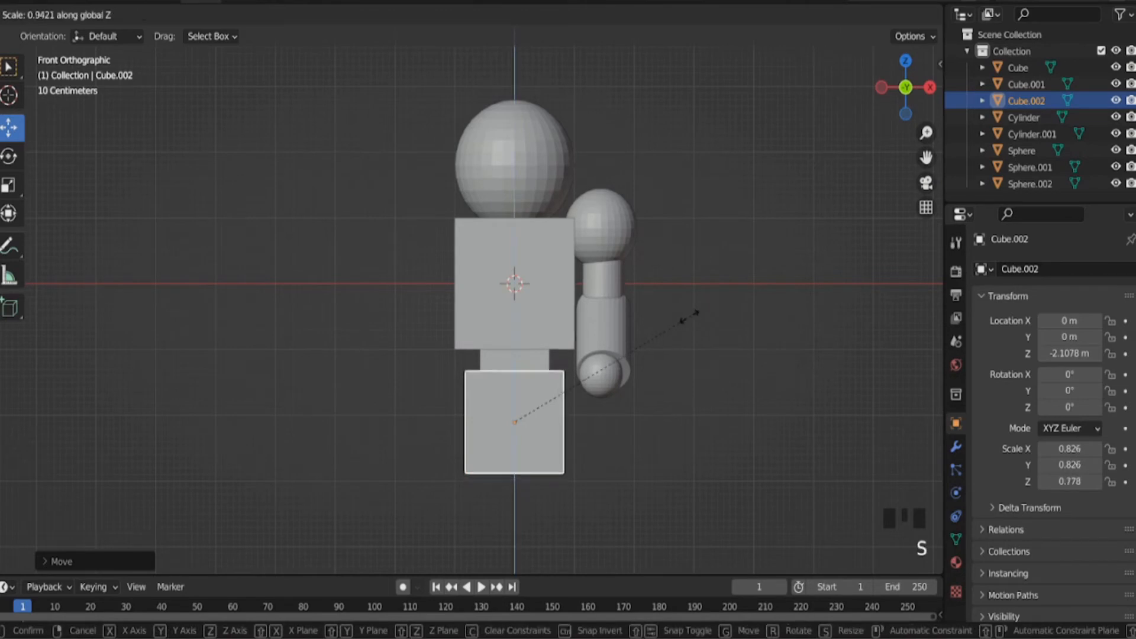
click(607, 382)
drag(514, 370, 515, 335)
Step: Duplicate the upper-arm cylinder and lower the copy along Z to about -2.66 m, below the hips
middle_drag(617, 318, 593, 324)
click(580, 273)
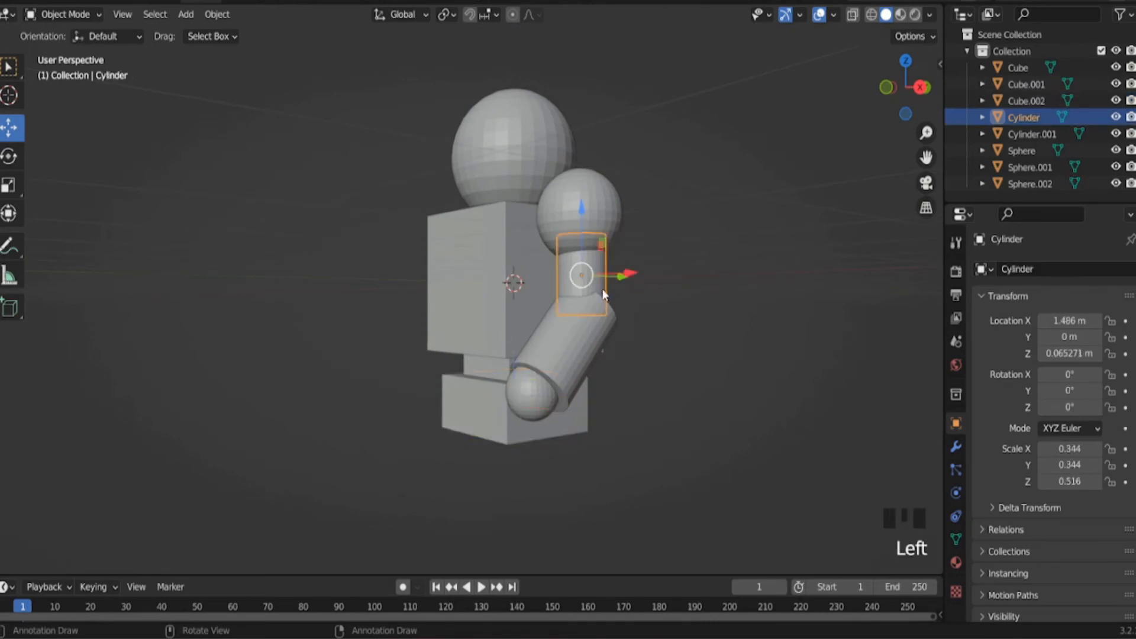
key(shift+d)
click(583, 414)
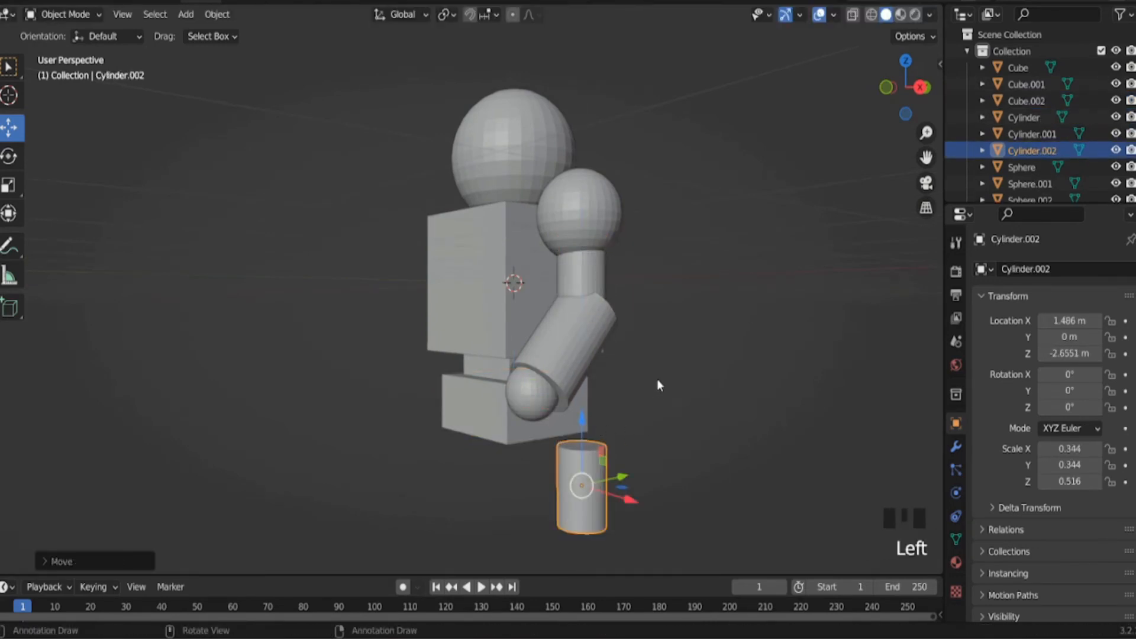
Step: In the front orthographic view, move the leg cylinder against the underside of the hips at about X 0.437 m, Z -2.564 m
key(KP_1)
drag(661, 458, 593, 456)
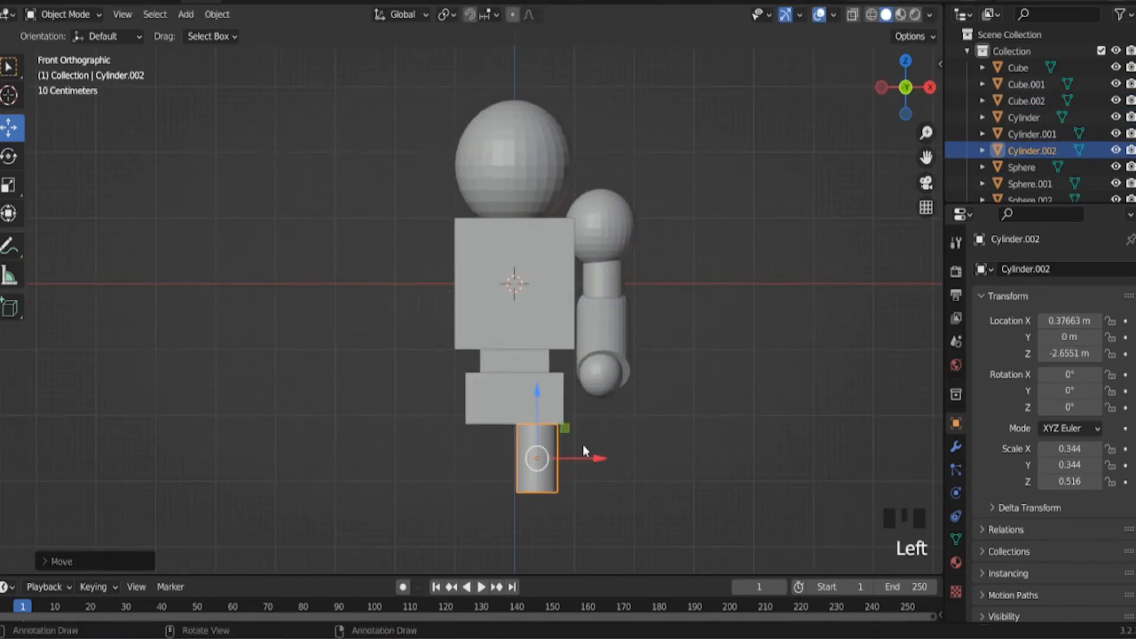
drag(541, 399, 540, 392)
drag(592, 461, 600, 460)
shift+middle_drag(600, 460, 560, 374)
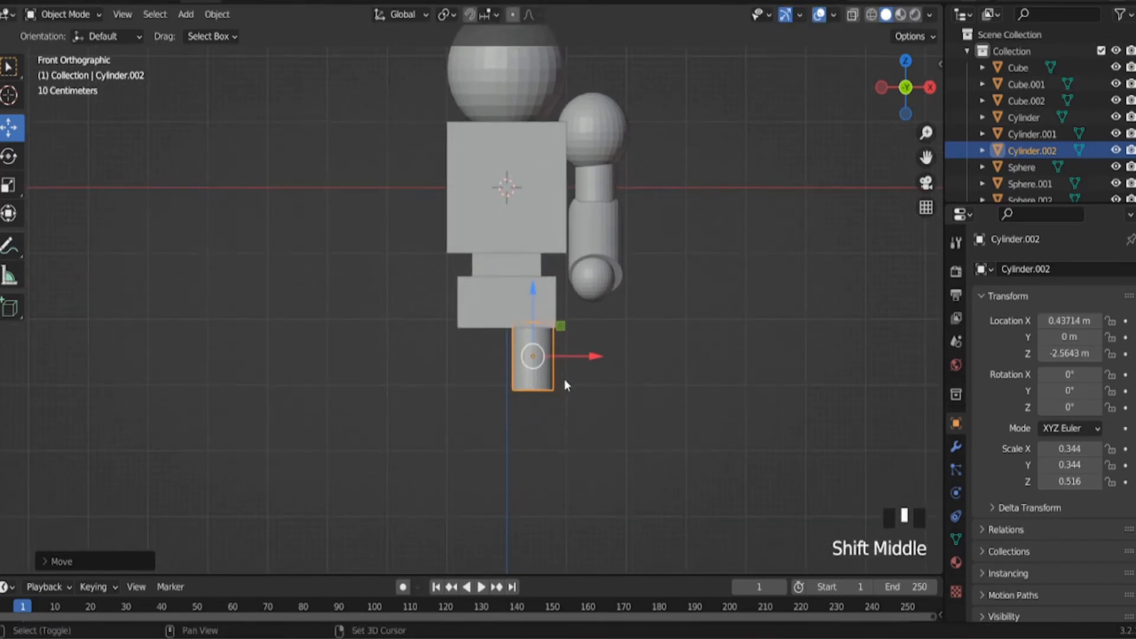
Step: Duplicate the leg cylinder and lower the copy along Z to about -3.946 m as a lower leg
key(shift+d)
right_click(562, 377)
drag(537, 301, 535, 388)
Step: Scale the lower-leg cylinder to about 0.517 in X and Y and 1.065 in Z, and raise it to about Z -3.835 m
key(s)
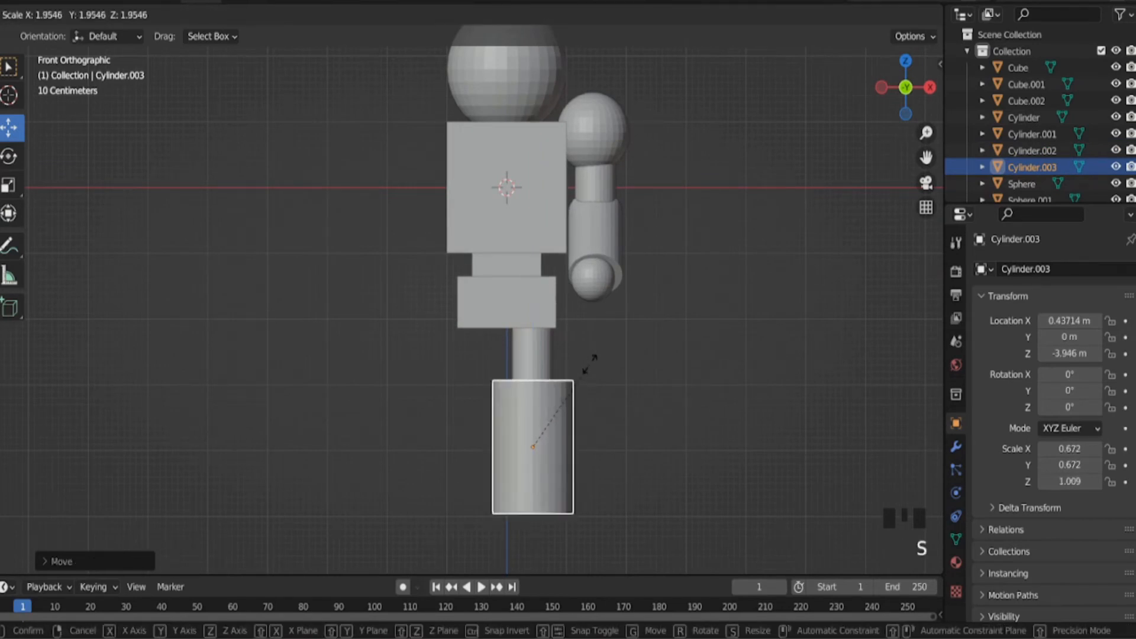
right_click(589, 364)
key(s)
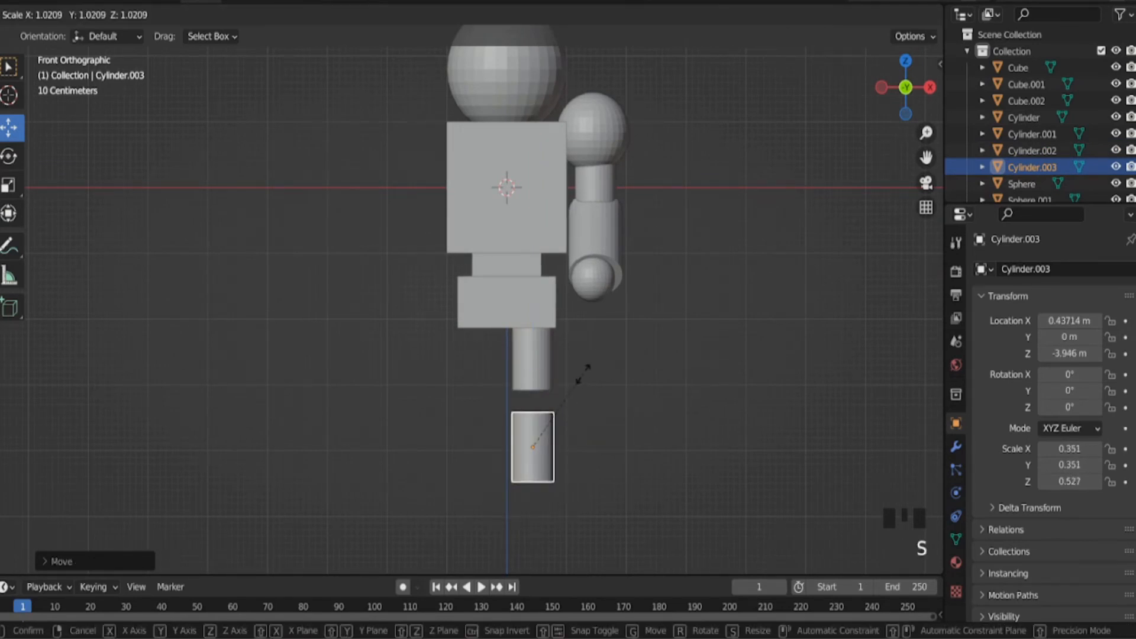
click(597, 342)
key(s)
key(z)
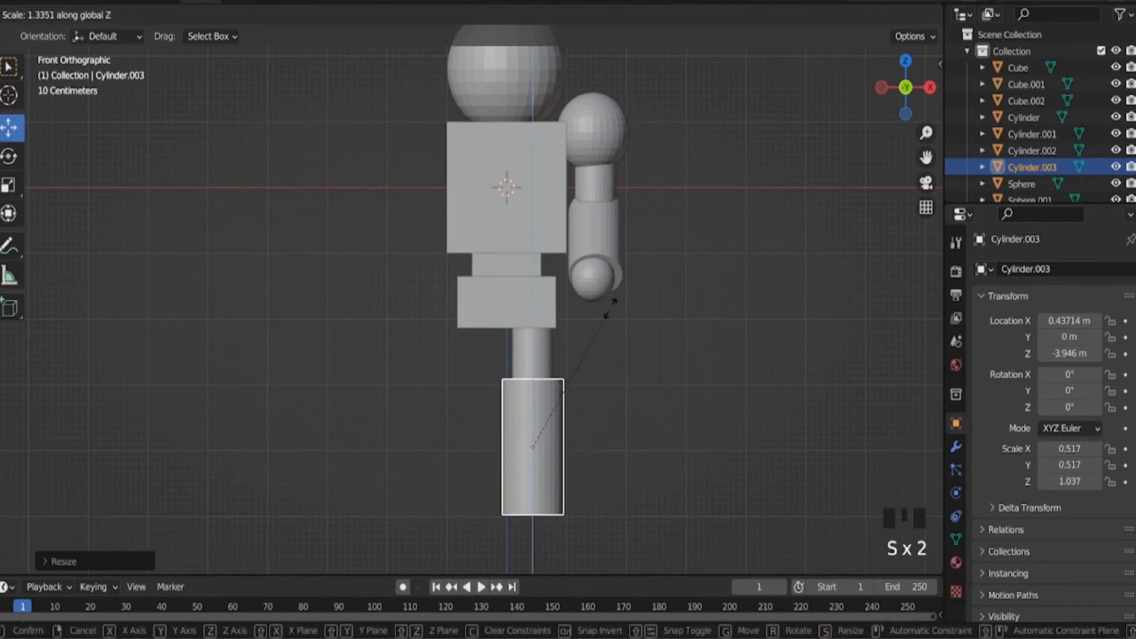
click(607, 314)
drag(538, 374, 610, 331)
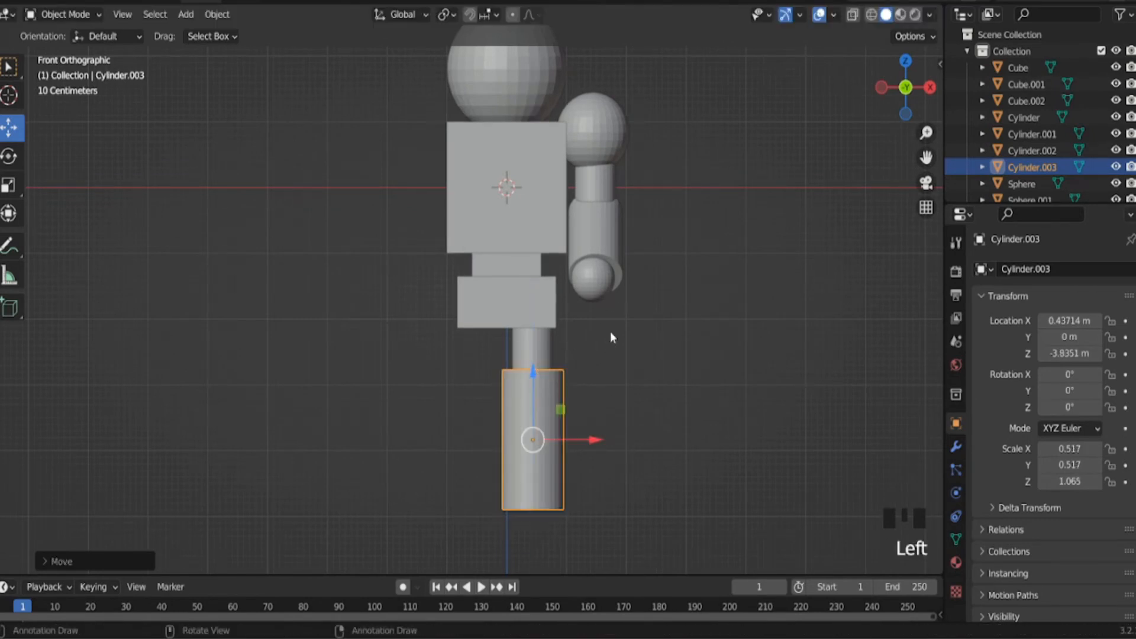
middle_drag(610, 331, 651, 317)
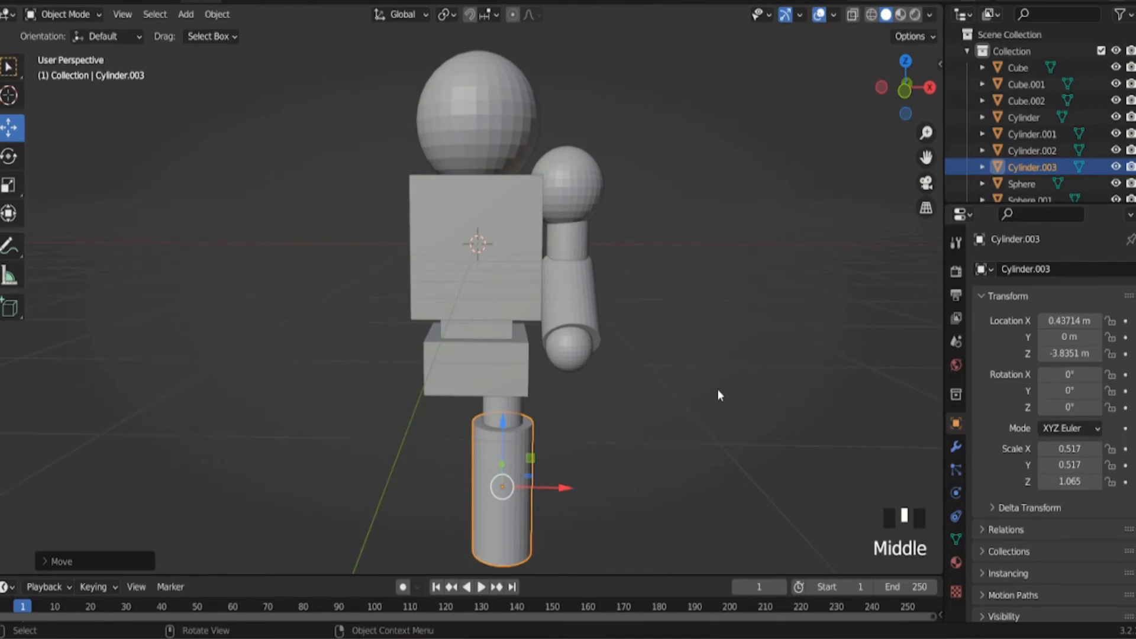
click(727, 415)
middle_drag(728, 418, 797, 409)
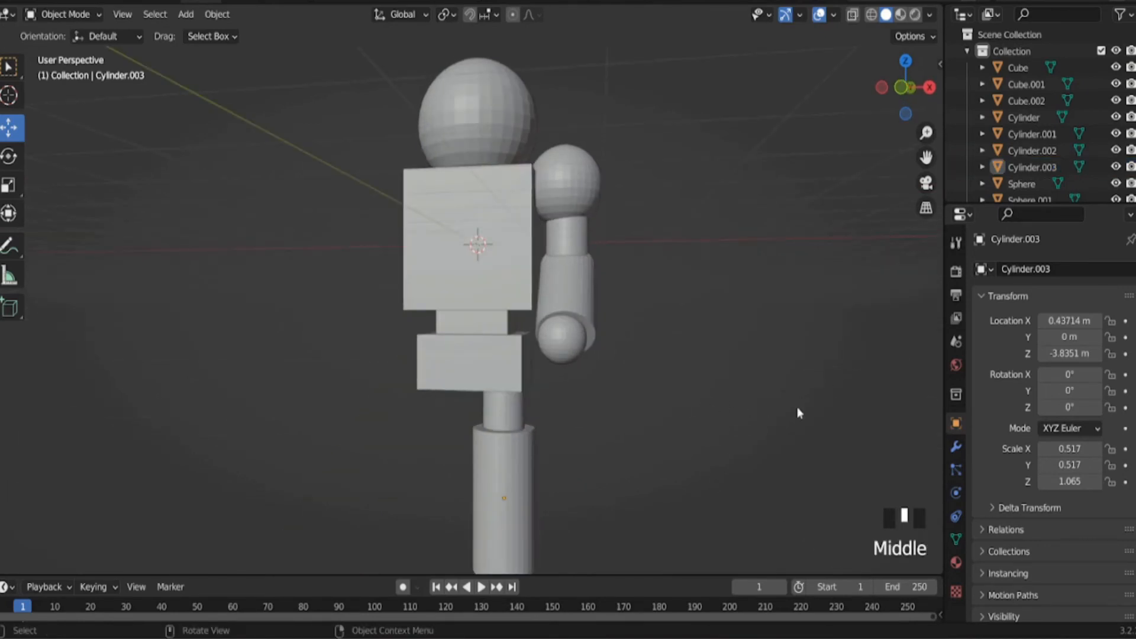
Step: Show the modifier settings and examine the arm parts one by one: shoulder sphere, upper arm, forearm and hand
click(956, 448)
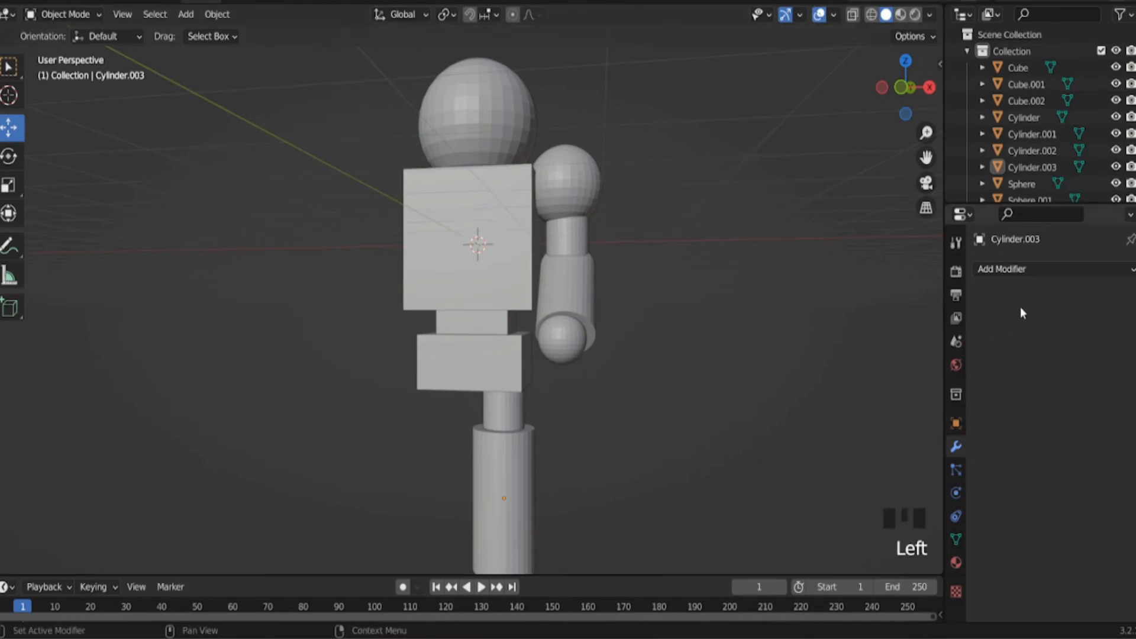
middle_drag(679, 319, 692, 305)
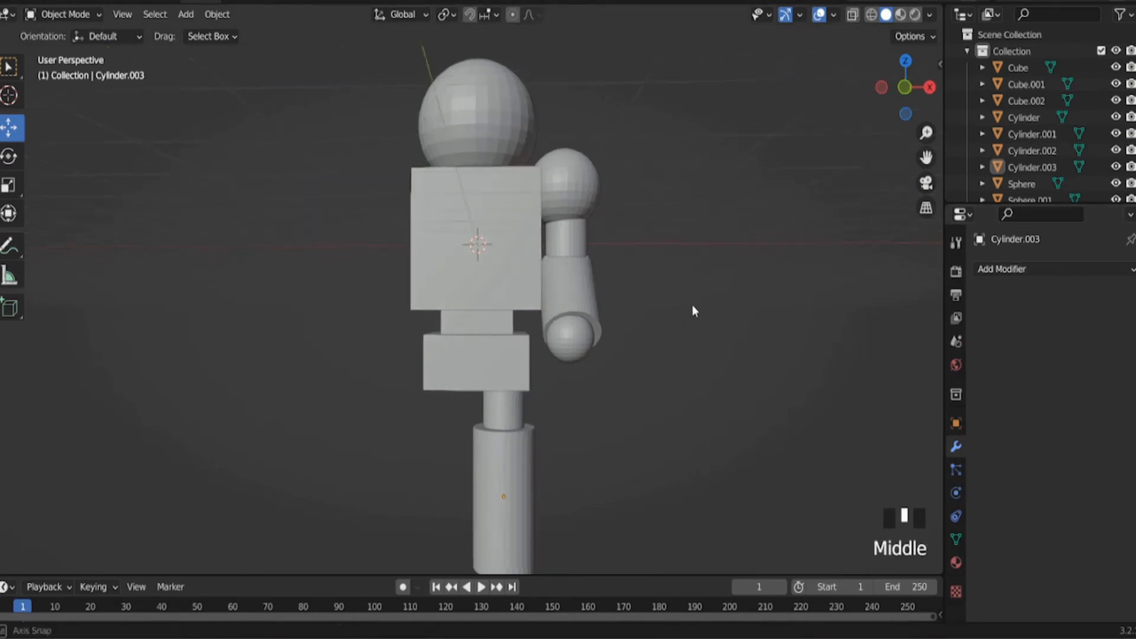
click(568, 202)
click(569, 242)
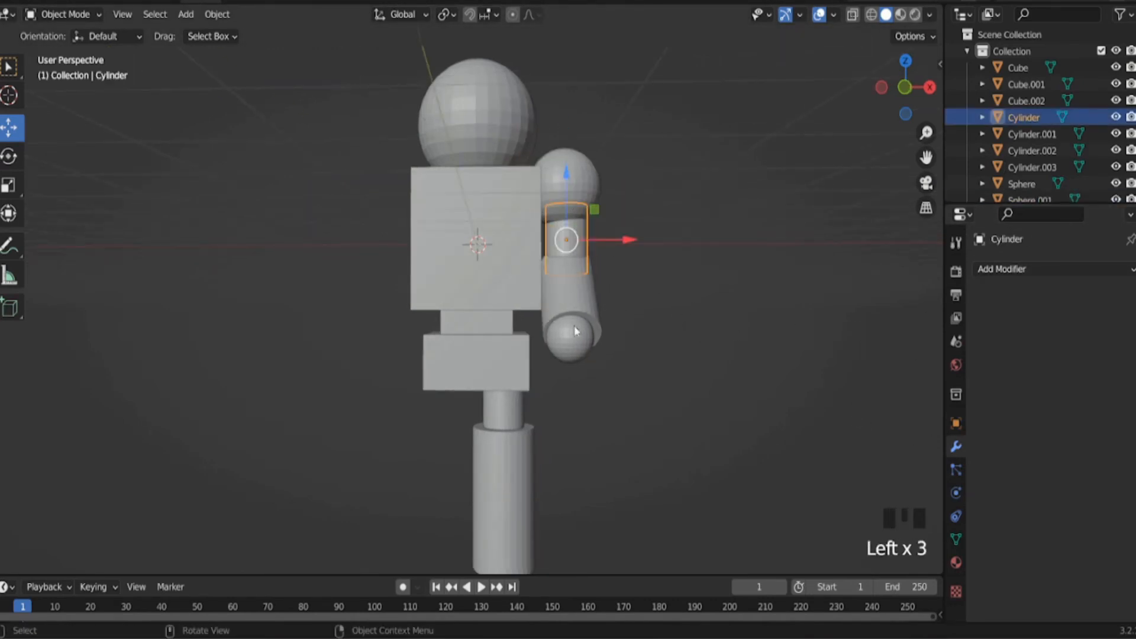
click(569, 290)
click(571, 335)
click(569, 242)
click(569, 203)
click(733, 284)
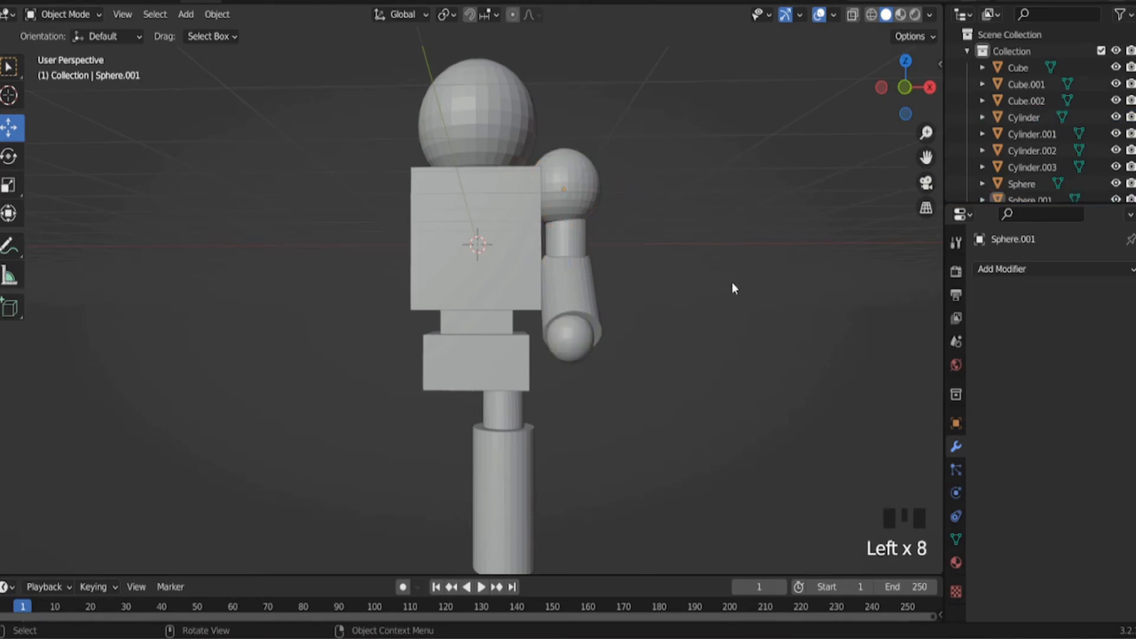
Step: Add a Mirror modifier on the X axis to the shoulder sphere, using the torso cube as the mirror object
click(580, 171)
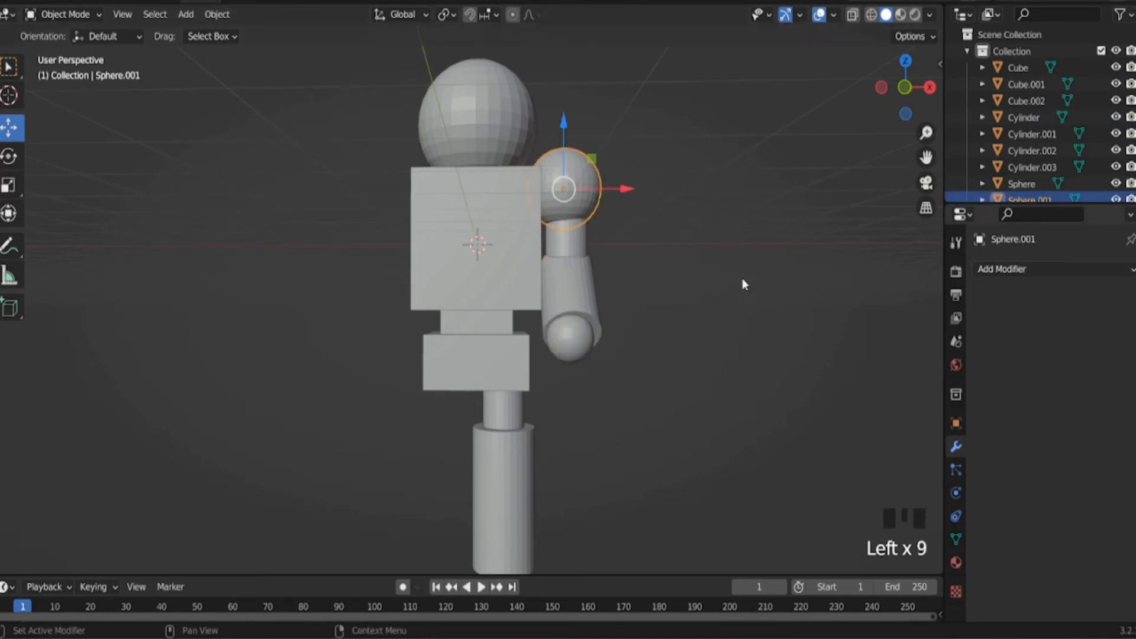
click(1019, 271)
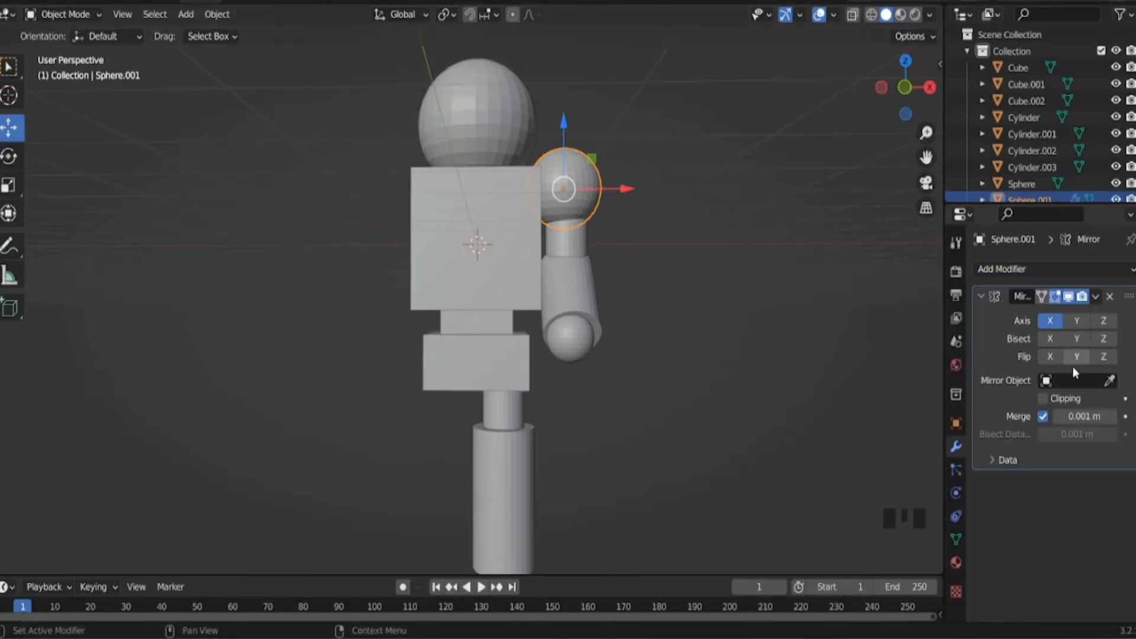
click(1110, 381)
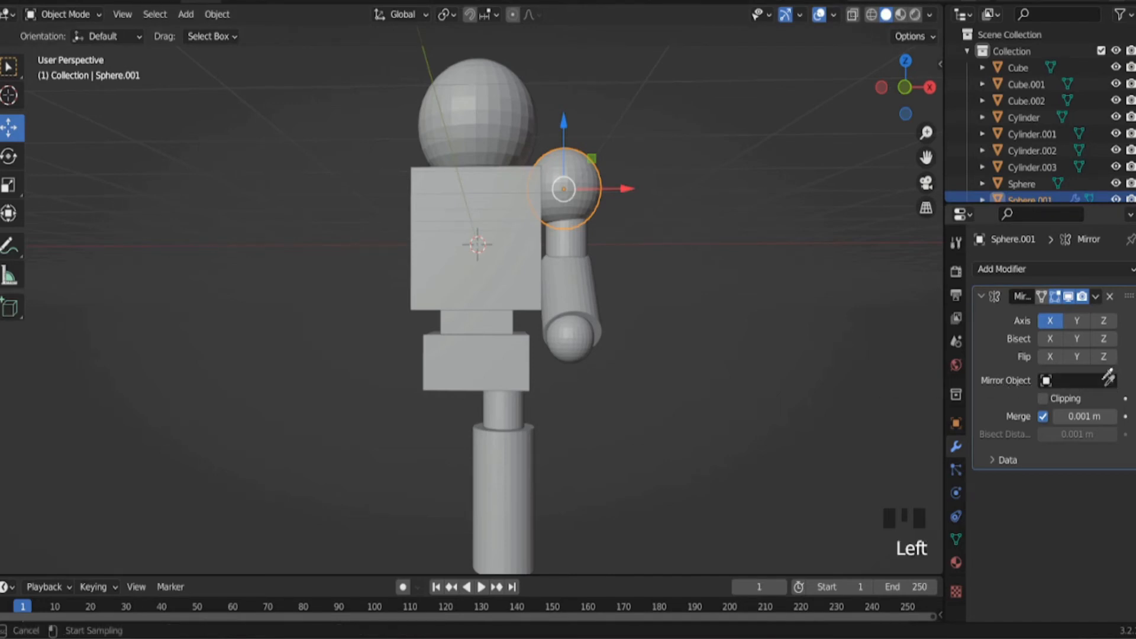
click(485, 203)
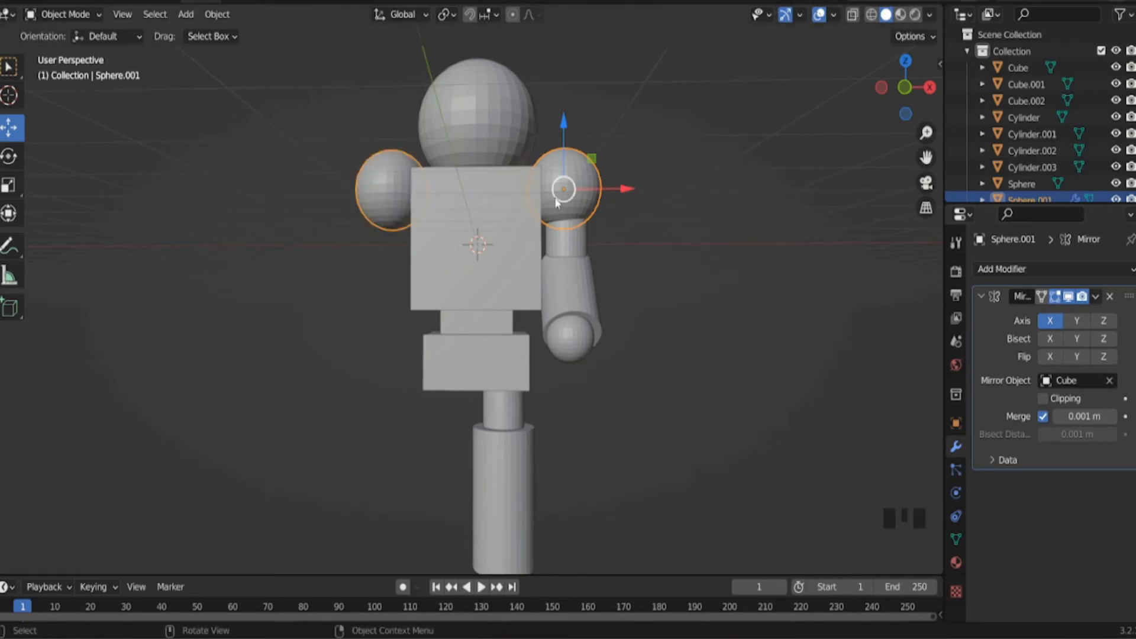
Step: Shift the shoulder sphere forward along Y and switch its Mirror modifier to the Y axis
click(596, 179)
middle_drag(673, 138, 556, 228)
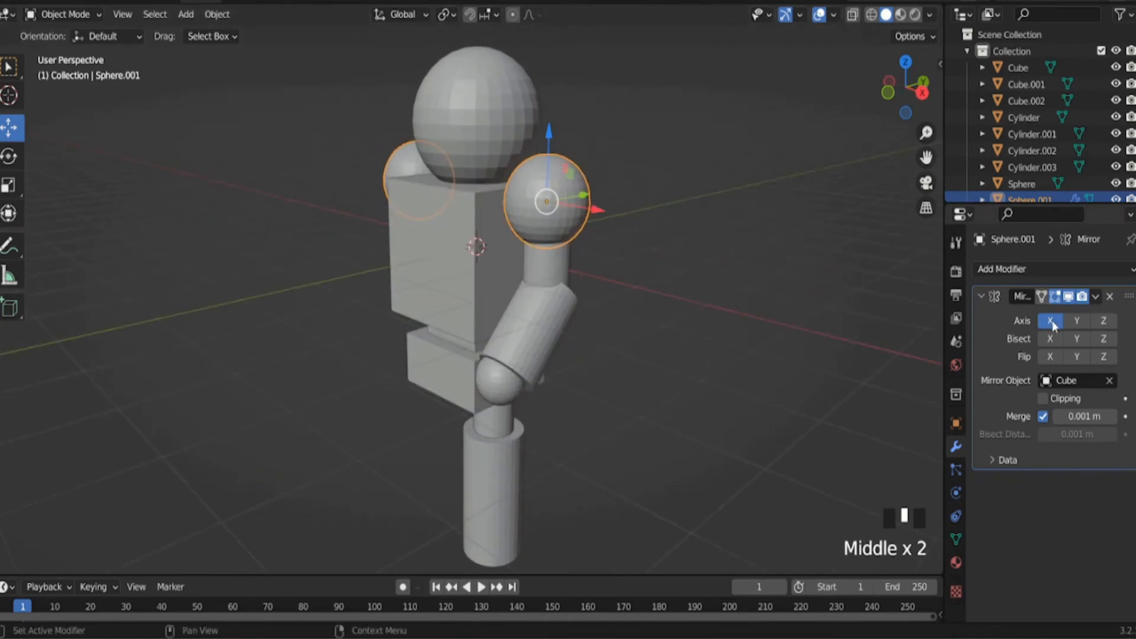
middle_drag(687, 310, 593, 268)
drag(560, 213, 520, 219)
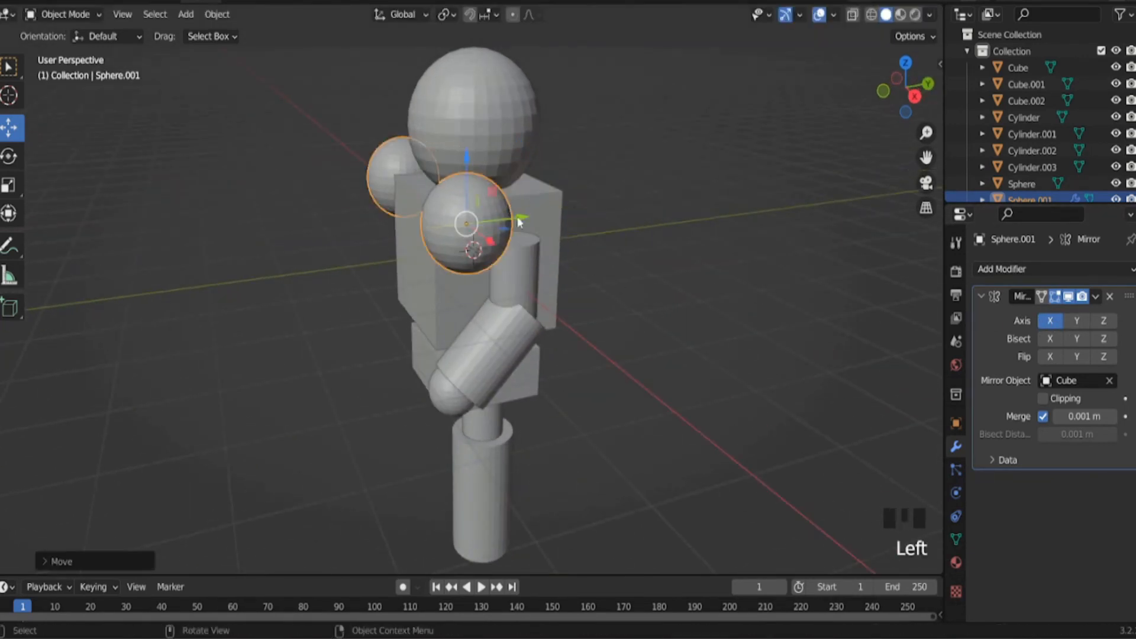
middle_drag(521, 219, 599, 232)
click(1051, 320)
click(1076, 321)
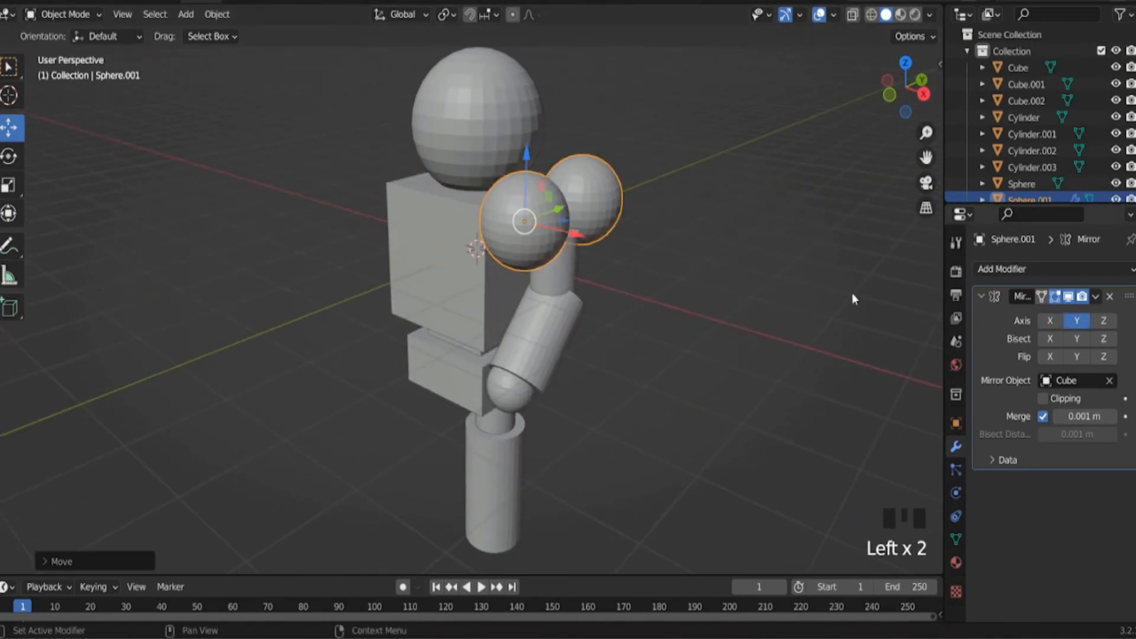
Step: Try sliding the shoulder sphere along Y, and enable the Z and X axes as well in its Mirror modifier
middle_drag(852, 293, 548, 263)
drag(490, 224, 384, 224)
right_click(384, 224)
middle_drag(649, 266, 740, 284)
click(1104, 320)
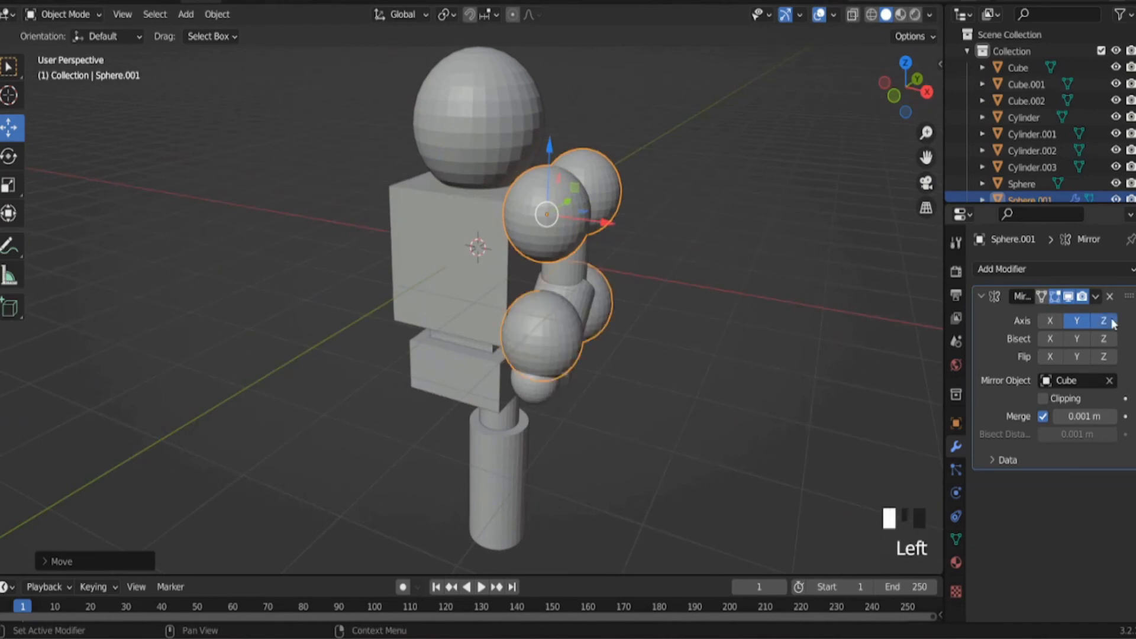
click(1051, 320)
middle_drag(568, 231, 432, 234)
mouse_move(488, 224)
mouse_down()
mouse_move(386, 223)
mouse_move(491, 223)
mouse_up()
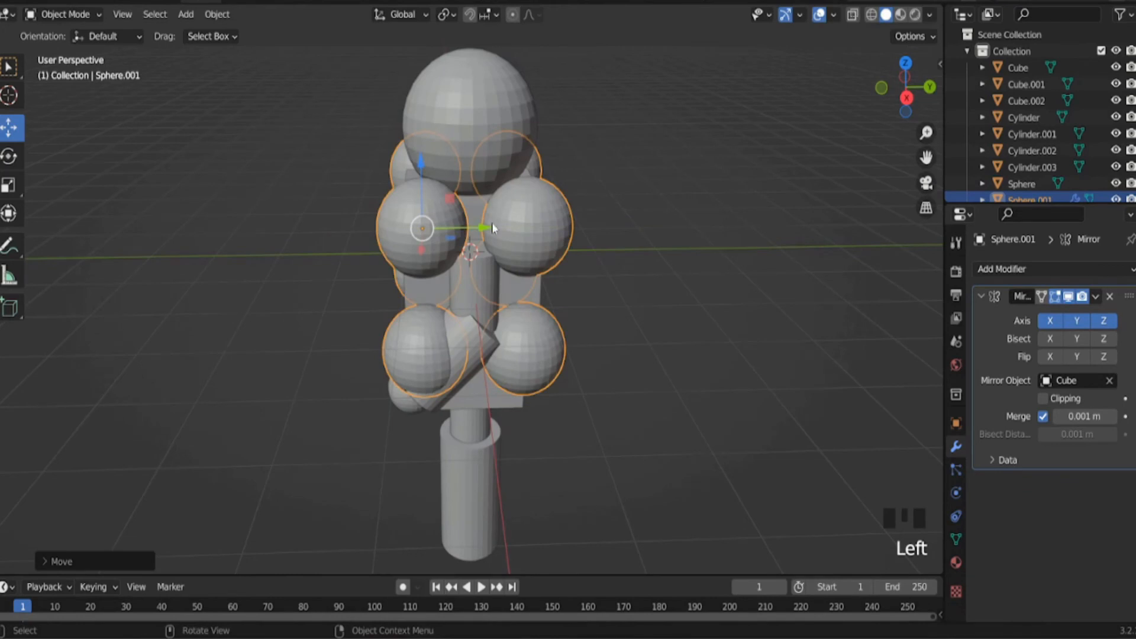
Step: Limit the shoulder sphere's Mirror modifier to the X axis and move the sphere back along Y over the arm
click(1077, 320)
click(1103, 320)
middle_drag(509, 277, 516, 235)
drag(516, 236, 533, 191)
key(KP_3)
key(KP_1)
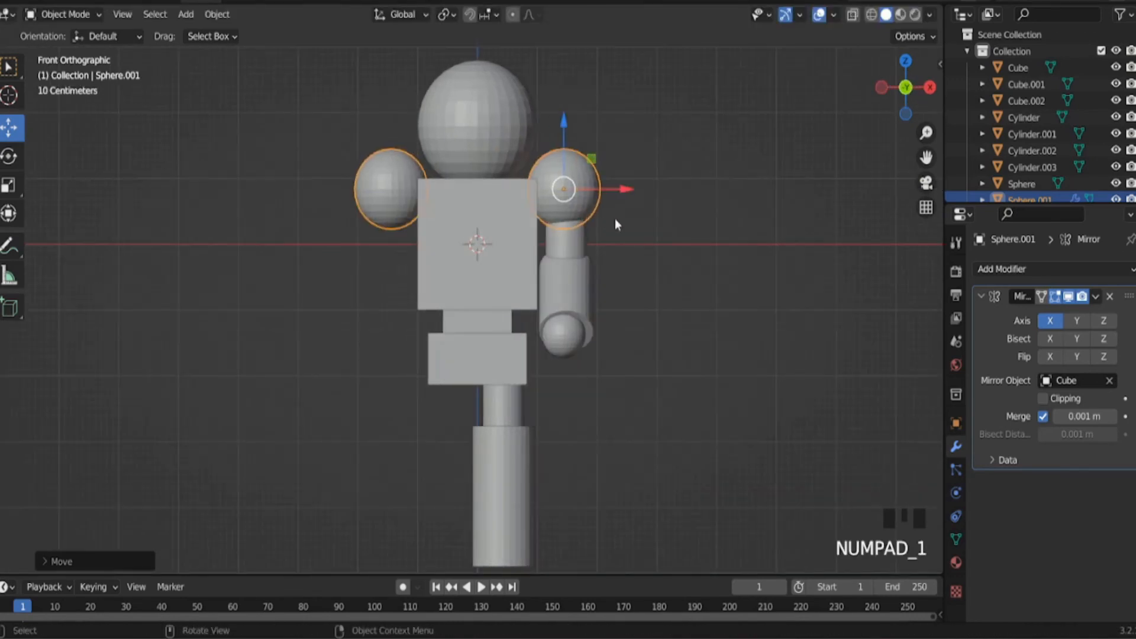
Step: Add a Mirror modifier to the upper-arm cylinder and set the torso cube as its mirror object
click(665, 226)
click(564, 240)
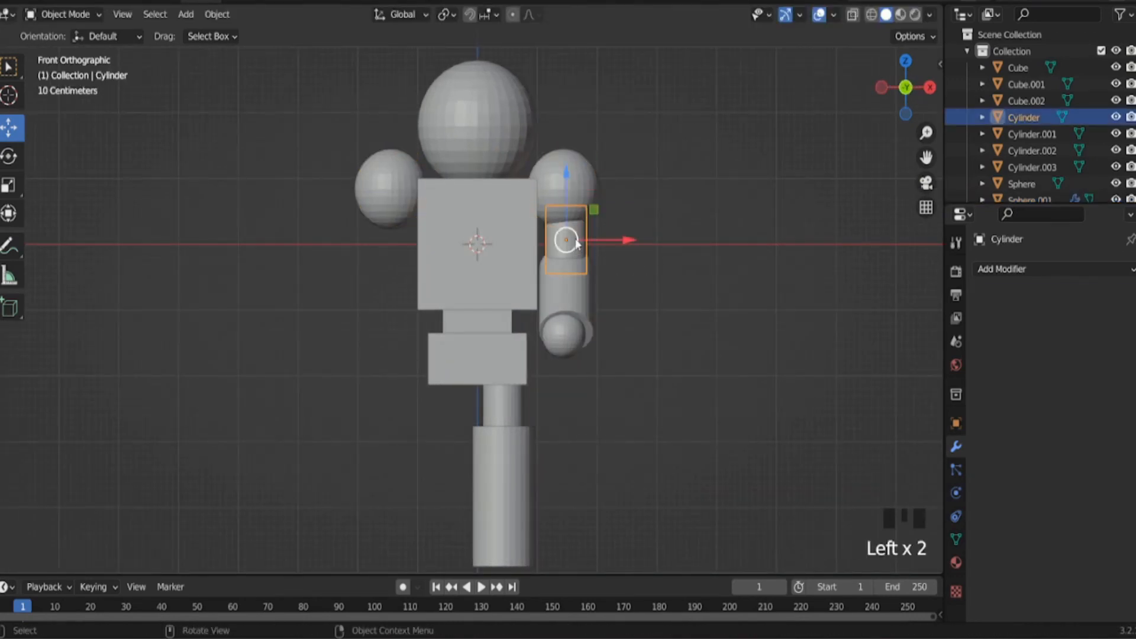
click(1013, 269)
click(1028, 268)
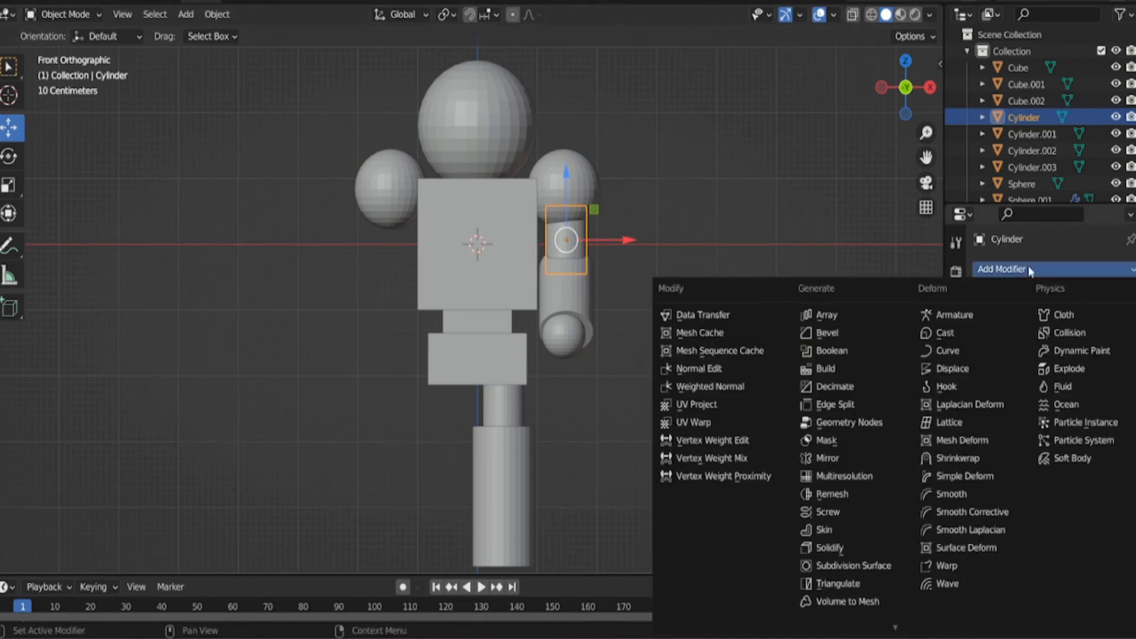
click(851, 460)
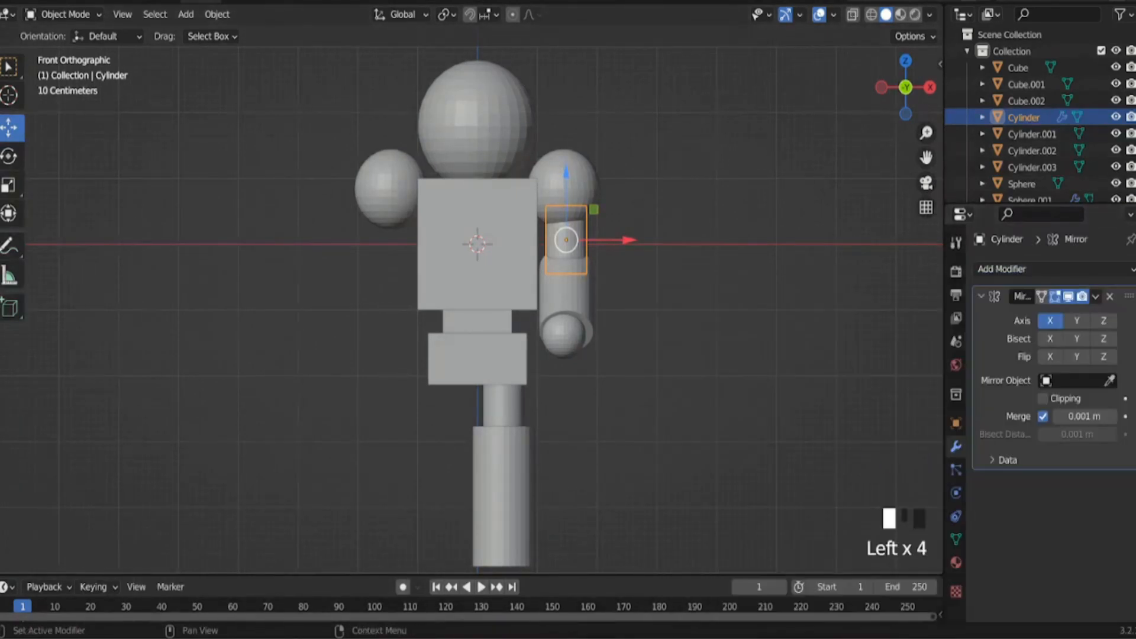
click(1109, 383)
click(485, 198)
Step: Mirror the forearm cylinder across the torso cube with an X-axis Mirror modifier
click(571, 298)
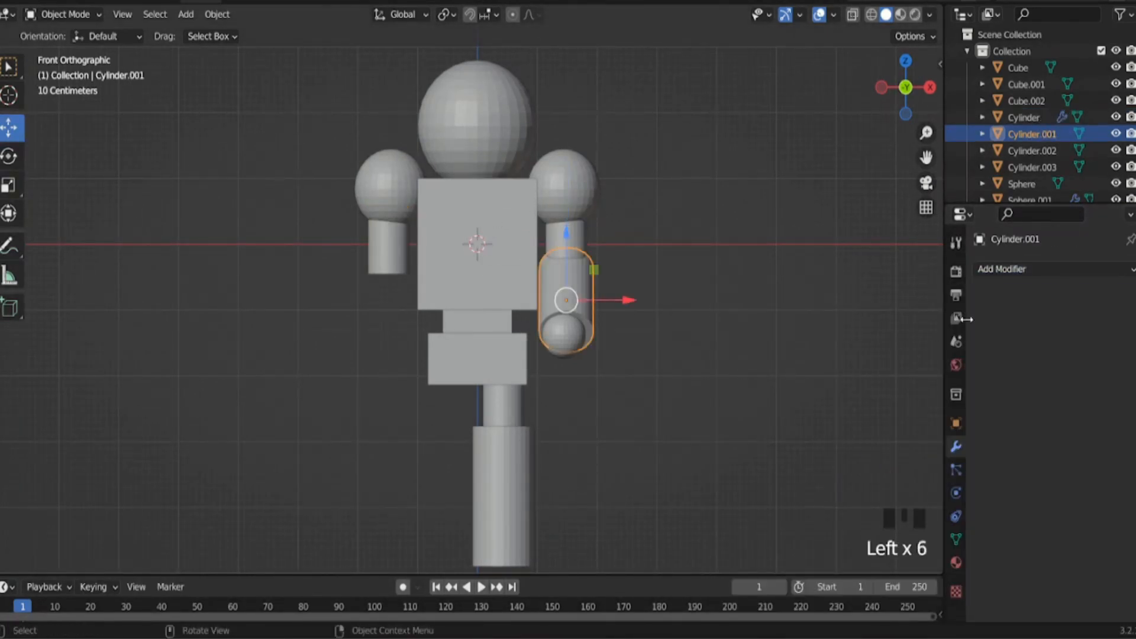
click(1000, 270)
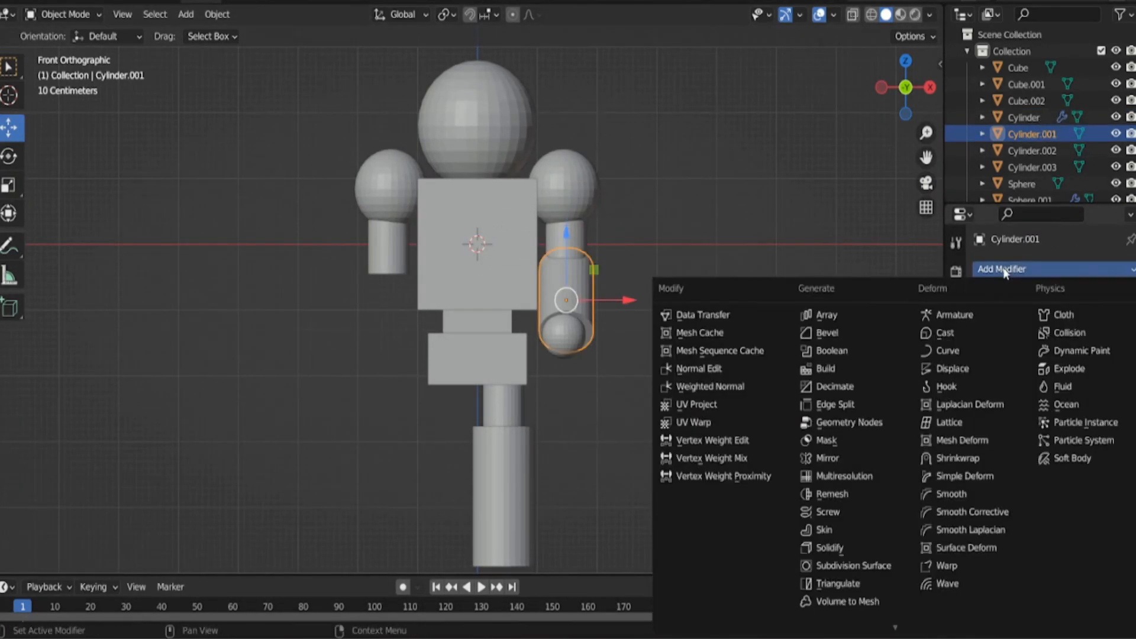
click(838, 460)
drag(1110, 381, 485, 232)
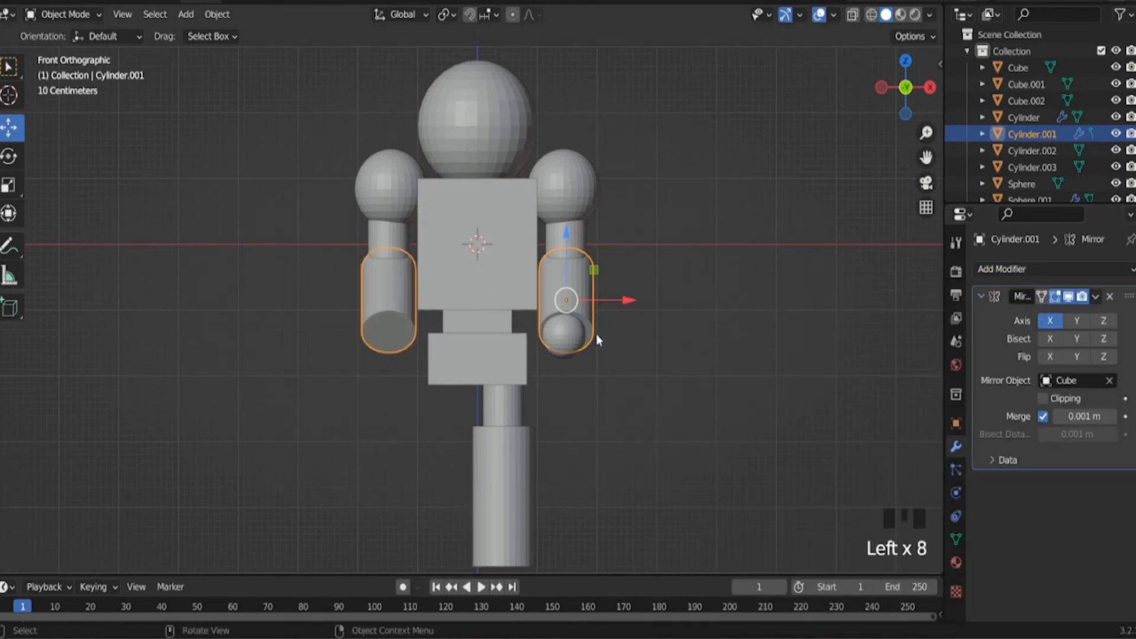
Step: Give the hand sphere a Mirror modifier on X with the torso cube as the mirror object
click(570, 333)
click(997, 273)
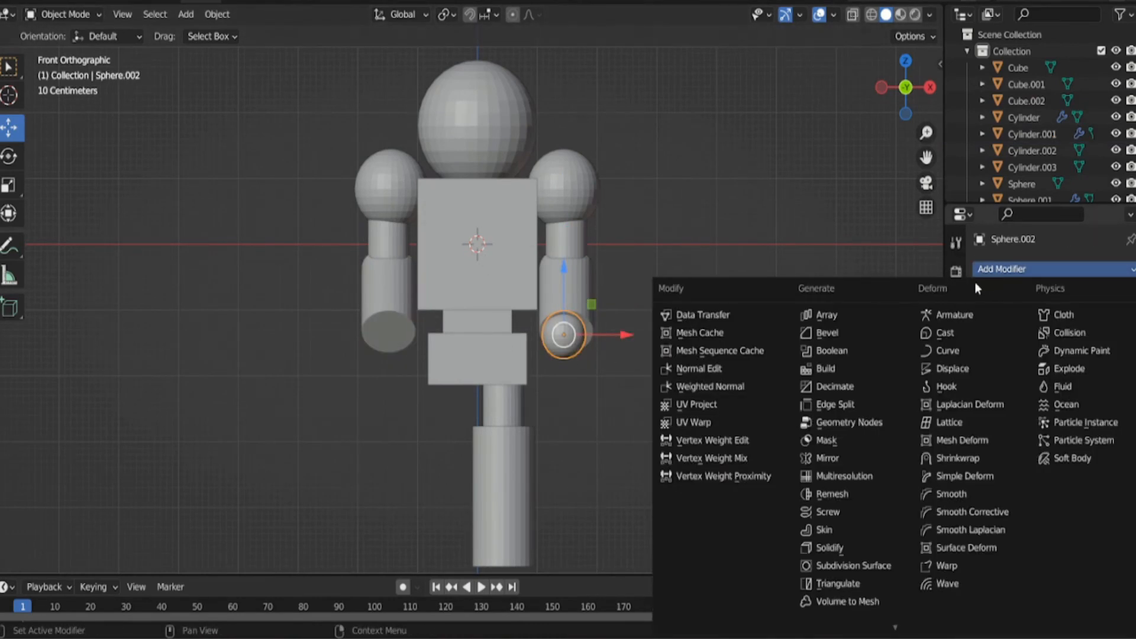
click(829, 458)
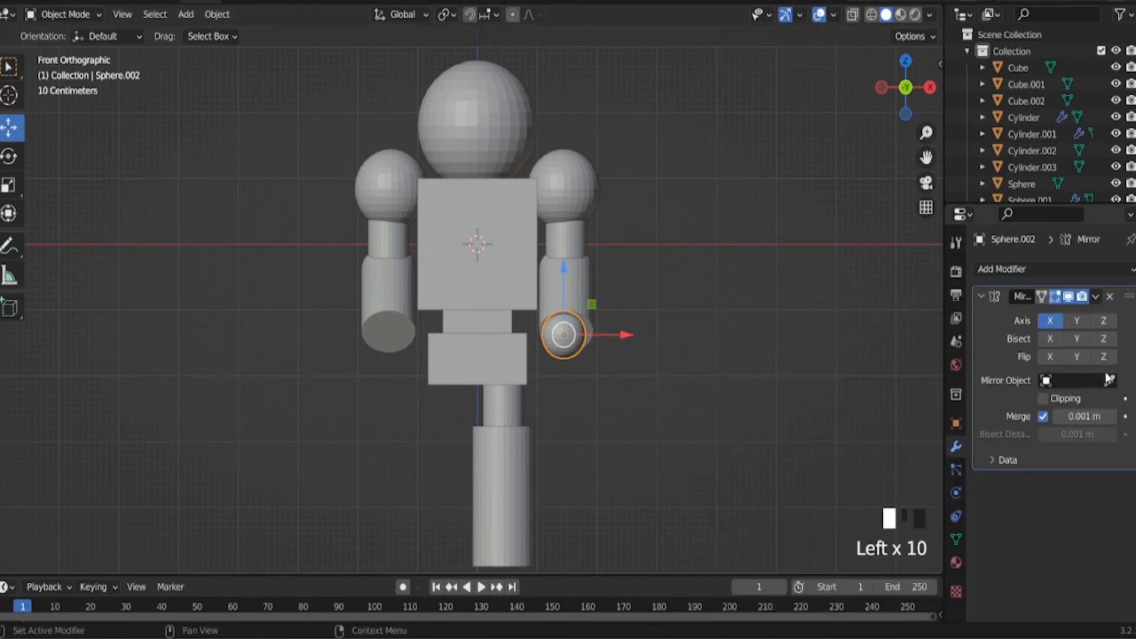
drag(1110, 384, 512, 260)
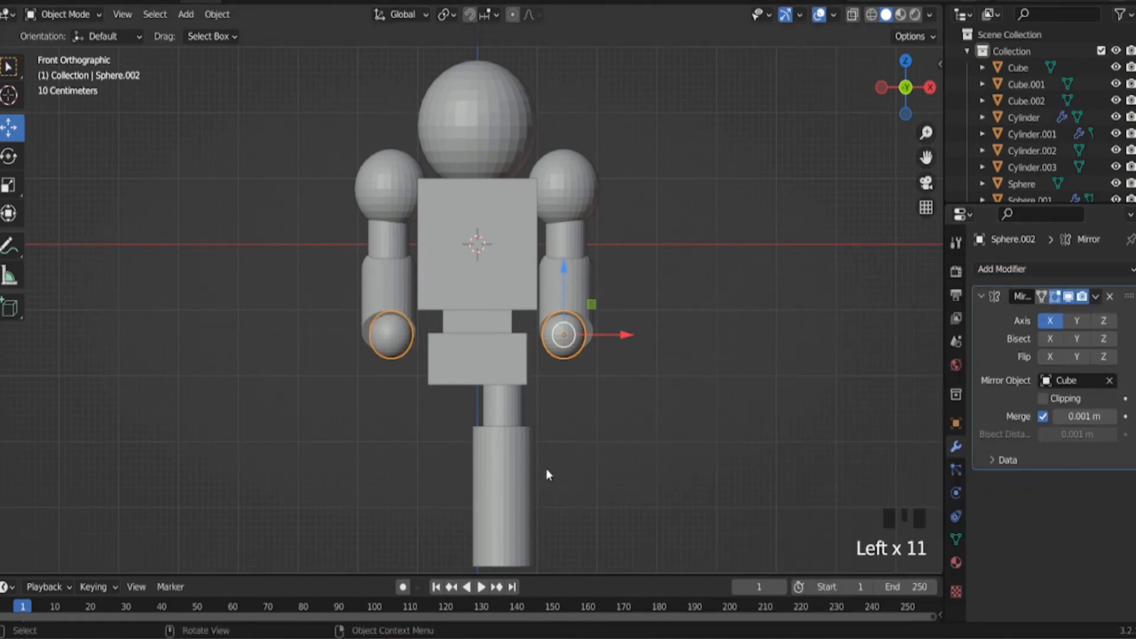
Step: Delete the large lower-leg cylinder
click(536, 474)
key(Delete)
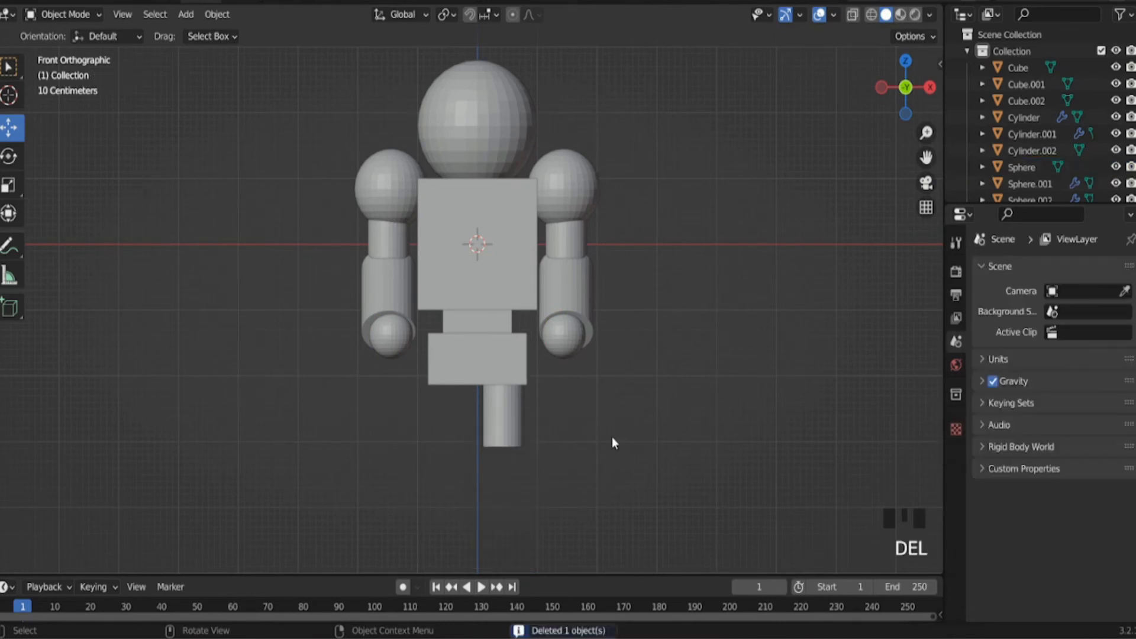
Step: Mirror the upper-leg cylinder on the X axis with a Mirror modifier using the torso cube as mirror object
click(509, 427)
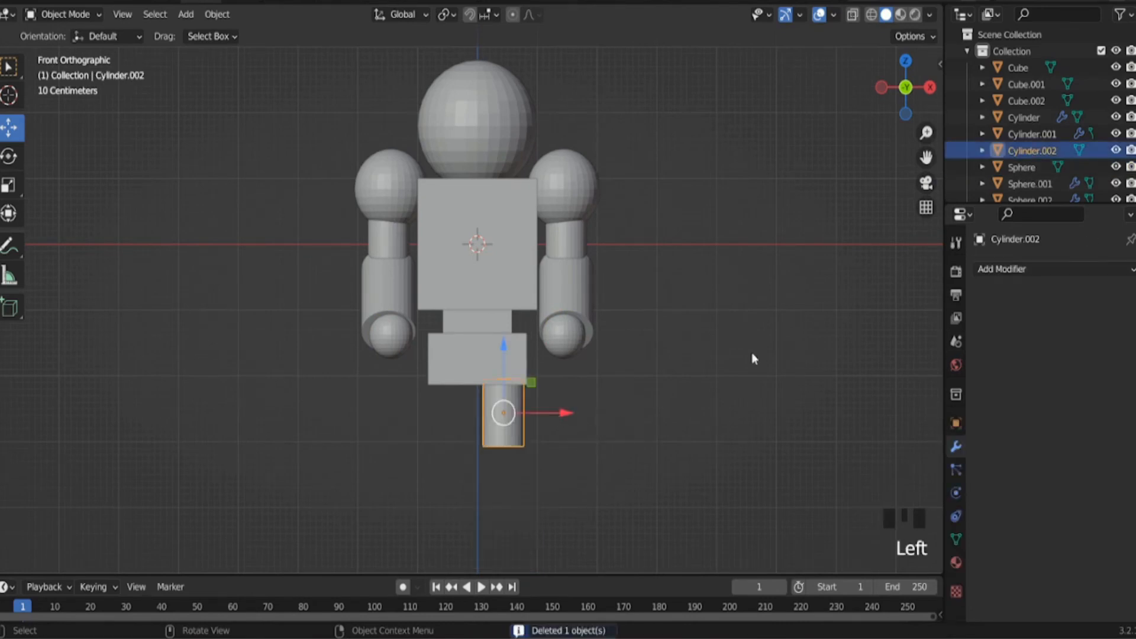
click(1000, 270)
click(827, 458)
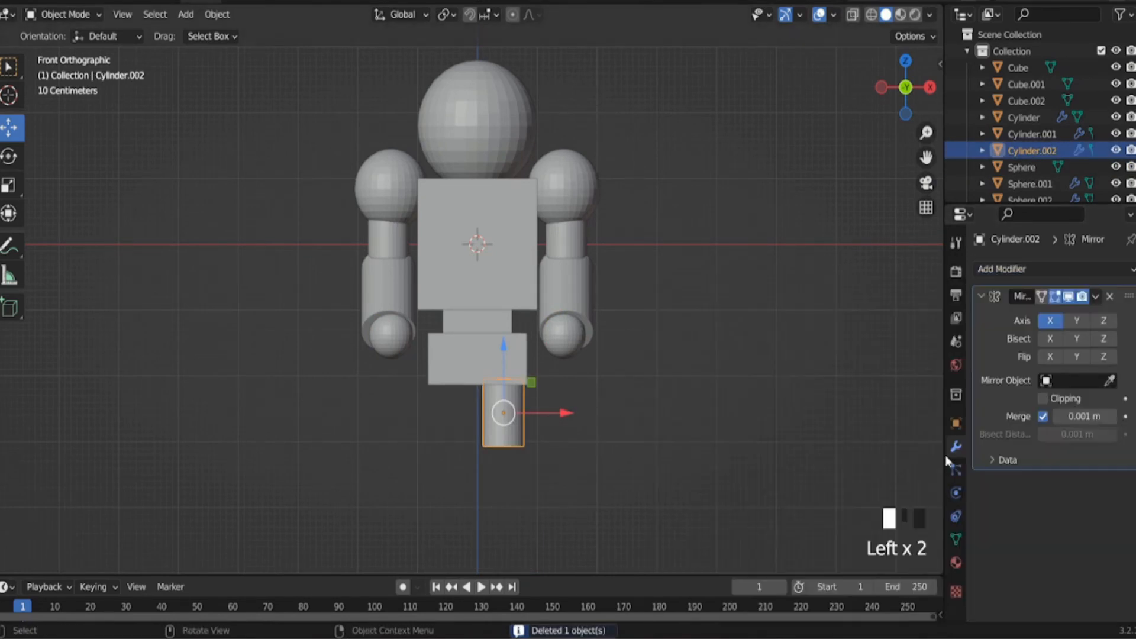
click(1110, 381)
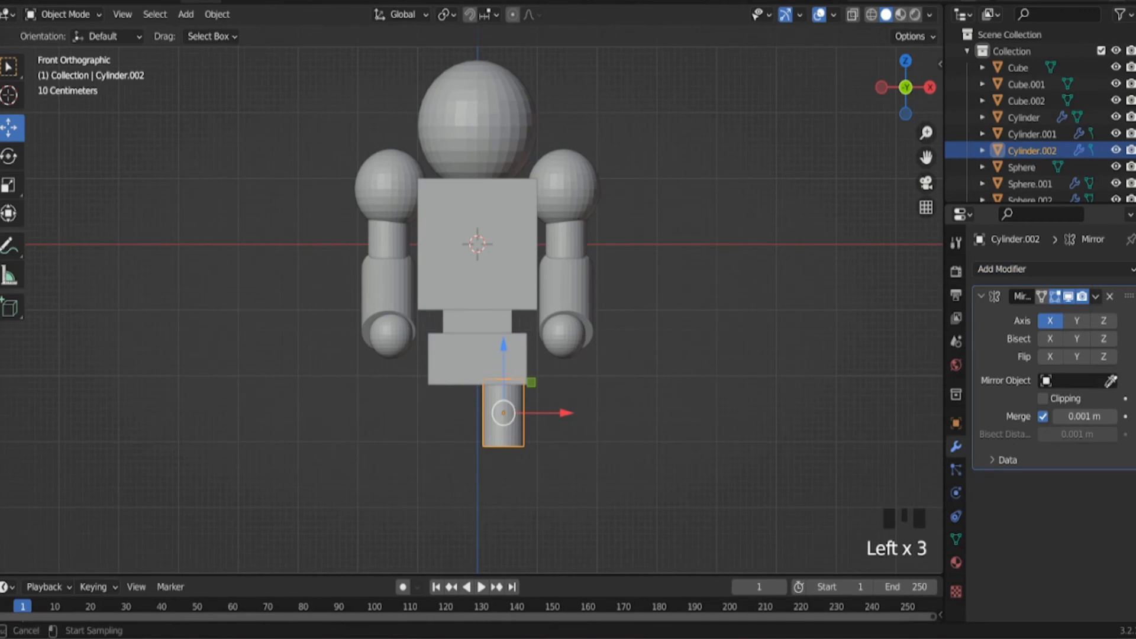
click(464, 261)
Step: Duplicate the mirrored upper-leg cylinder, move the copy down below it and enlarge it as the lower leg
key(shift+d)
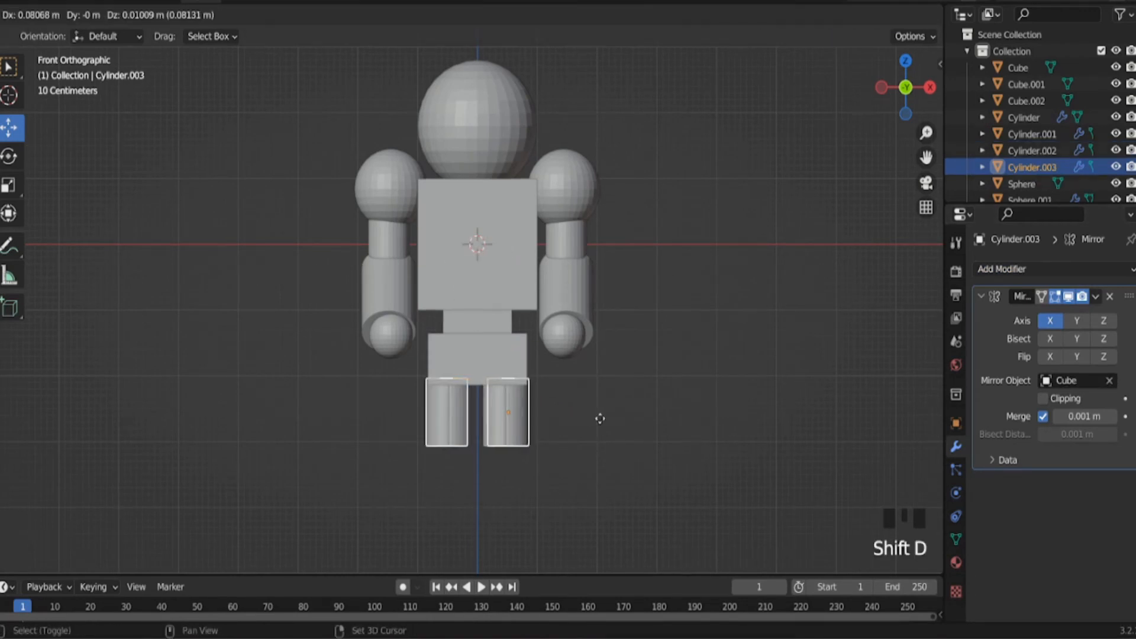
right_click(570, 448)
drag(505, 358, 504, 432)
key(s)
click(615, 421)
drag(558, 487, 572, 485)
Step: Scale the lower-leg cylinder down slightly, shift it inward along X and stretch it along Z to overlap the upper leg
key(s)
key(z)
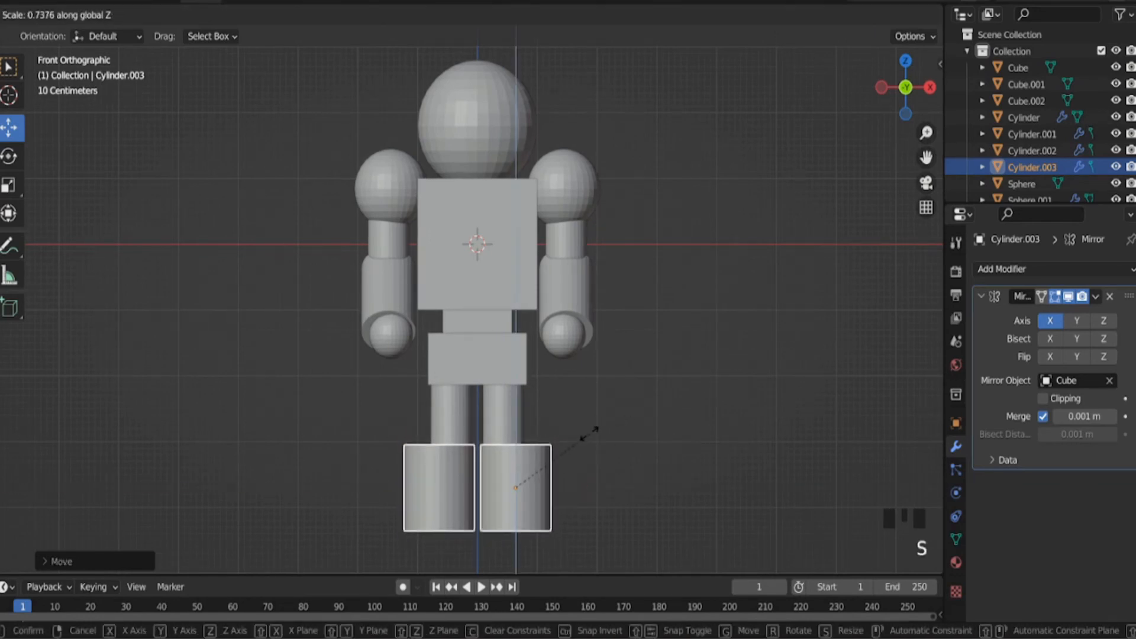
right_click(593, 421)
key(s)
click(567, 479)
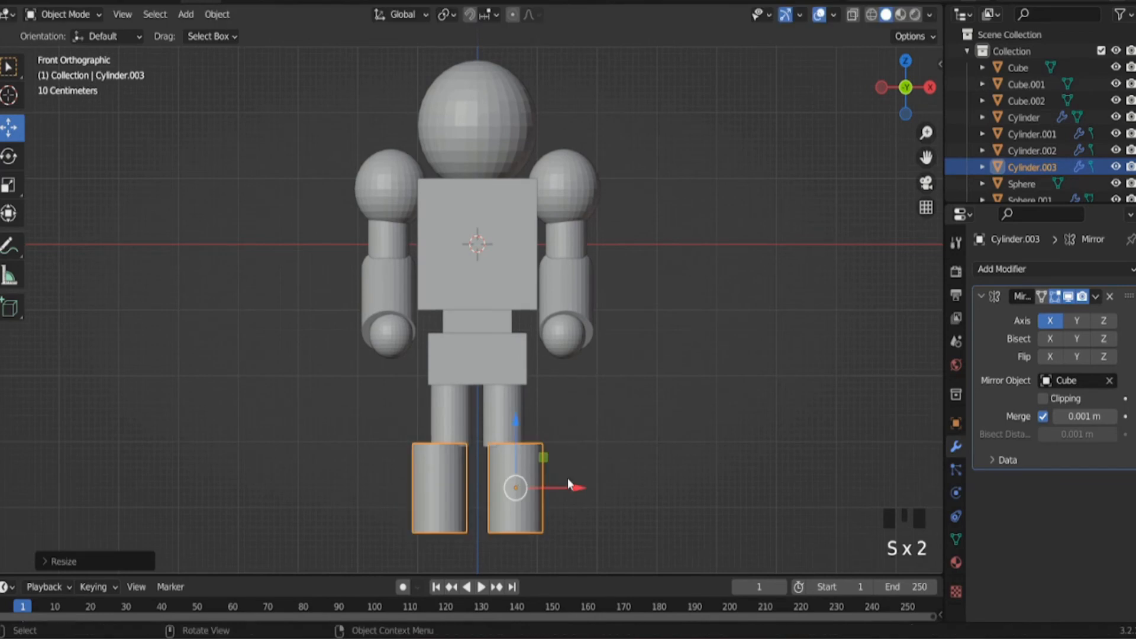
drag(566, 478, 563, 478)
key(s)
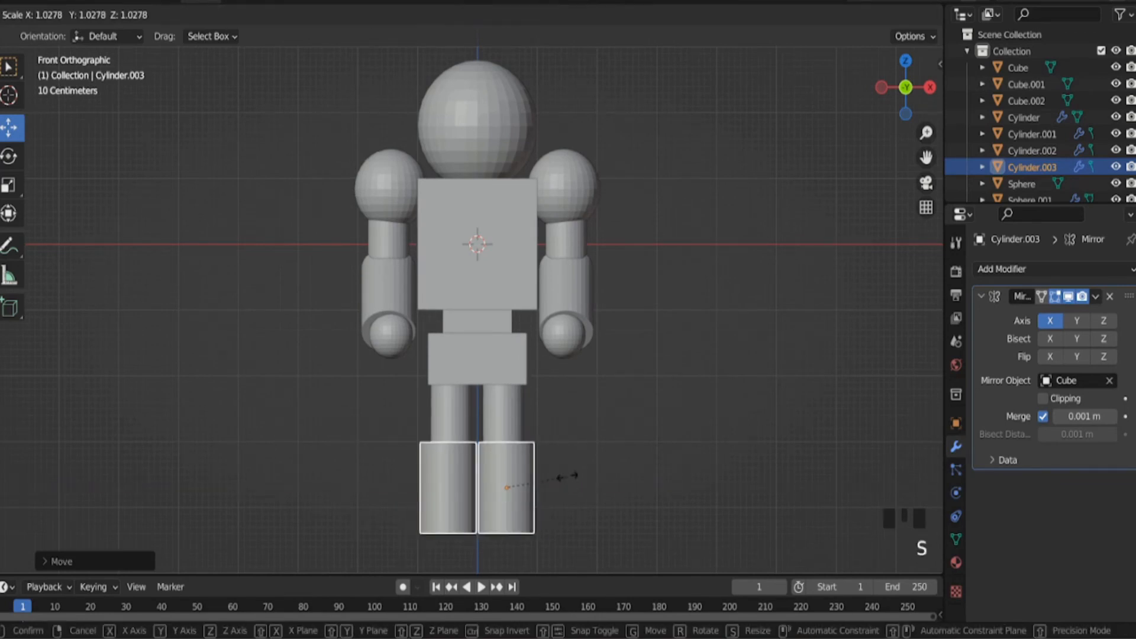
key(z)
click(578, 435)
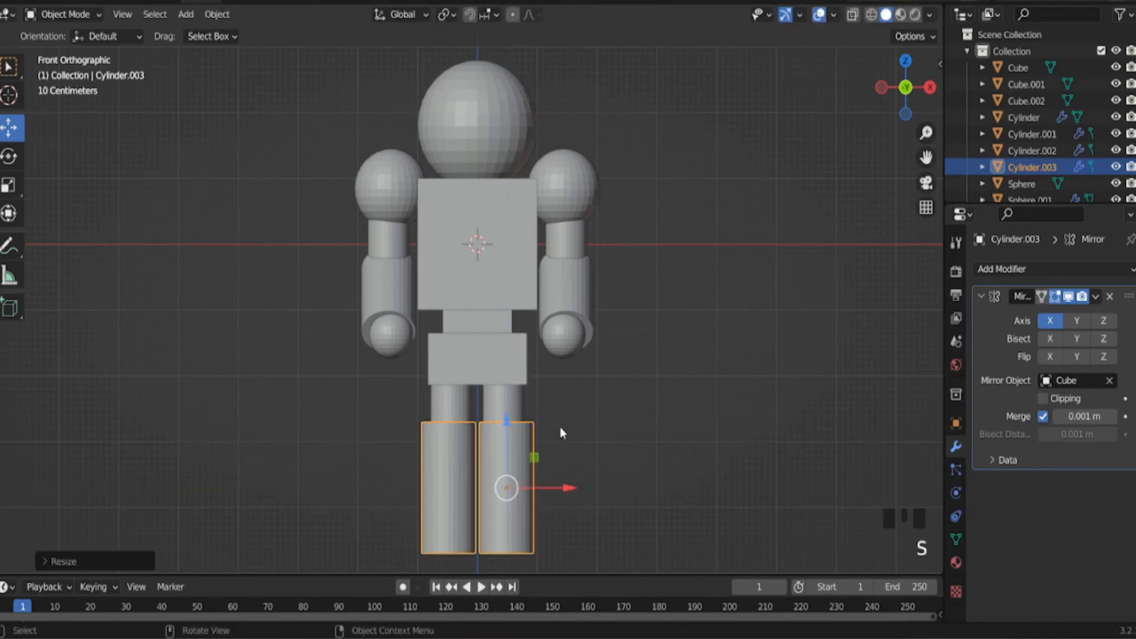
Step: Duplicate the hip cube and move the copy about 3.08 m down along Z to the bottom of the legs
middle_drag(632, 389, 525, 411)
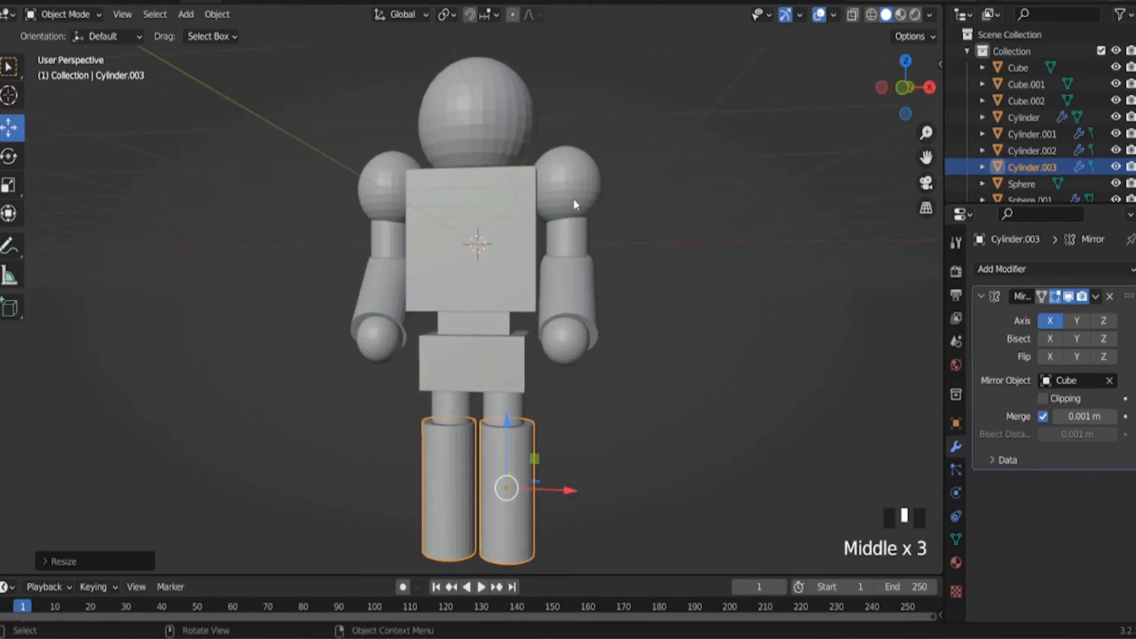
middle_drag(497, 437, 506, 377)
scroll(520, 413, down, 1)
click(523, 350)
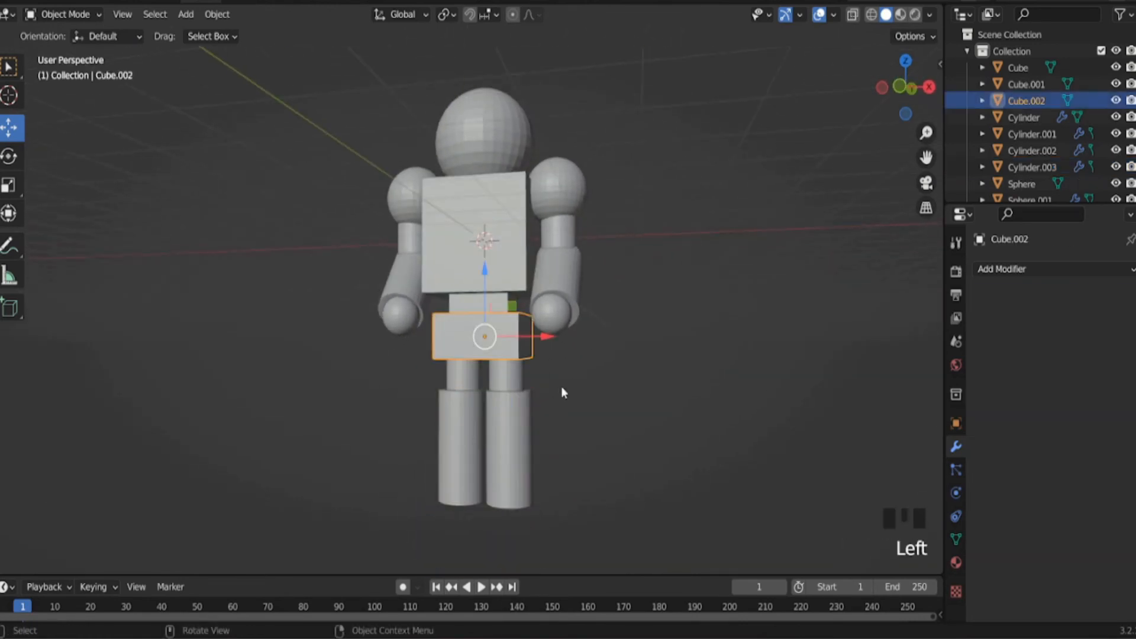
key(shift+d)
key(z)
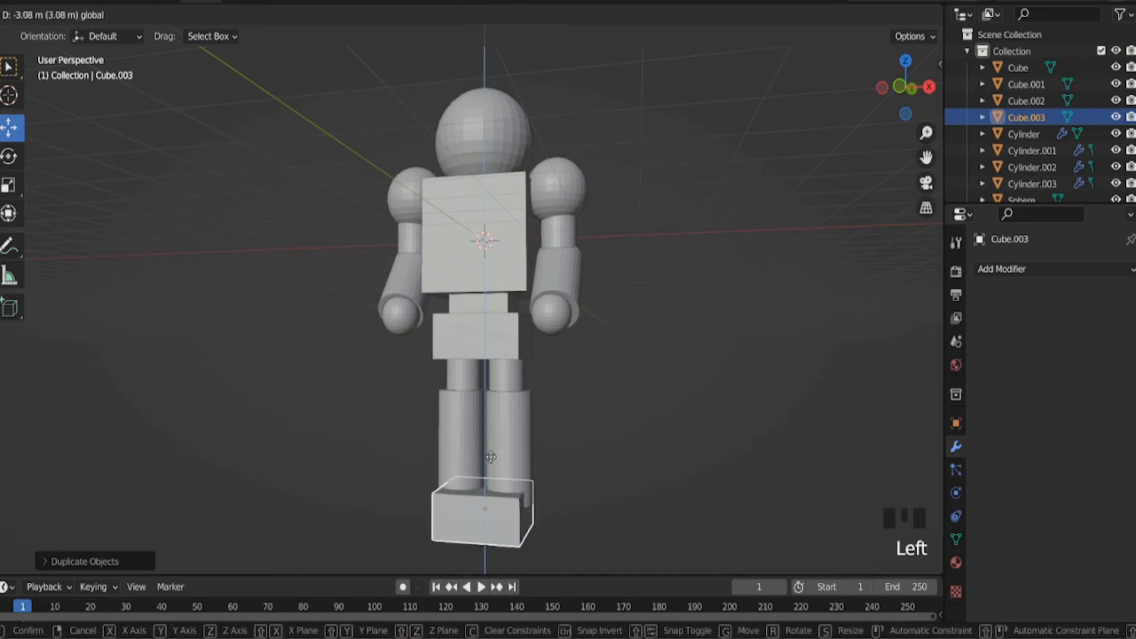
click(491, 457)
Step: Narrow the copied cube along X, place it under the unmirrored leg and resize it into a foot
drag(536, 515, 512, 515)
key(s)
key(x)
click(585, 482)
key(KP_3)
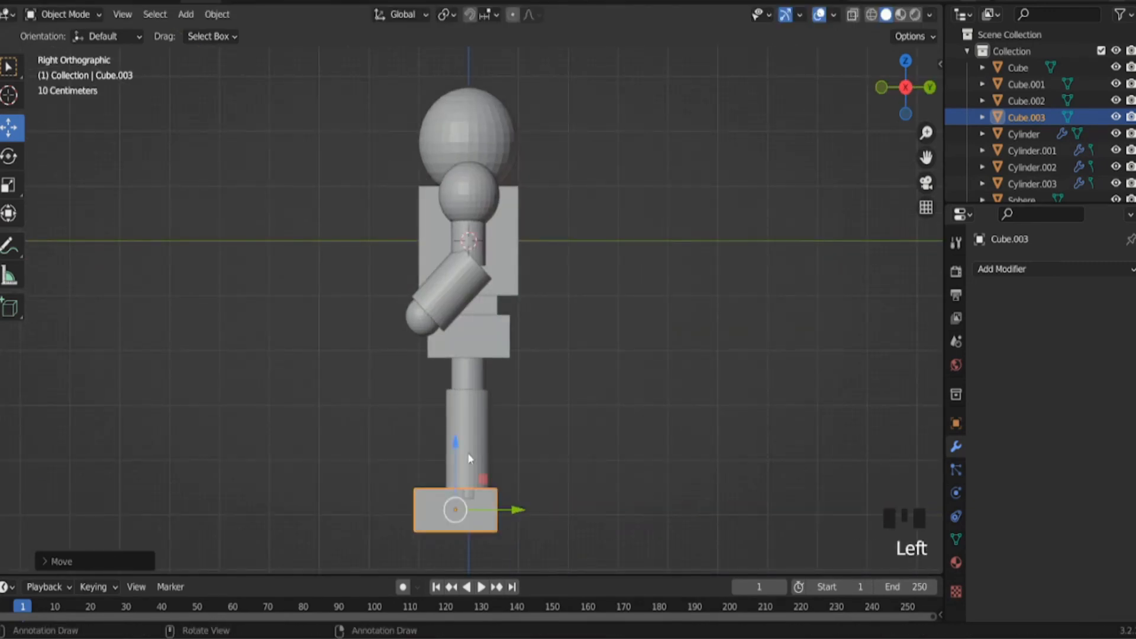
middle_drag(471, 459, 852, 384)
key(s)
click(629, 458)
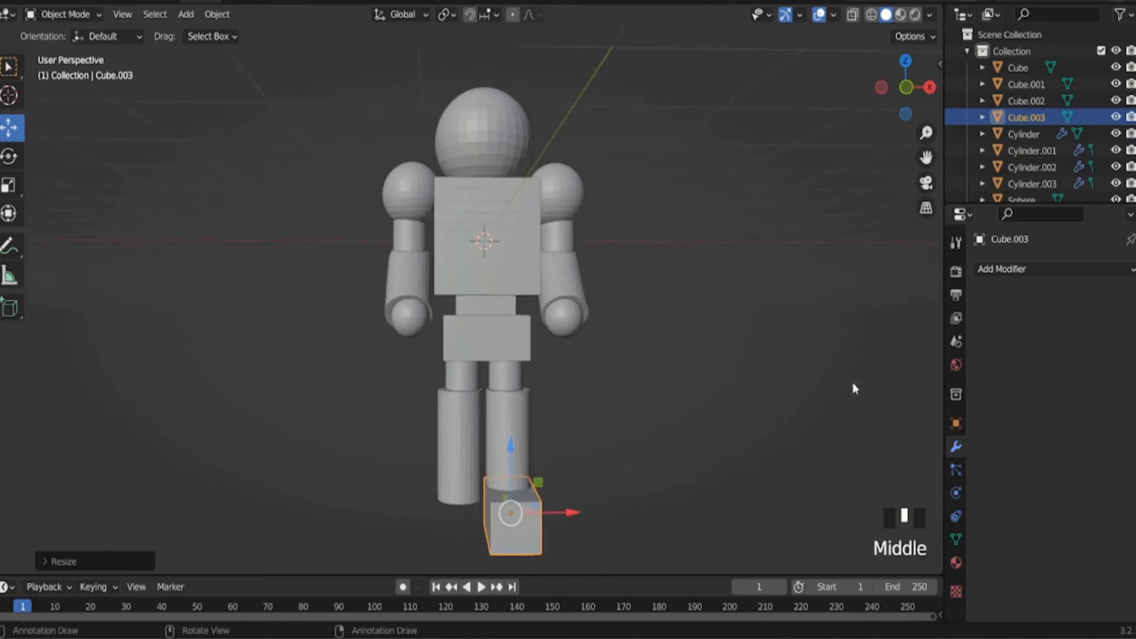
Step: Add a Mirror modifier on X to the foot cube with the torso cube as its mirror object
click(1027, 275)
click(855, 445)
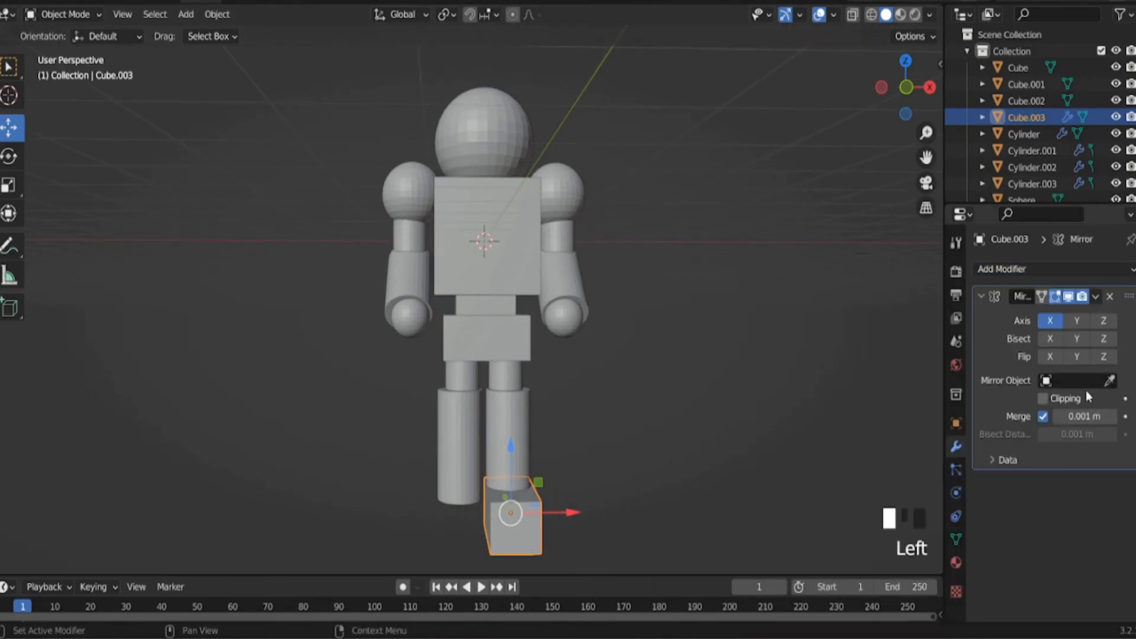
click(489, 224)
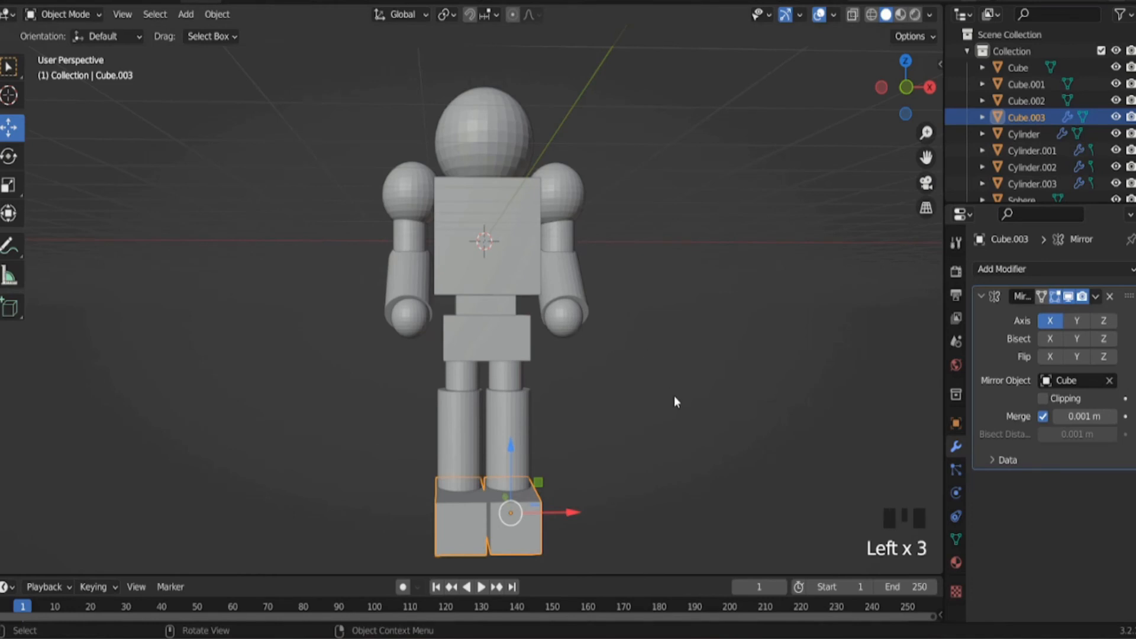
middle_drag(676, 401, 537, 340)
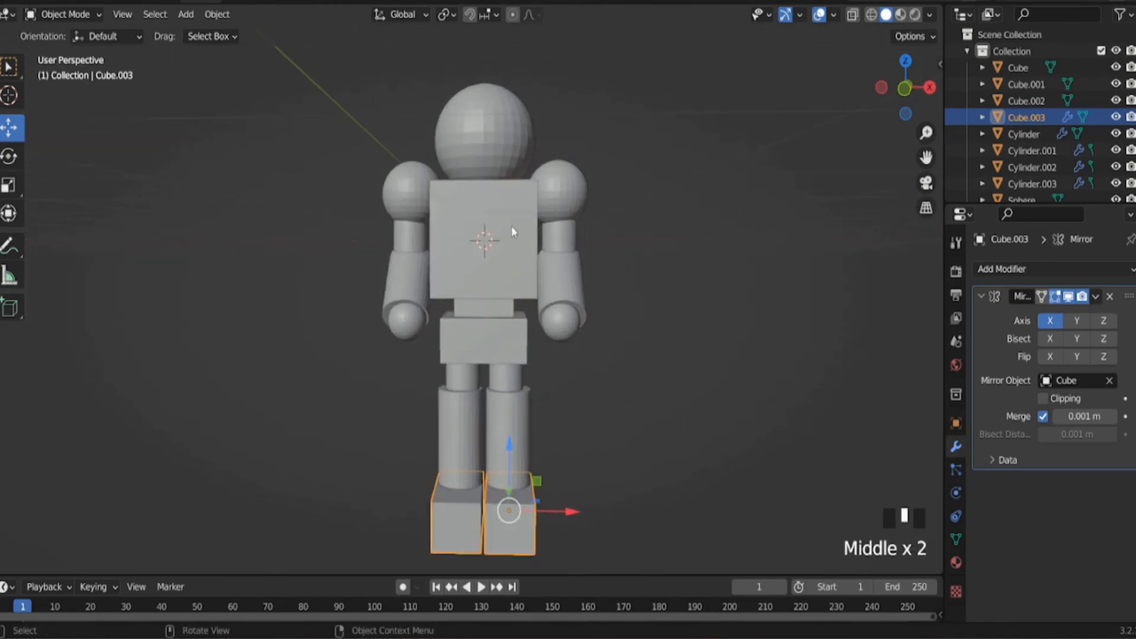
Step: Try moving the torso cube along the X axis to test its effect on the mirrored parts
click(506, 244)
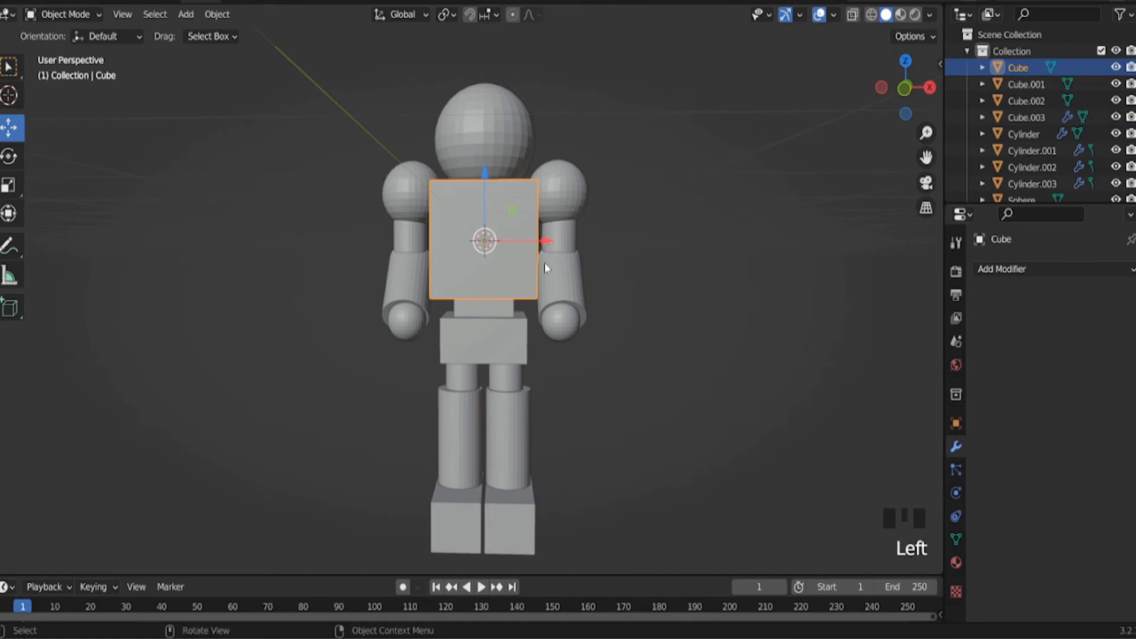
middle_drag(587, 251, 563, 261)
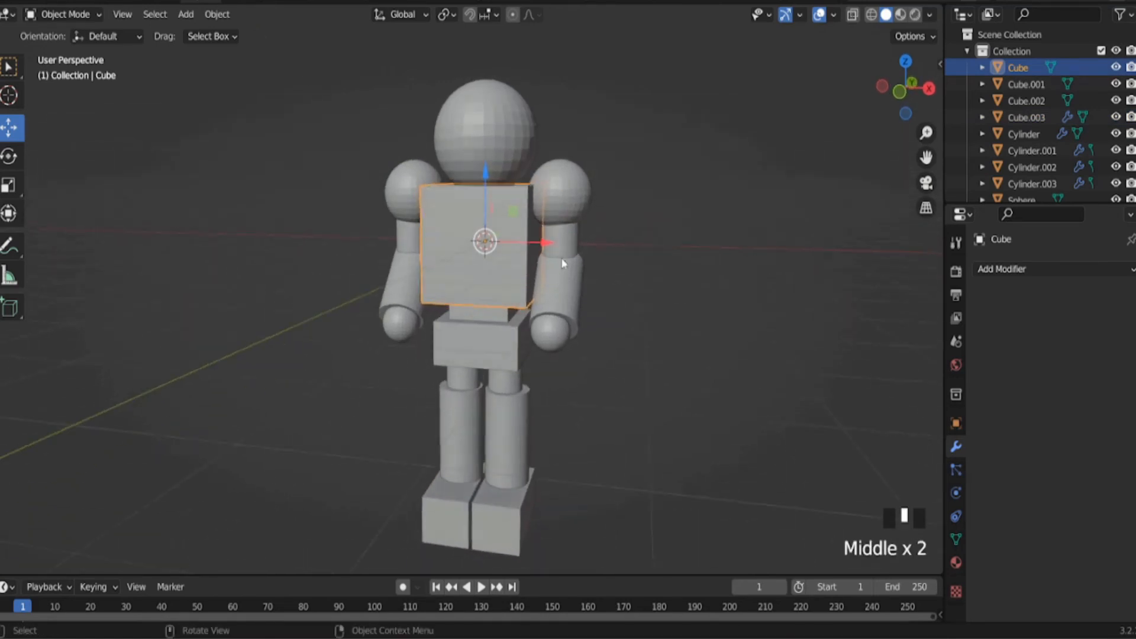
drag(540, 244, 412, 265)
right_click(412, 264)
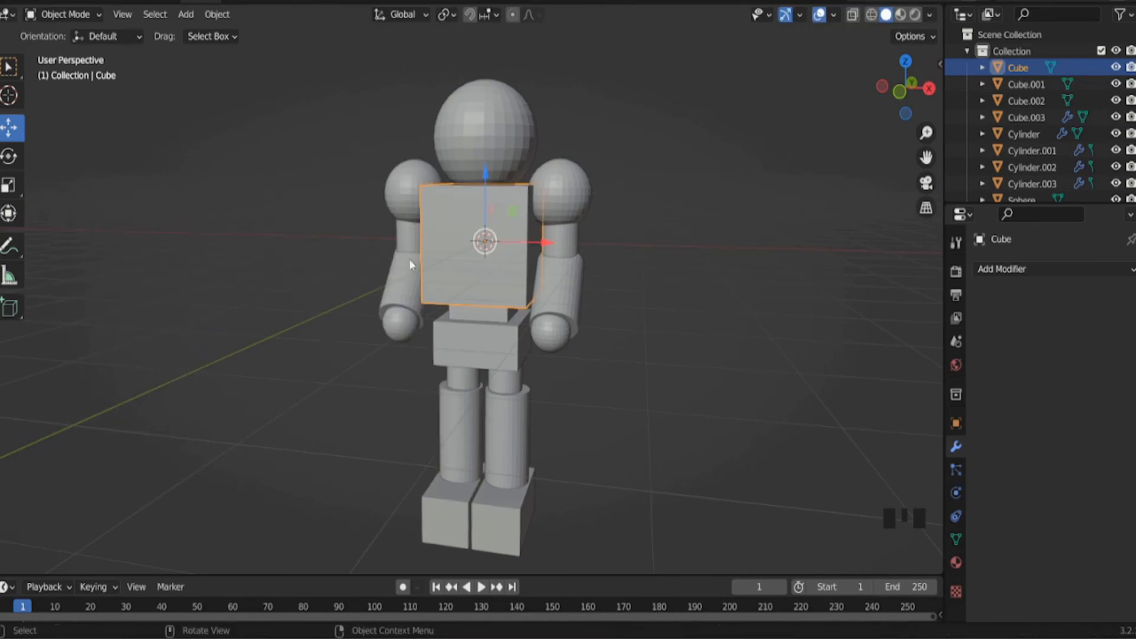
Step: Try moving the shoulder sphere along the X axis to test how its mirrored copy follows
click(630, 328)
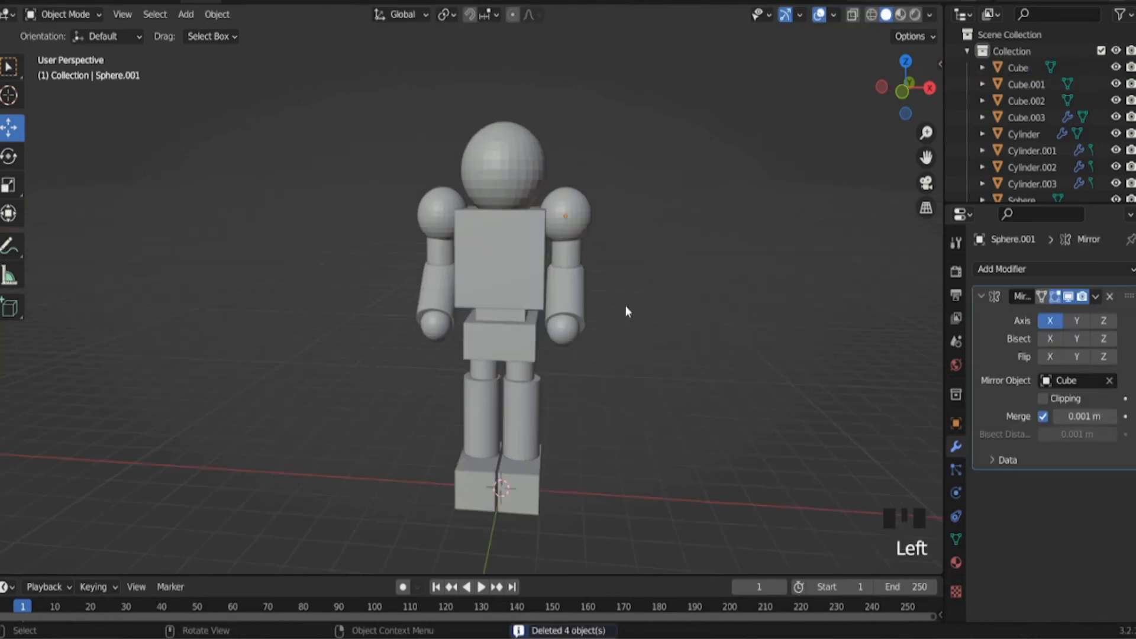
middle_drag(625, 305, 616, 280)
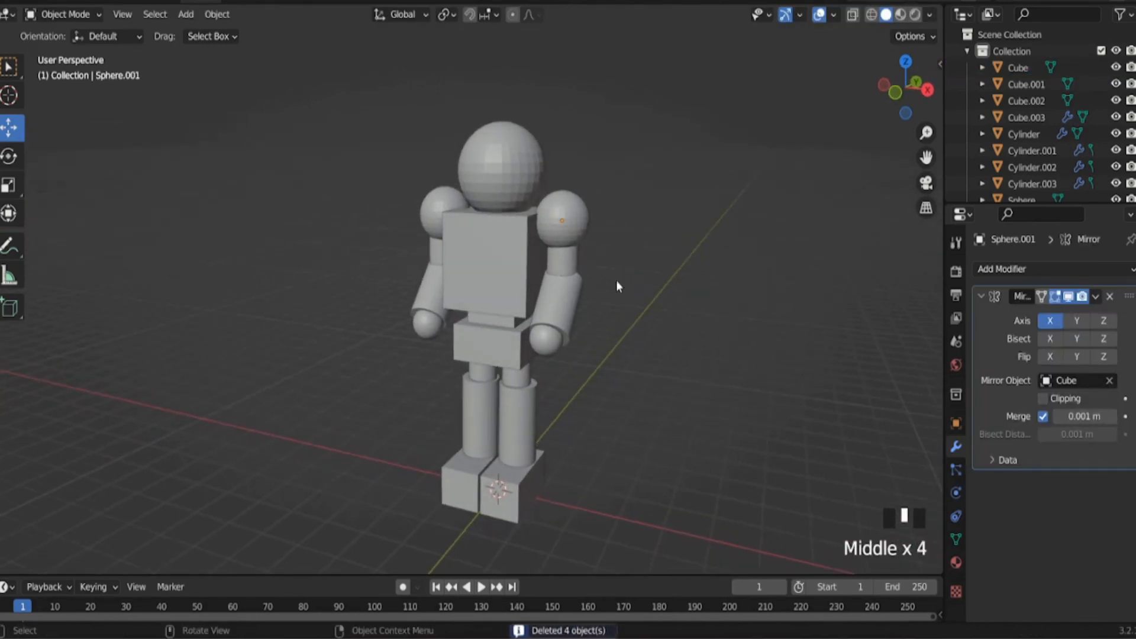
click(570, 228)
middle_drag(571, 227, 596, 251)
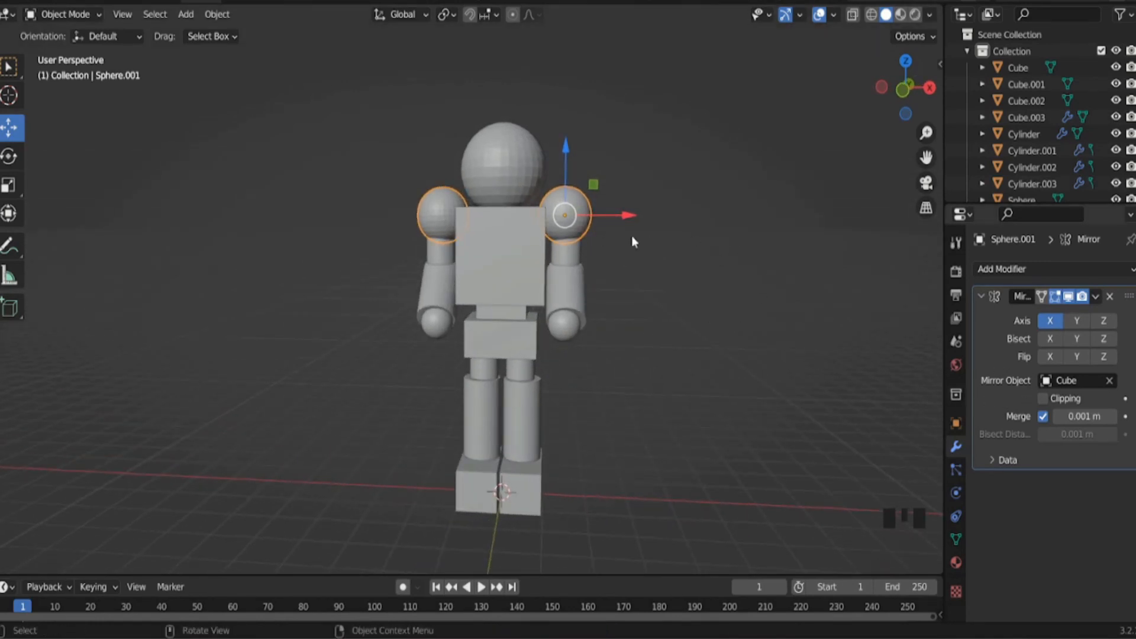
drag(631, 217, 734, 212)
right_click(734, 212)
middle_drag(725, 227, 693, 239)
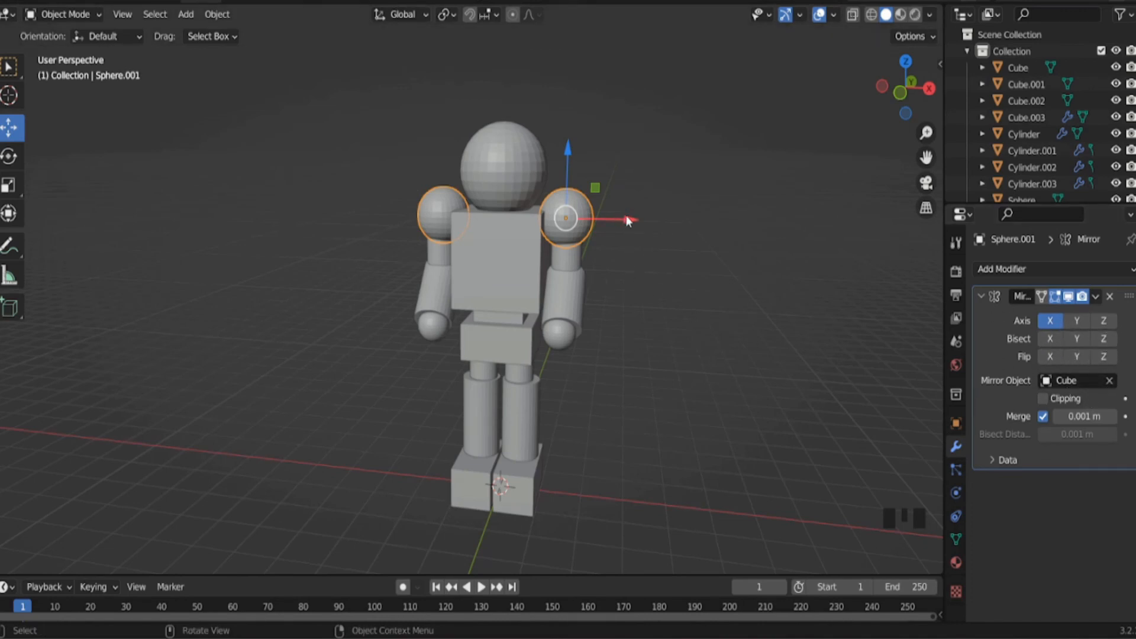
drag(626, 217, 740, 228)
right_click(740, 229)
drag(621, 219, 828, 232)
right_click(828, 233)
Step: Try the X Bisect option on the shoulder's Mirror modifier by moving the sphere along X across the torso, and switch it off again
click(1050, 338)
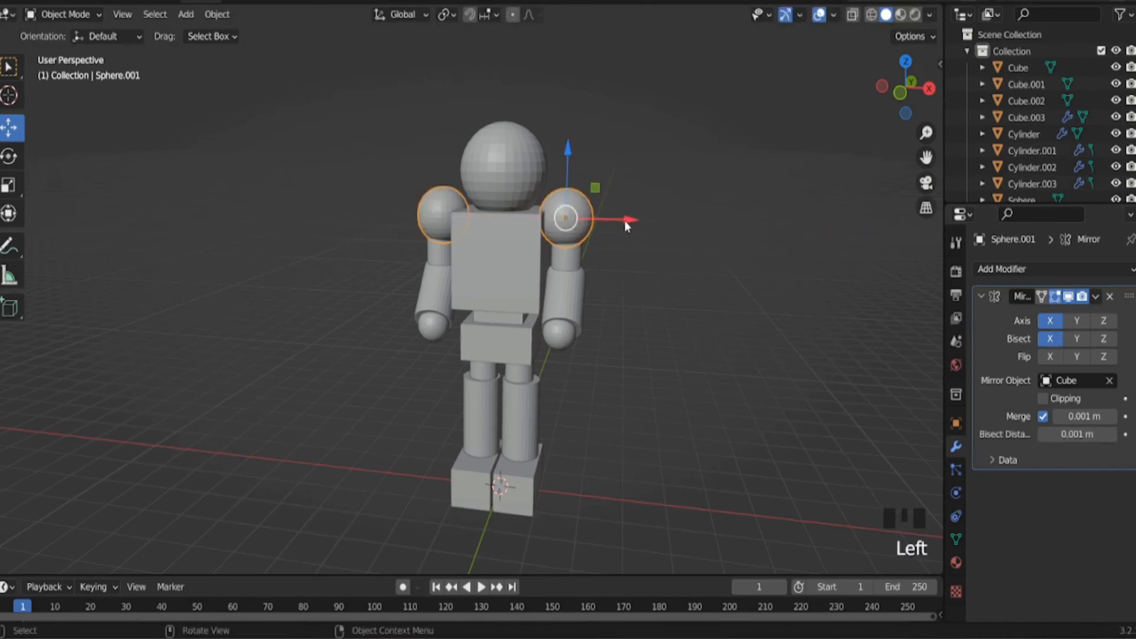
drag(623, 220, 264, 203)
drag(142, 203, 621, 210)
click(1050, 338)
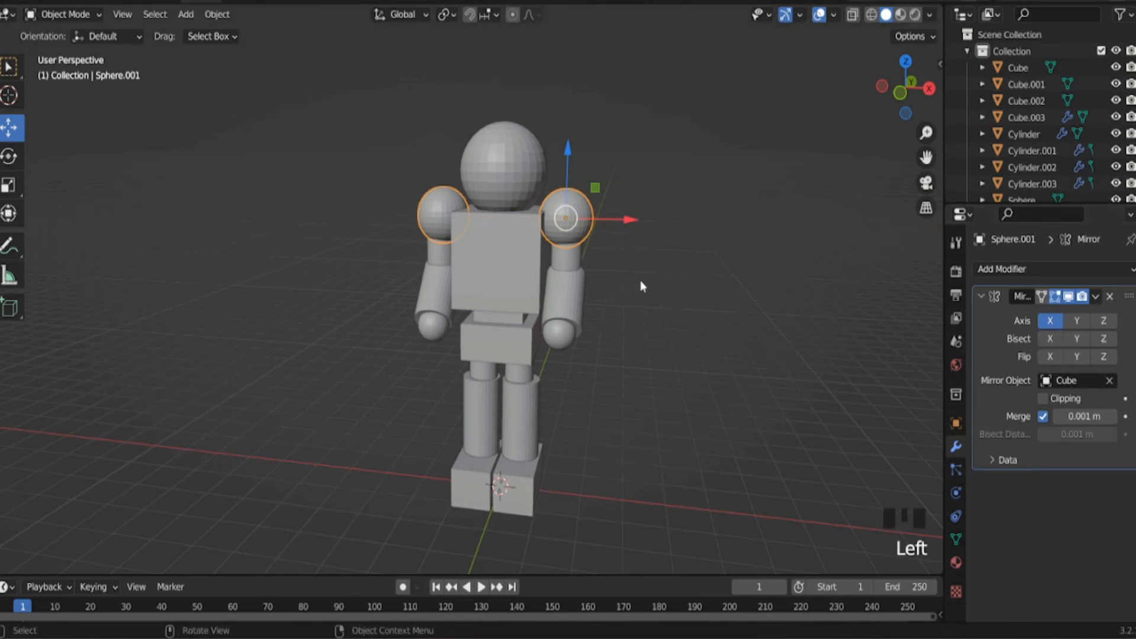
Step: Apply the Mirror modifier on the shoulder sphere
middle_drag(677, 271, 709, 279)
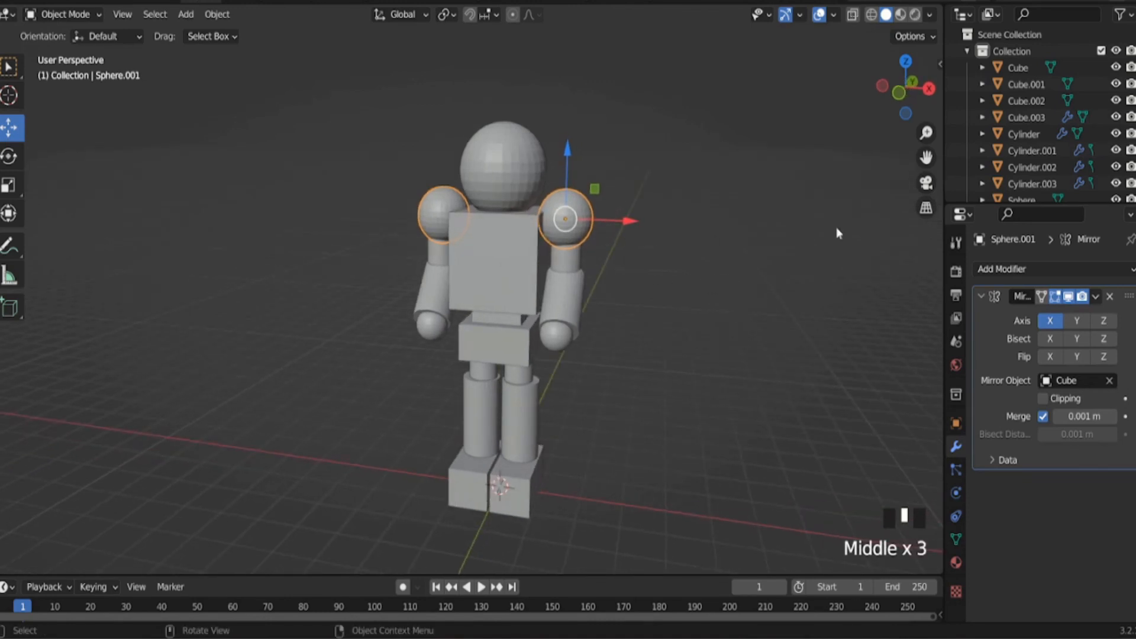
click(1095, 297)
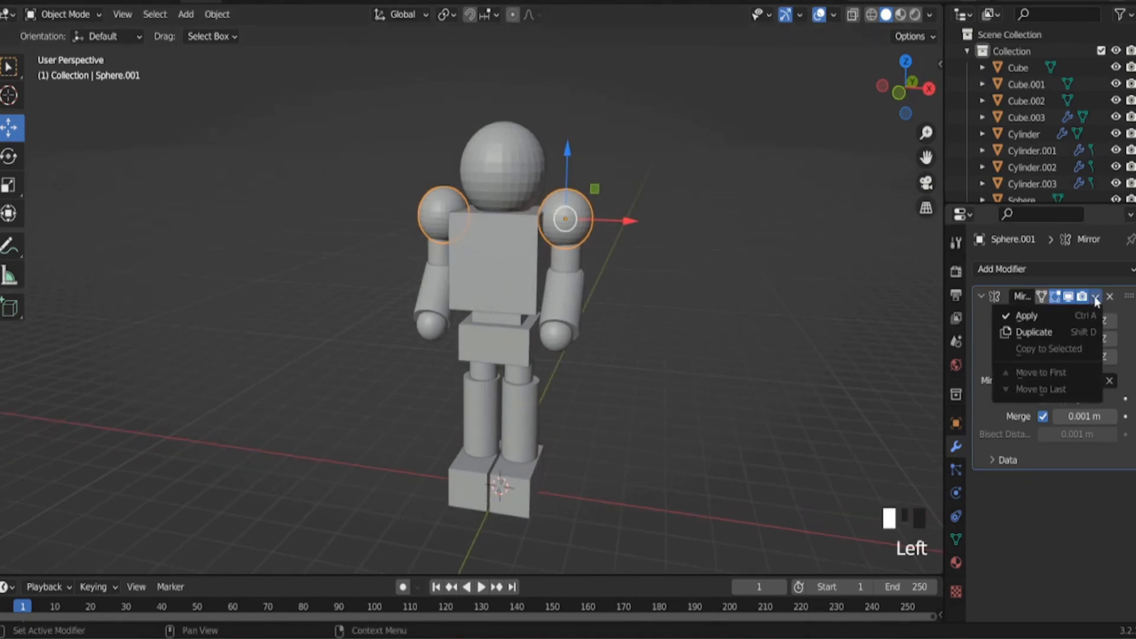
click(1026, 318)
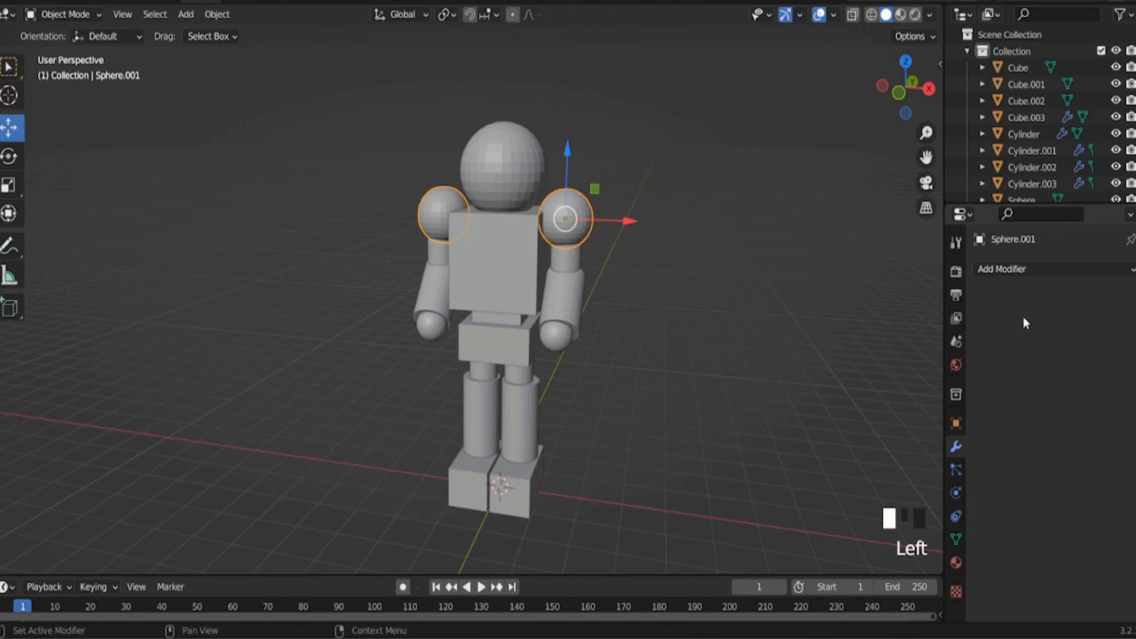
Step: Try moving the shoulder spheres along X and selecting each side to check whether they form one object
click(582, 207)
click(580, 210)
click(579, 210)
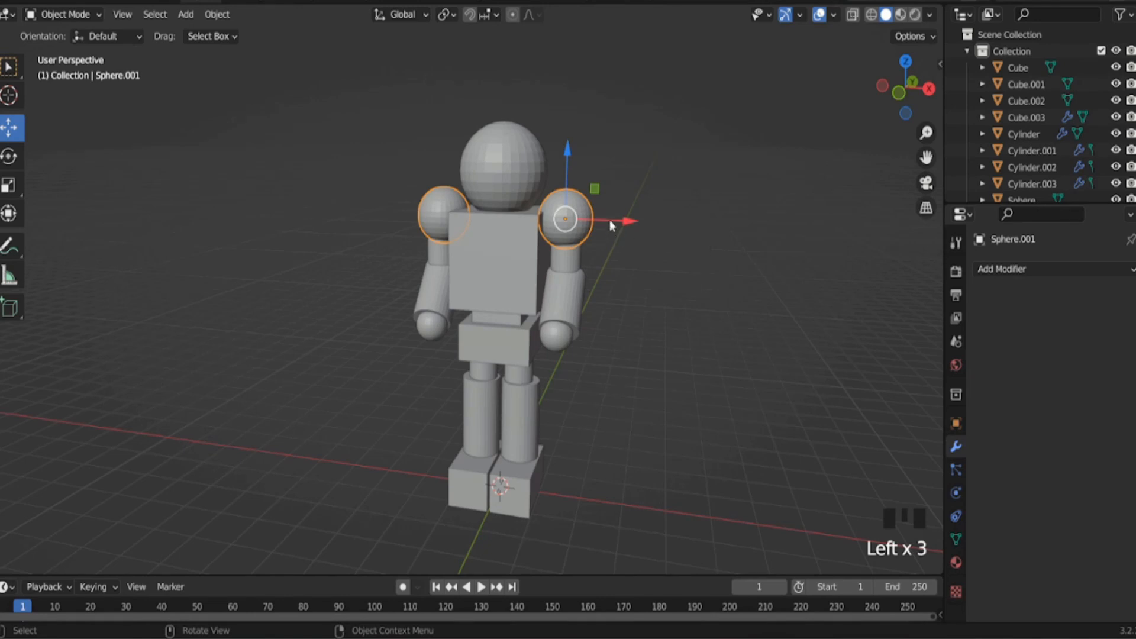
drag(635, 221, 770, 249)
right_click(770, 250)
click(430, 211)
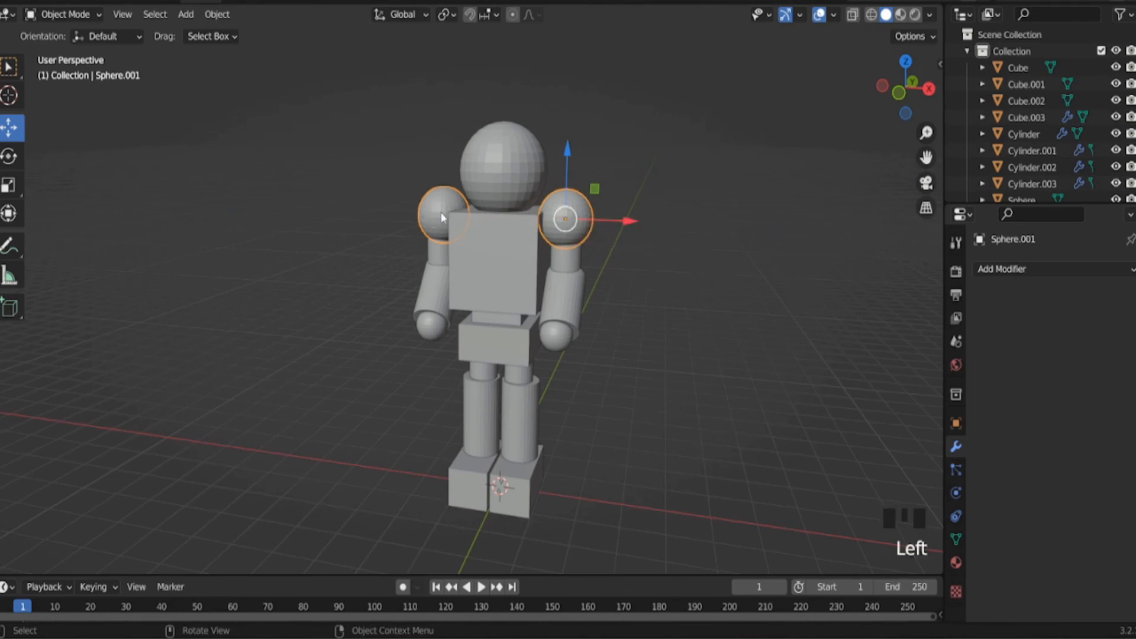
click(578, 238)
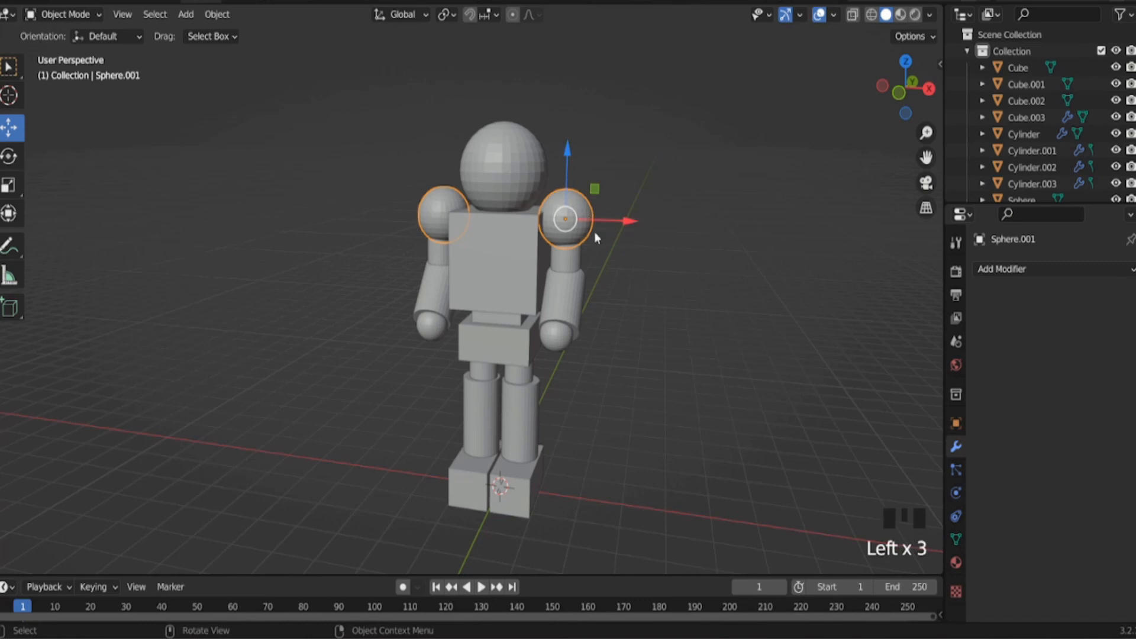
click(609, 265)
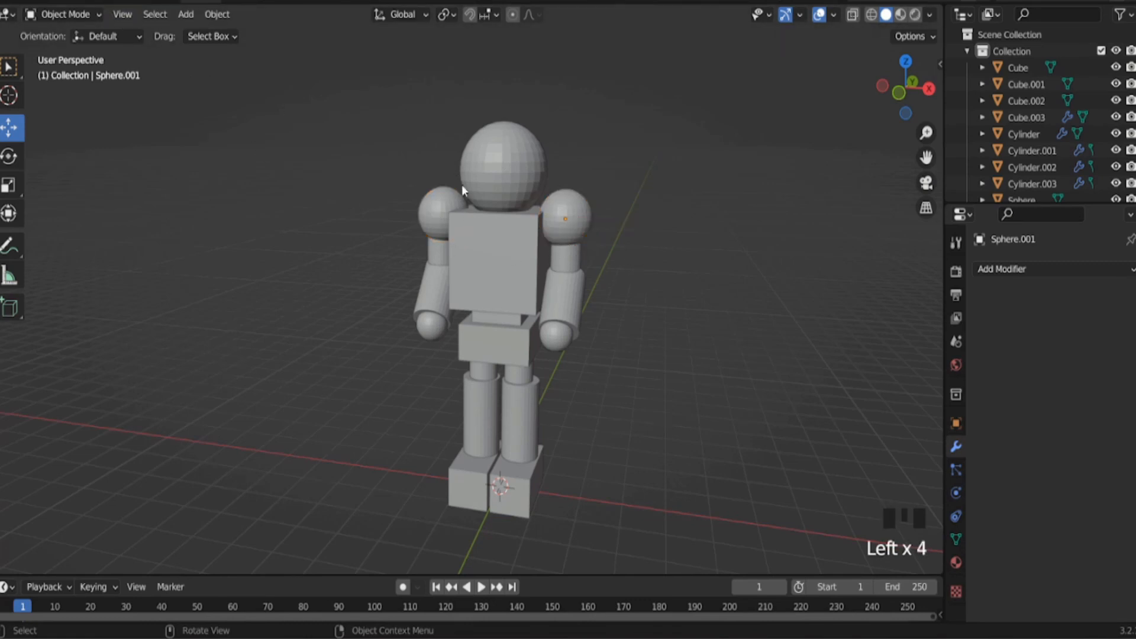
Step: Select the mirrored upper-arm cylinder and inspect it from the front
click(577, 283)
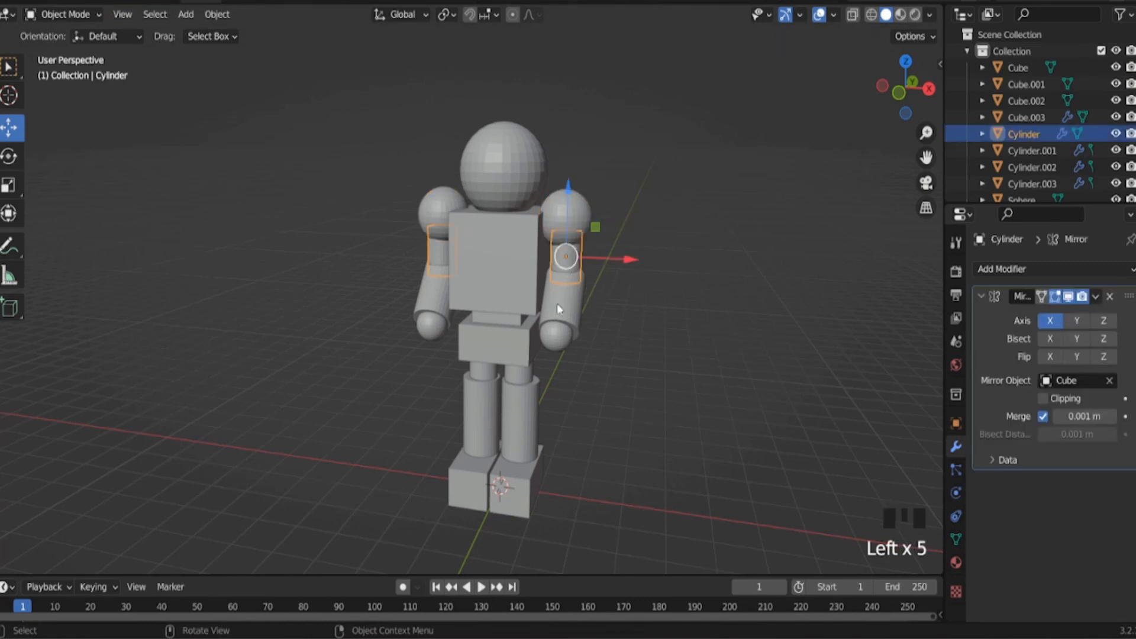
mouse_move(557, 305)
middle_down()
mouse_move(651, 273)
mouse_move(459, 300)
mouse_move(504, 312)
mouse_move(579, 305)
middle_up()
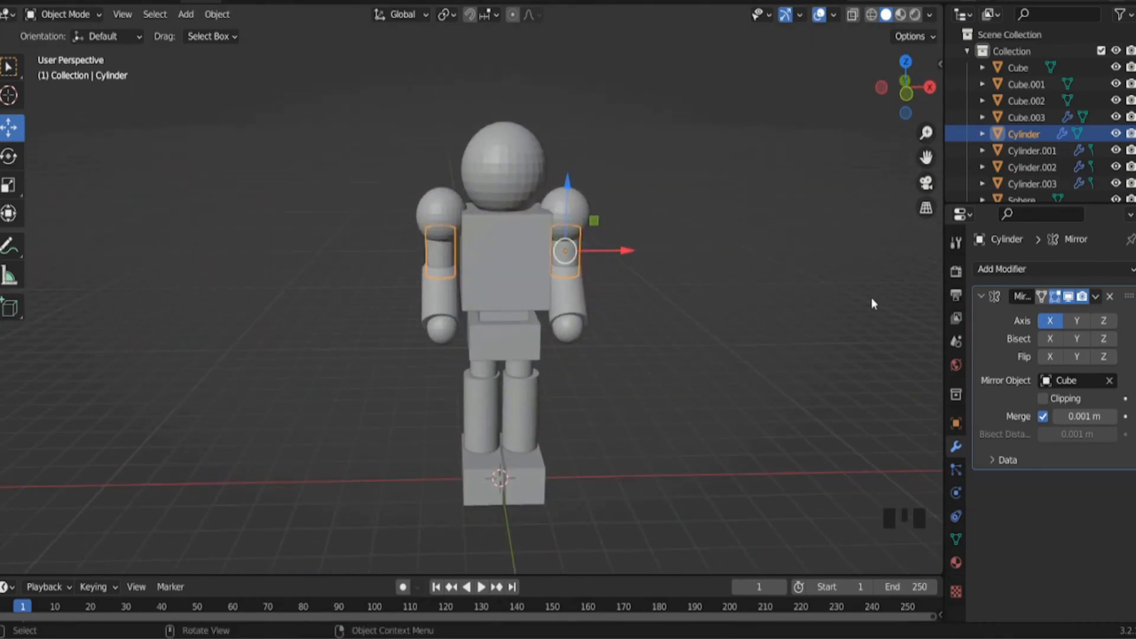
middle_drag(811, 290, 743, 280)
middle_drag(440, 277, 492, 275)
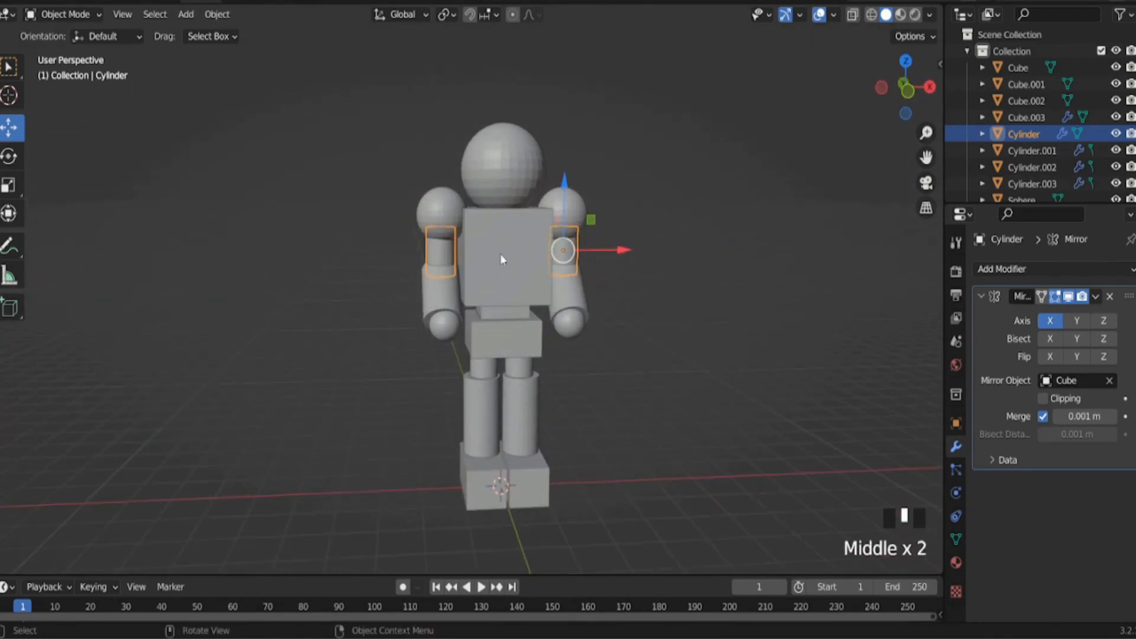
Step: Select the arm, hand, leg and foot objects and apply their Mirror modifiers together with Visual Geometry to Mesh
click(434, 250)
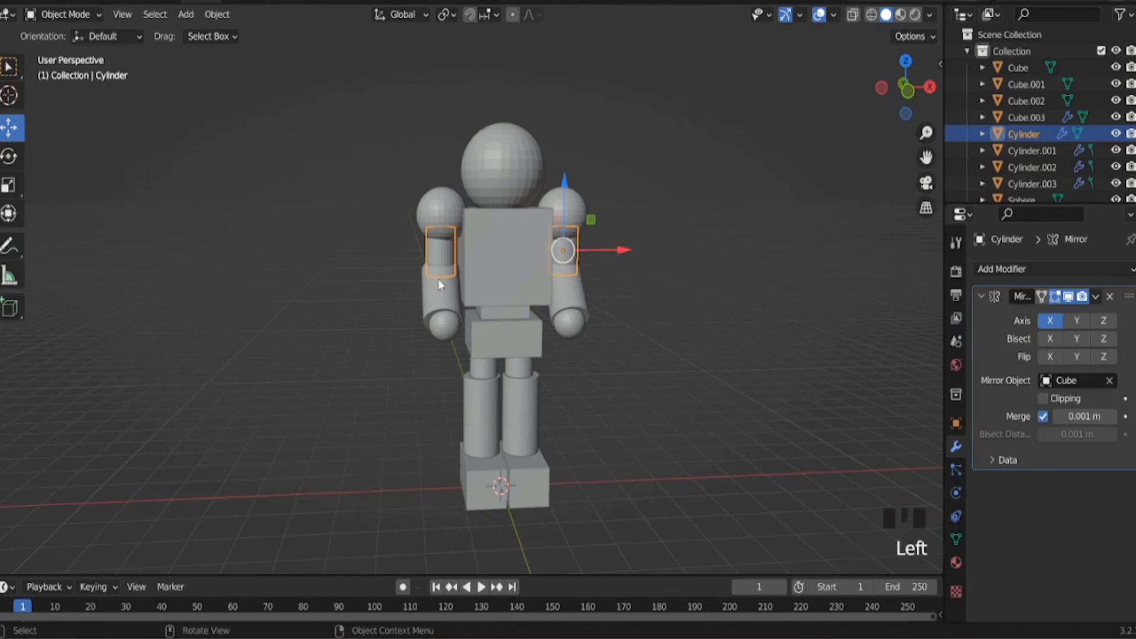
middle_drag(713, 286, 599, 304)
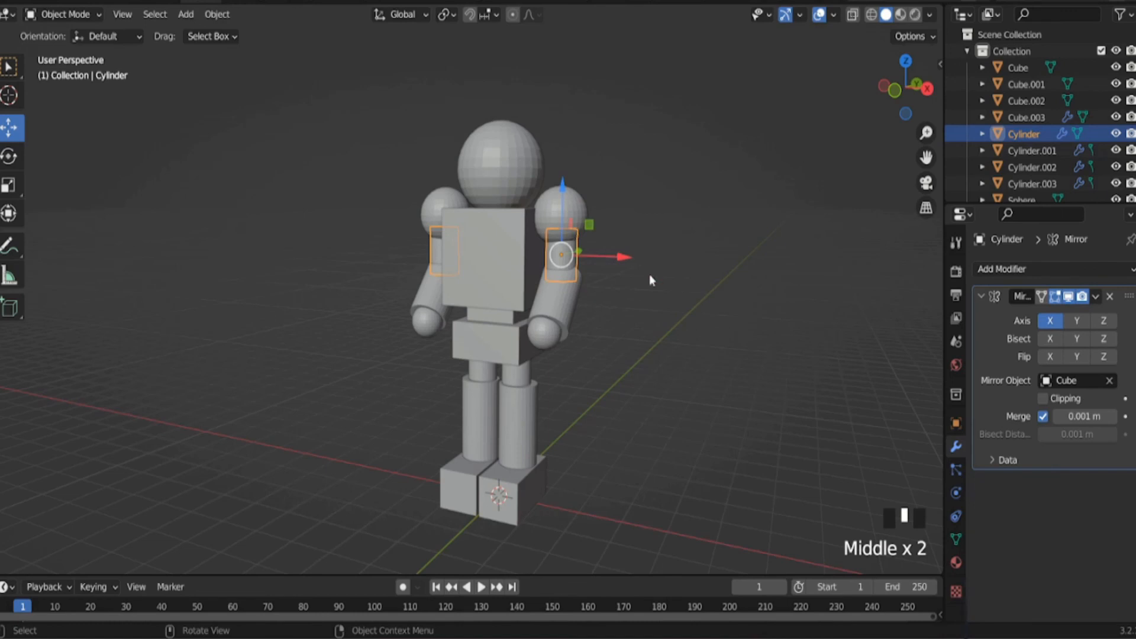
click(1094, 298)
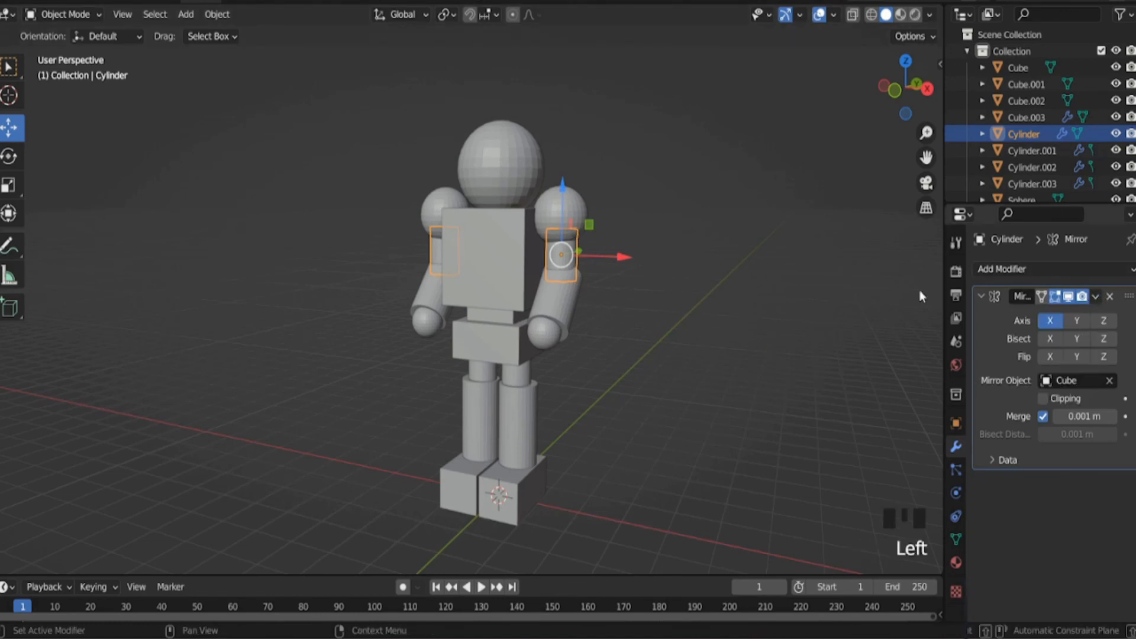
shift+click(560, 301)
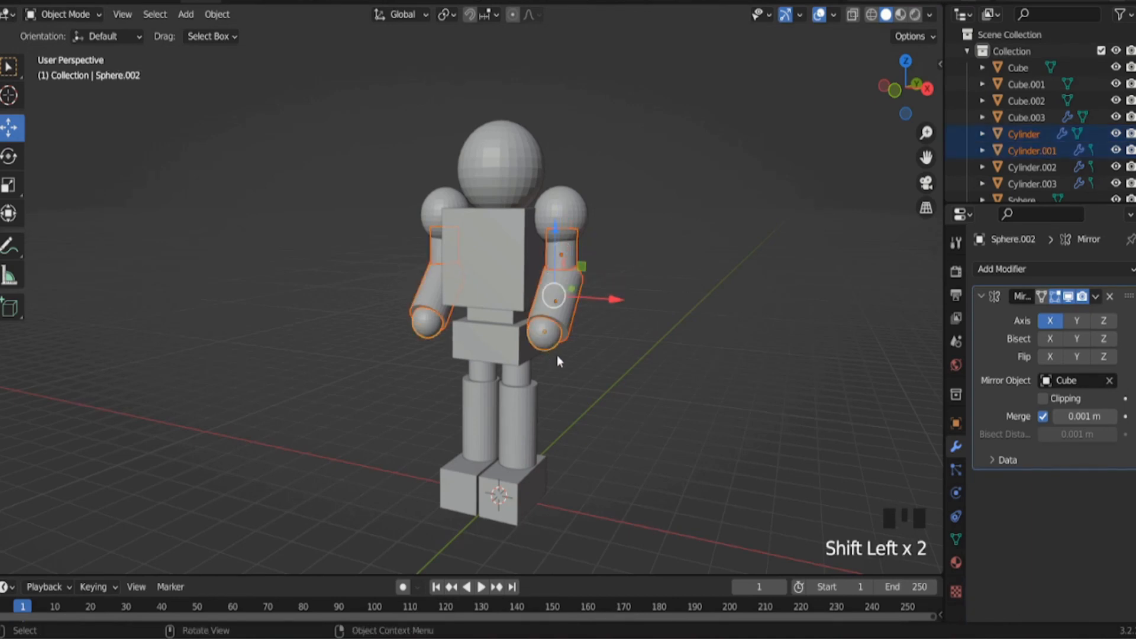
shift+click(517, 375)
shift+click(531, 418)
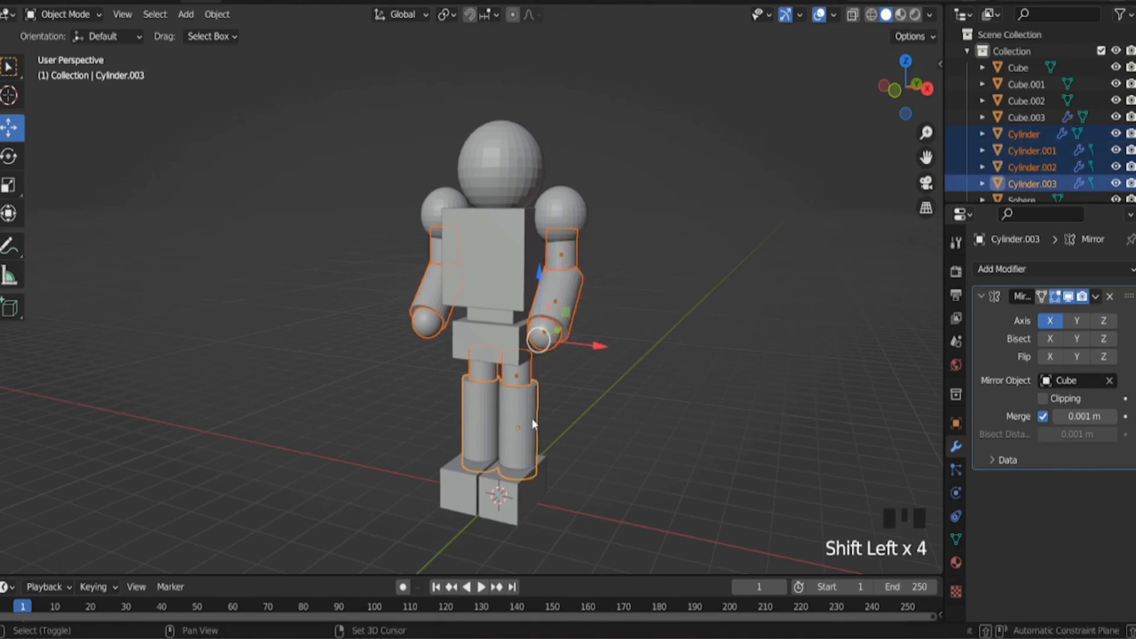
shift+click(523, 490)
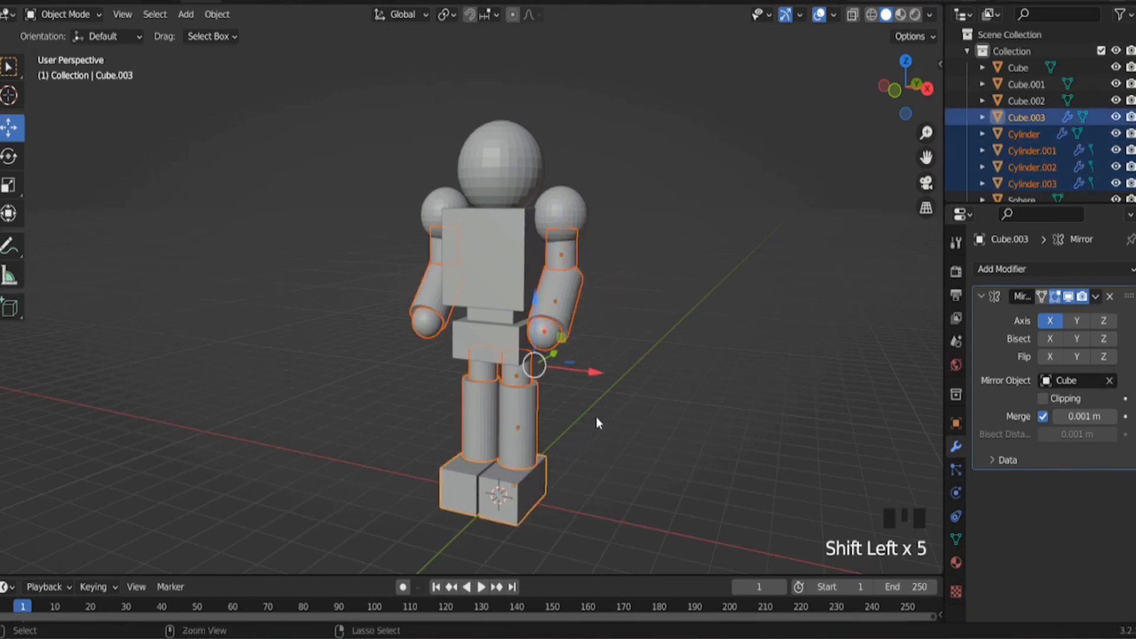
key(ctrl+a)
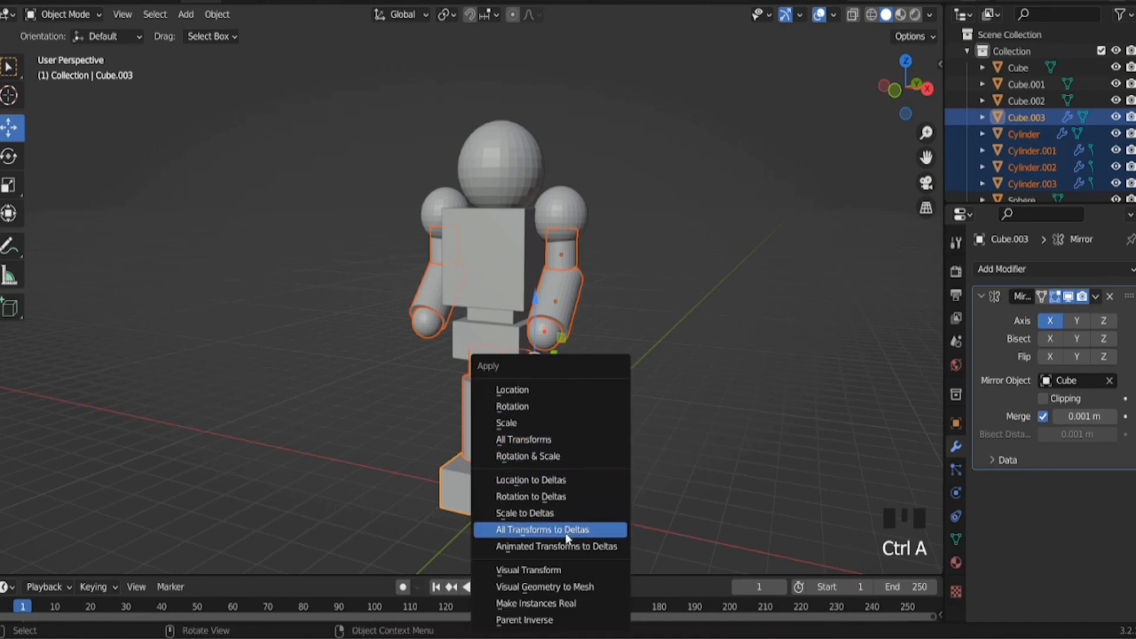
click(574, 588)
click(644, 296)
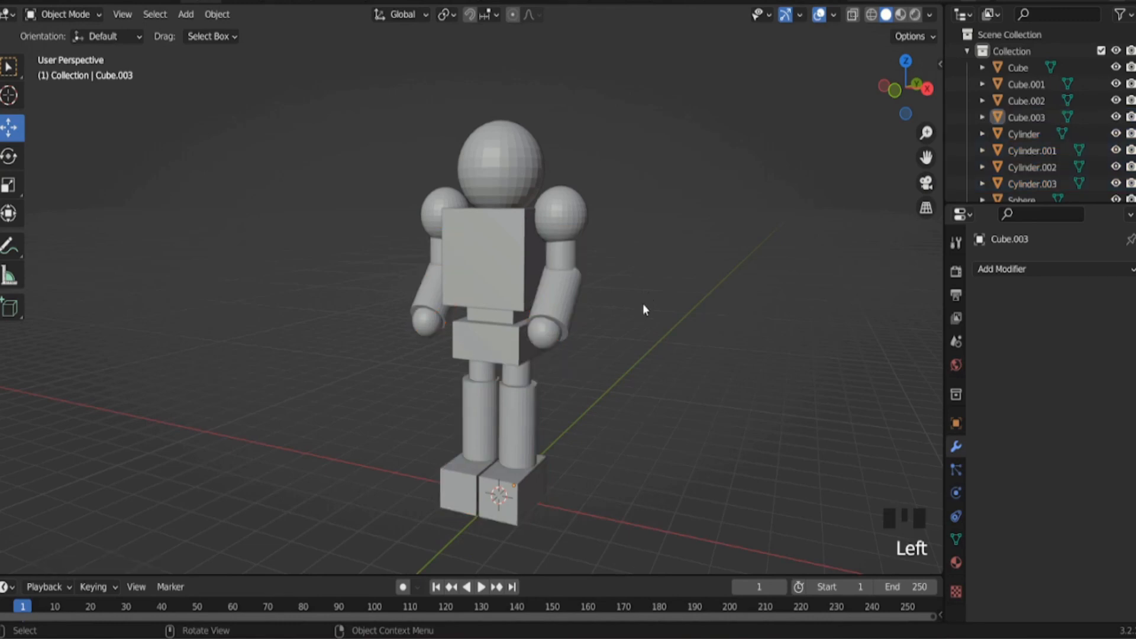
Step: Select the upper arms, forearms, hands, lower legs and feet in turn to check their modifiers and mirrored halves
middle_drag(643, 303, 626, 312)
click(566, 255)
click(567, 292)
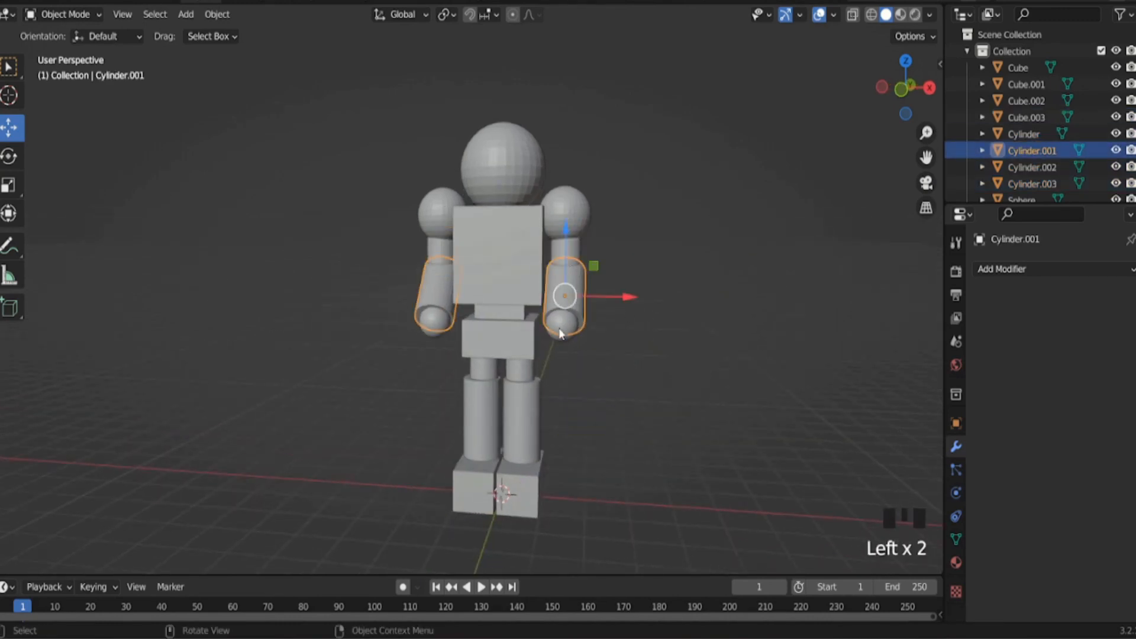
click(563, 323)
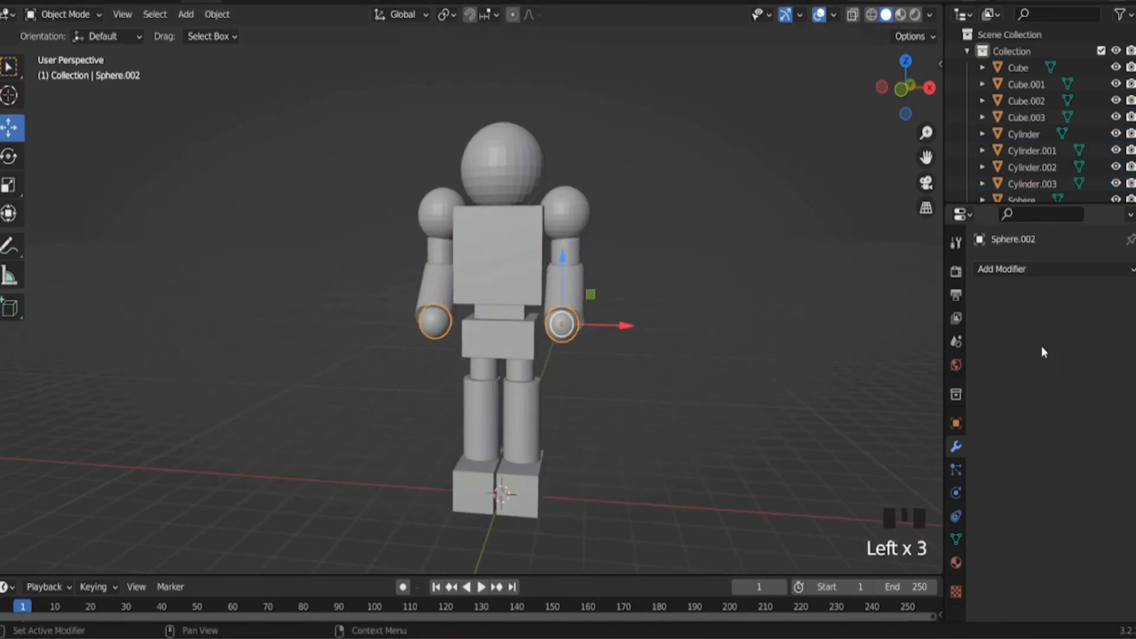
click(523, 409)
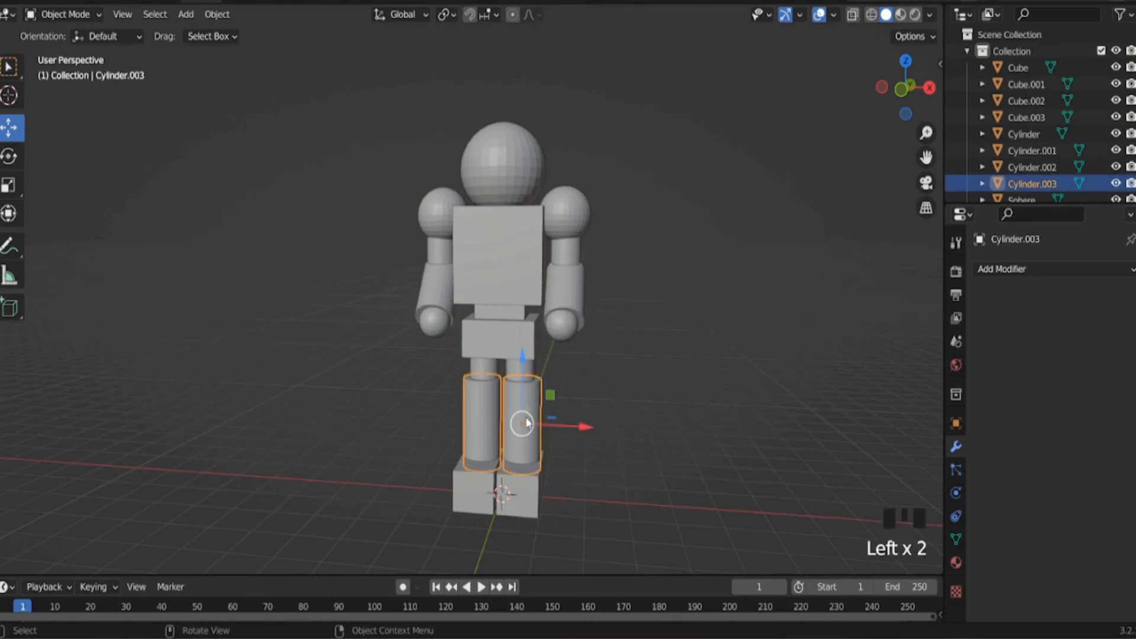
click(529, 491)
Step: Try moving the lower-leg and thigh cylinders along X to check whether both sides move together
click(521, 425)
drag(582, 426, 591, 427)
click(522, 366)
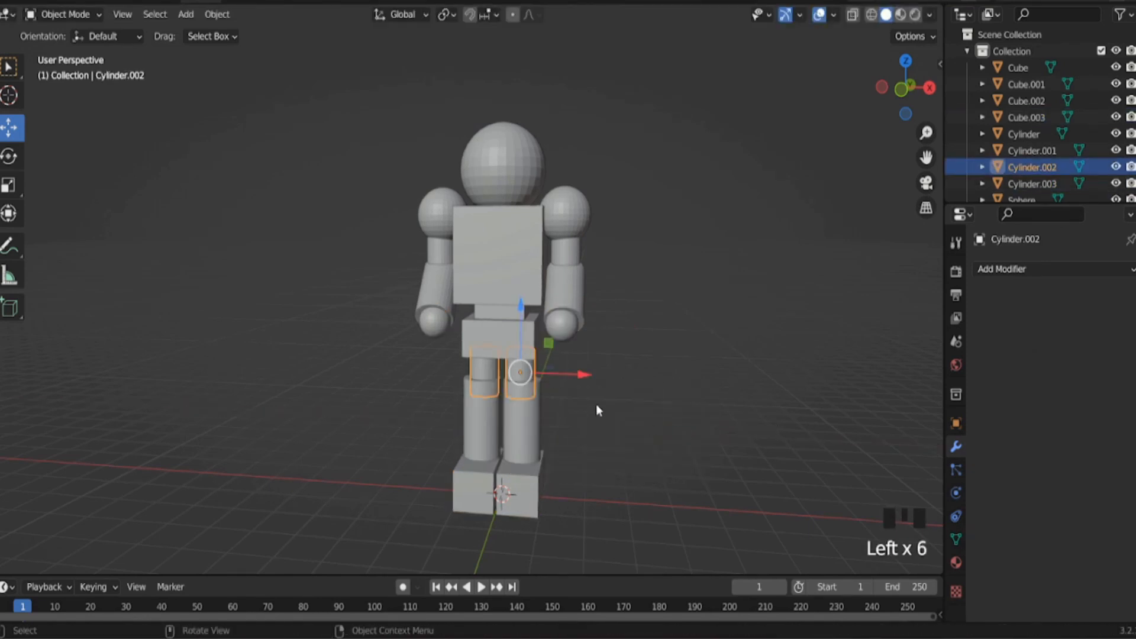
mouse_move(583, 374)
mouse_down()
mouse_move(636, 375)
mouse_move(592, 379)
mouse_up()
click(680, 373)
middle_drag(679, 382, 647, 376)
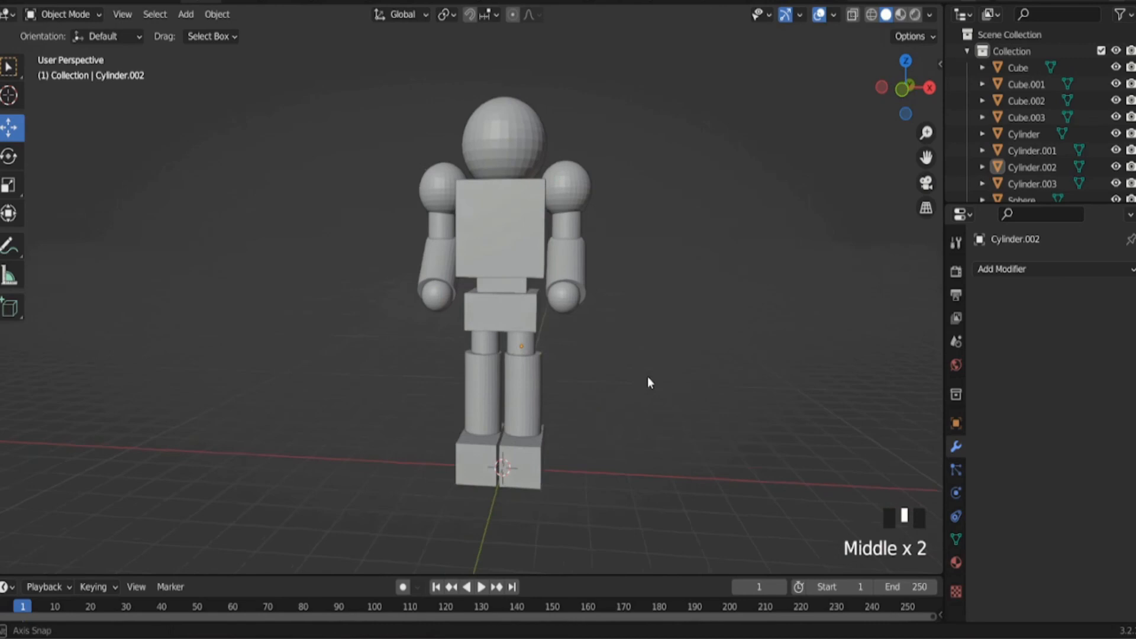
Step: Check the hand spheres for remaining modifiers and examine the whole character from an angled view
click(571, 299)
middle_drag(640, 314, 639, 341)
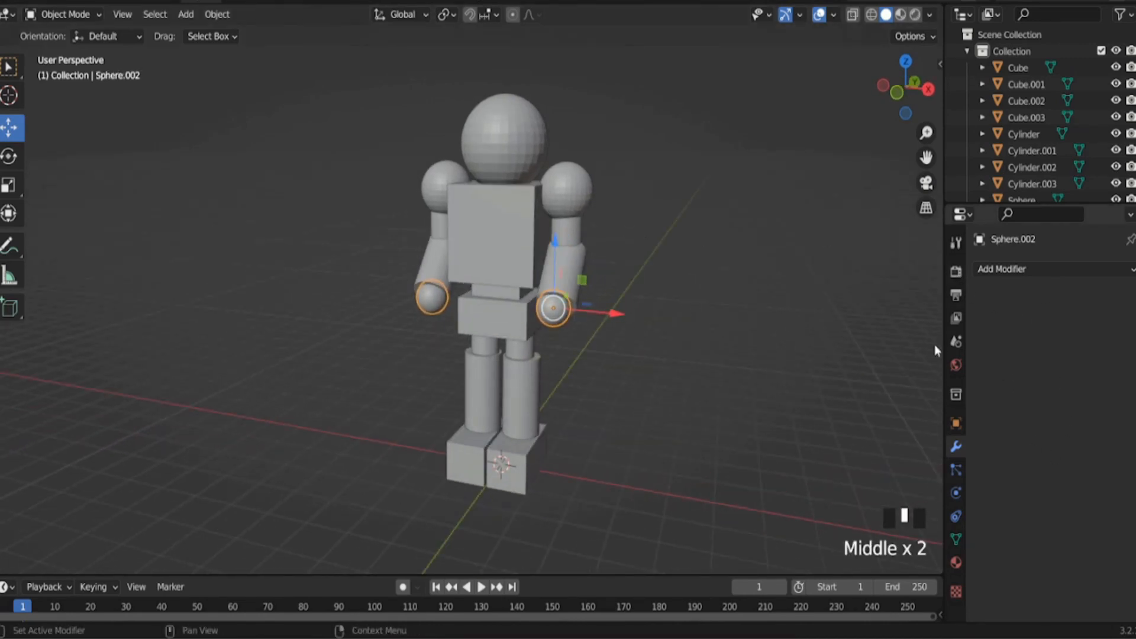
click(642, 254)
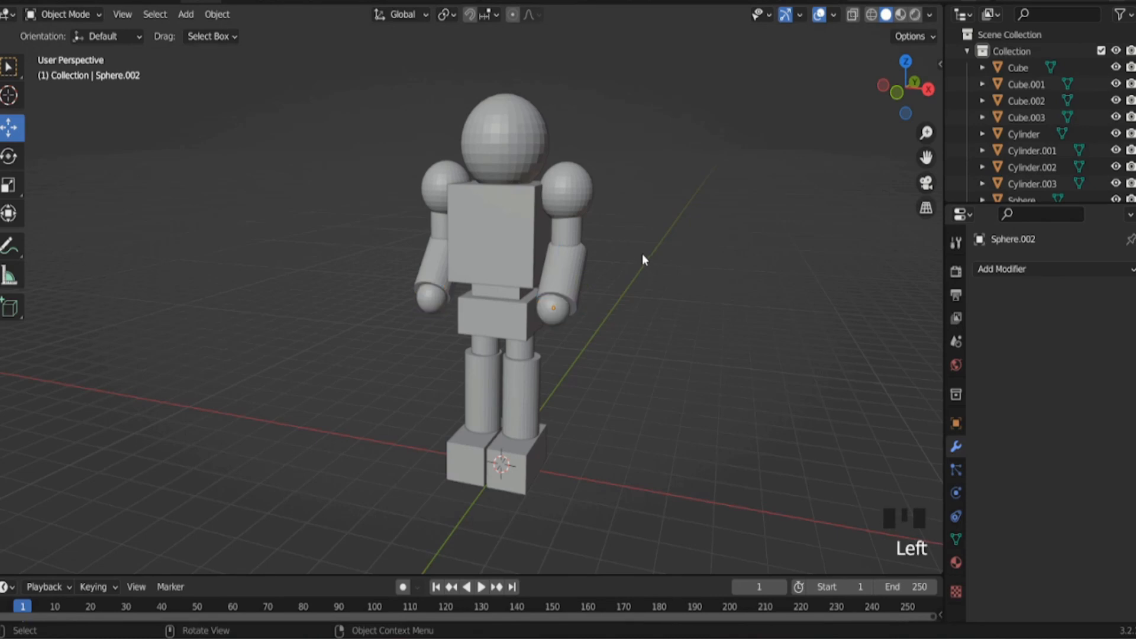
middle_drag(642, 254, 586, 297)
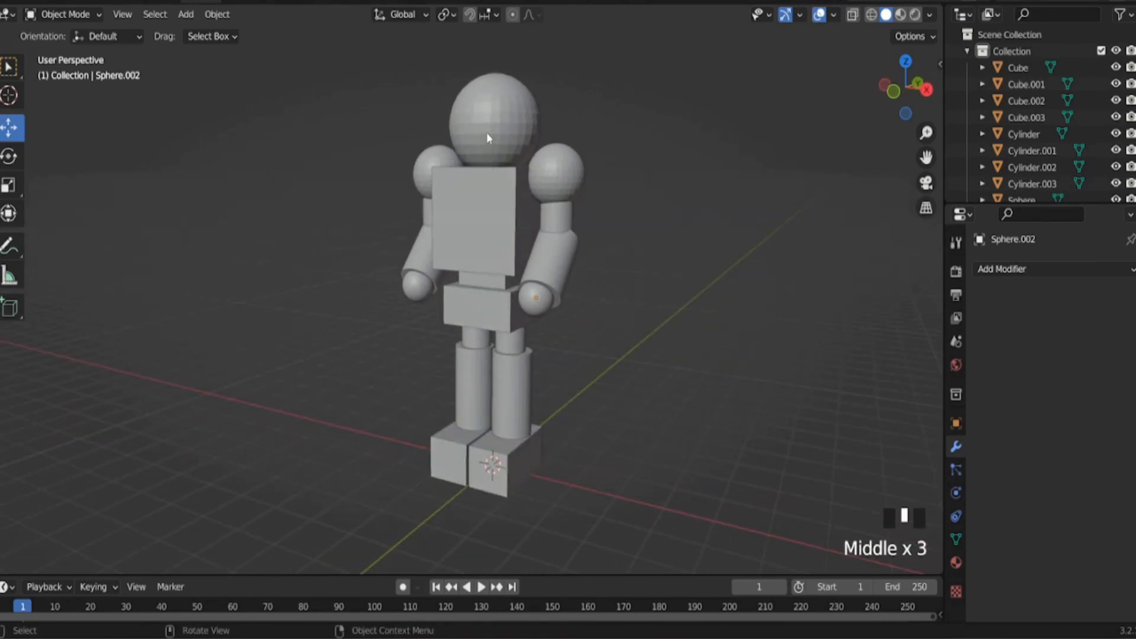
middle_drag(518, 222, 528, 230)
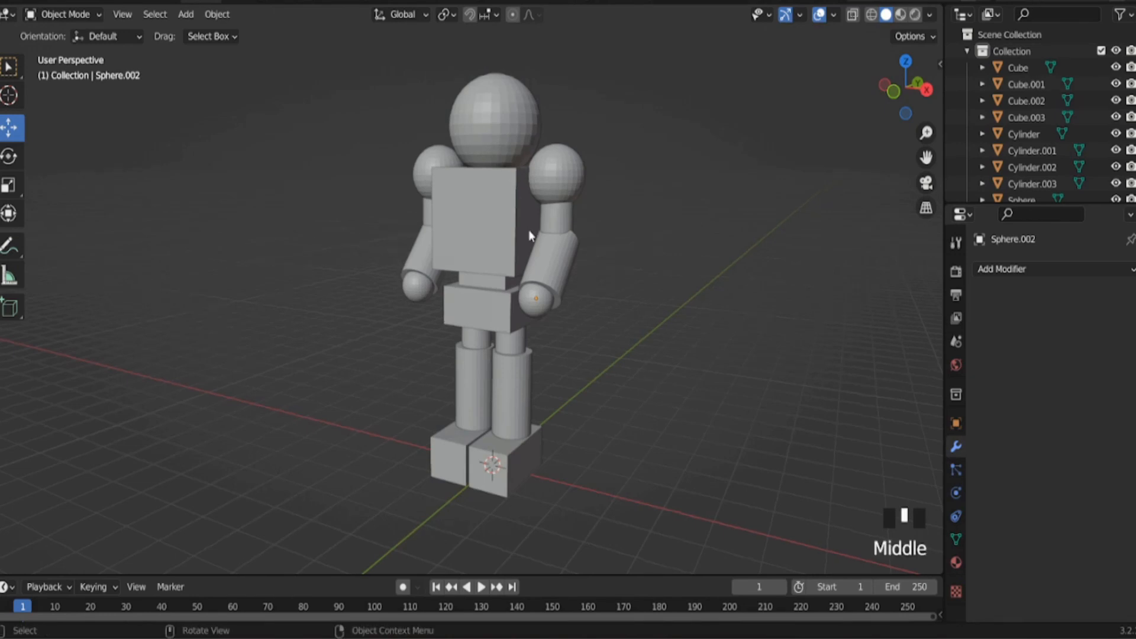
click(619, 241)
middle_drag(619, 241, 638, 275)
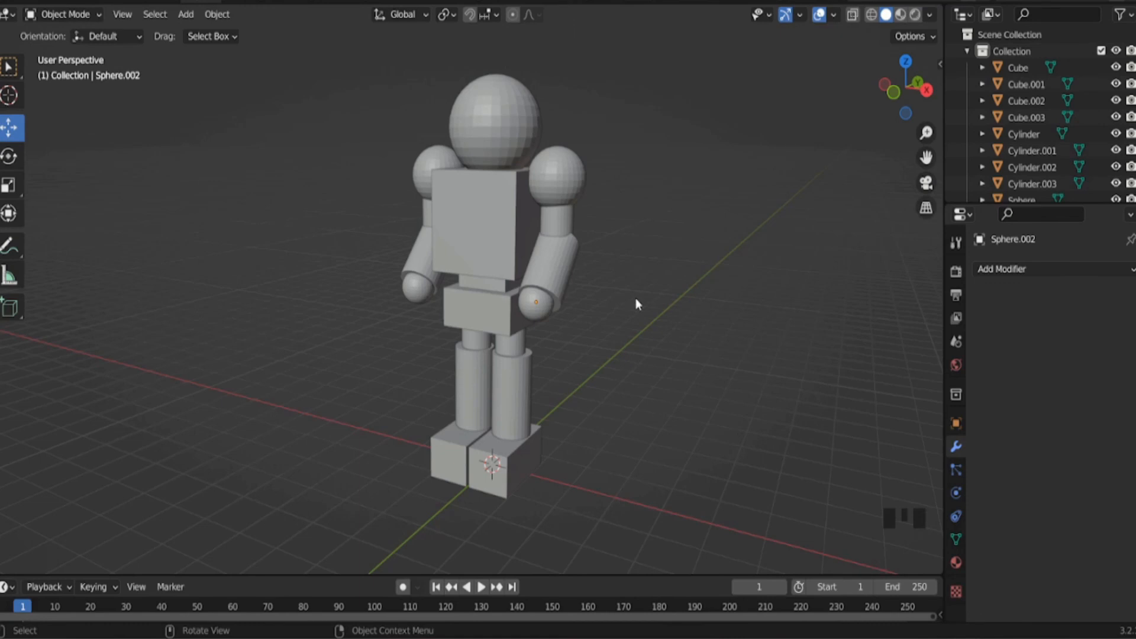
Step: Select the head, torso and upper-arm cylinders in turn to review the character's parts
middle_drag(451, 206, 490, 160)
click(489, 158)
click(547, 196)
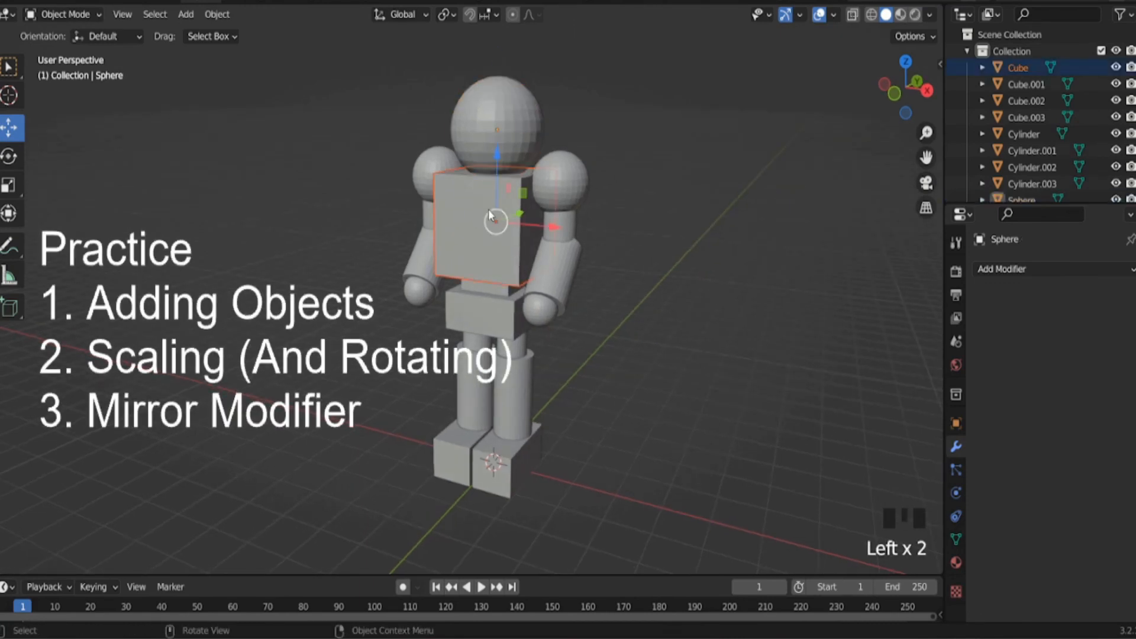
click(437, 175)
click(483, 225)
middle_drag(483, 225, 548, 252)
click(548, 255)
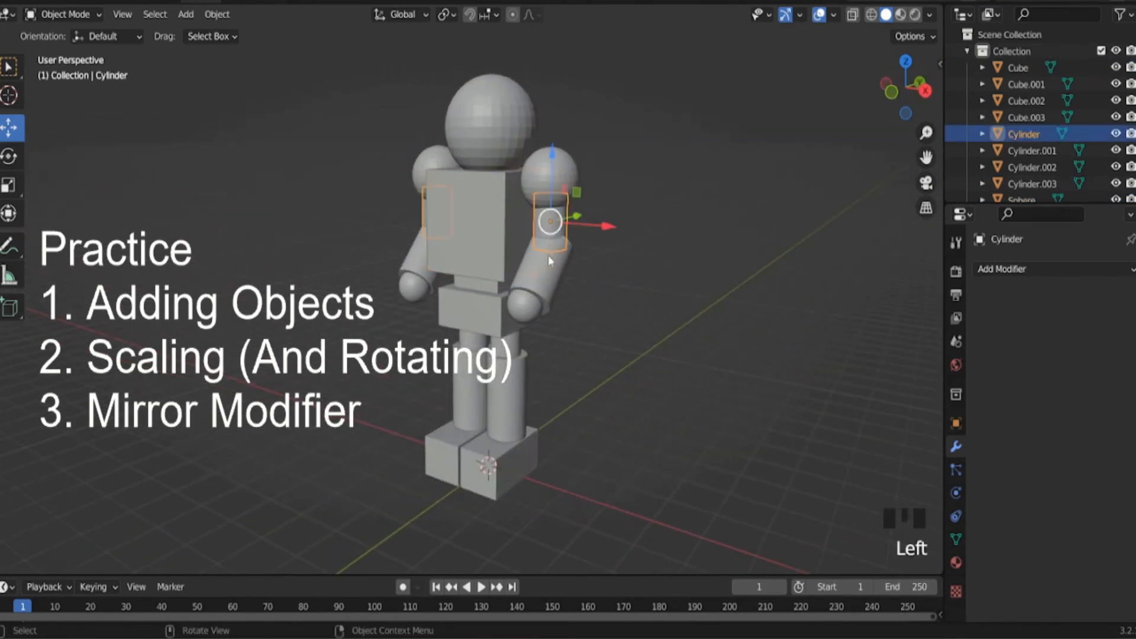
click(548, 255)
Step: Try moving the hand spheres along X, undo the move and deselect them
mouse_move(627, 283)
middle_down()
mouse_move(627, 308)
mouse_move(568, 312)
mouse_move(643, 300)
mouse_move(634, 297)
middle_up()
click(560, 314)
click(553, 310)
click(586, 300)
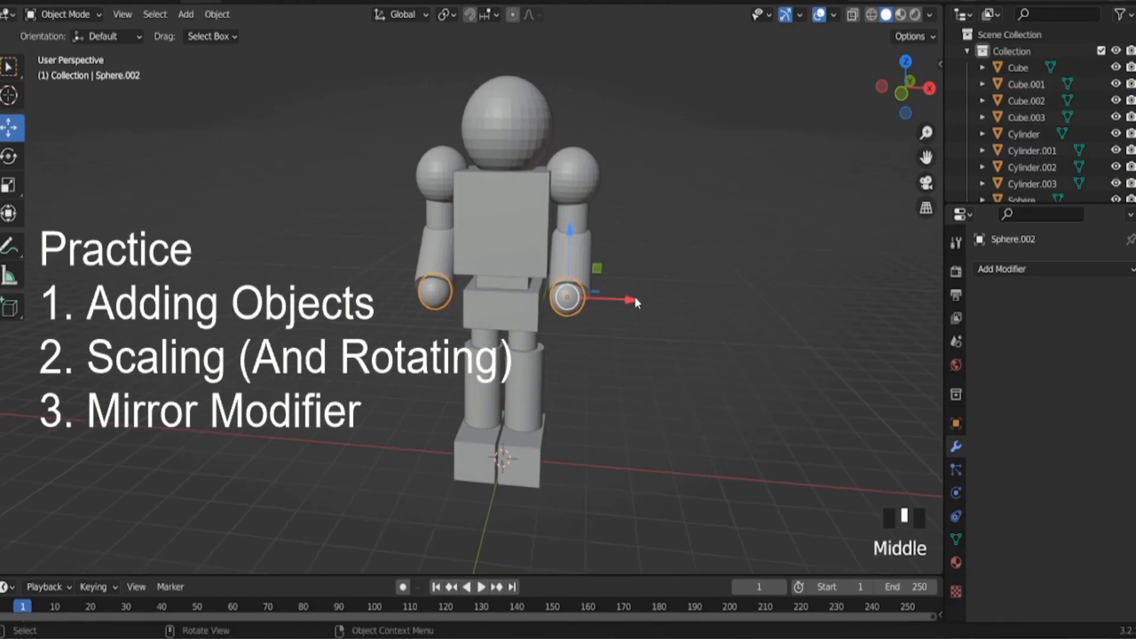
drag(634, 296, 639, 297)
middle_drag(597, 331, 627, 279)
mouse_move(627, 278)
mouse_down()
mouse_move(660, 279)
mouse_move(628, 279)
mouse_up()
key(ctrl+z)
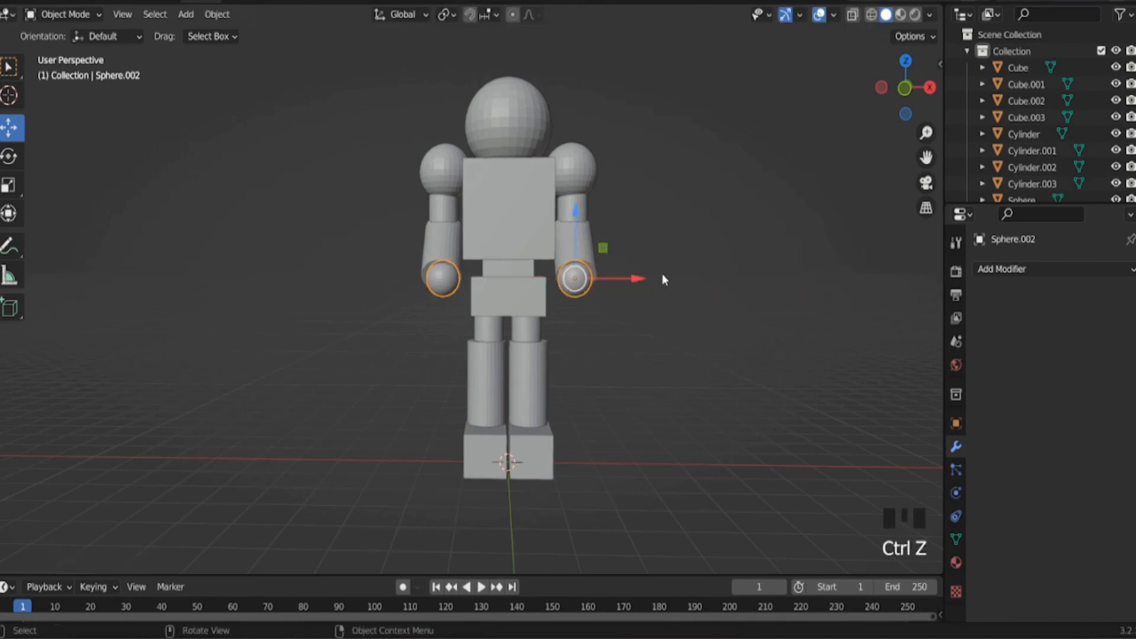
click(663, 274)
middle_drag(674, 261, 696, 268)
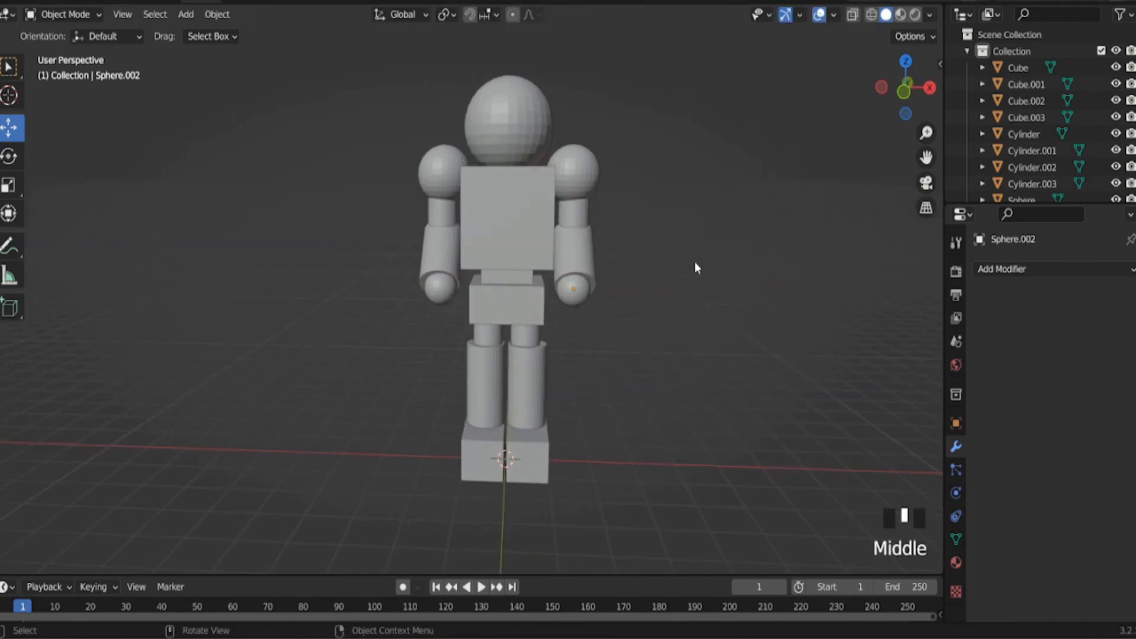